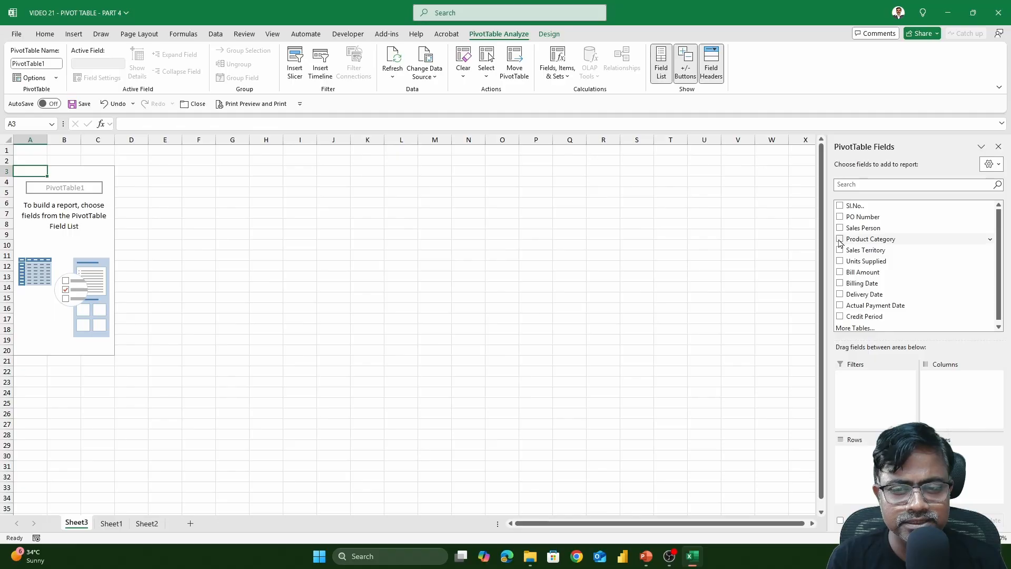
Build the pivot table with Product Category as rows and the sum of Bill Amount as values.
{"action": "left_click", "coordinate": [839, 240]}
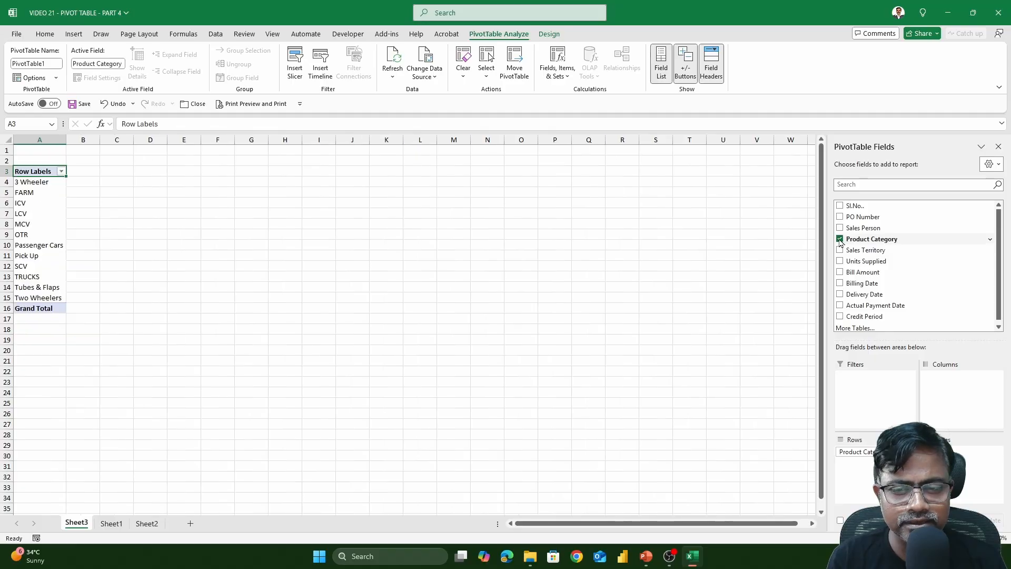
{"action": "left_click", "coordinate": [839, 272]}
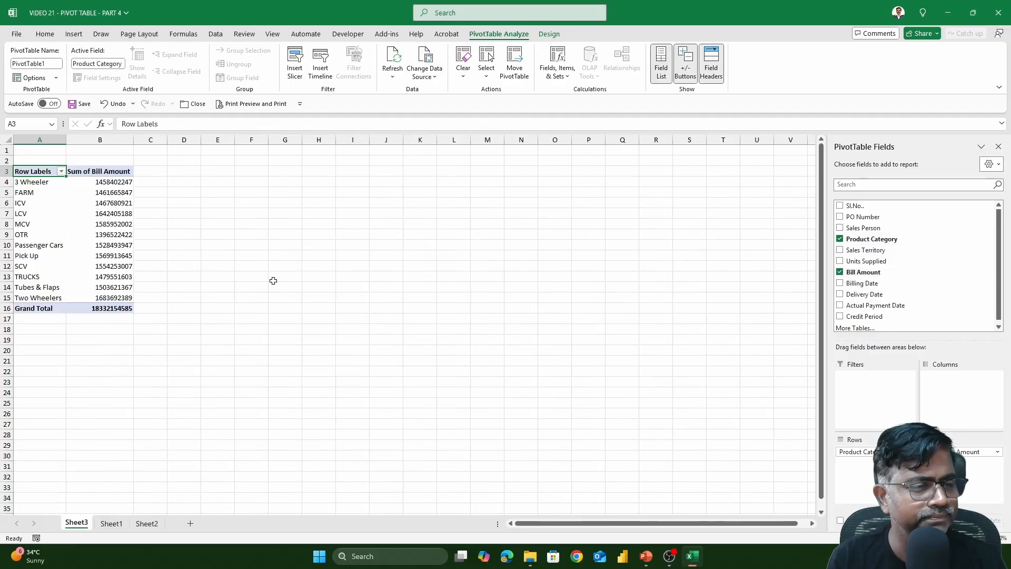
{"action": "scroll", "coordinate": [270, 266], "scroll_direction": "up", "scroll_amount": 3, "text": "ctrl"}
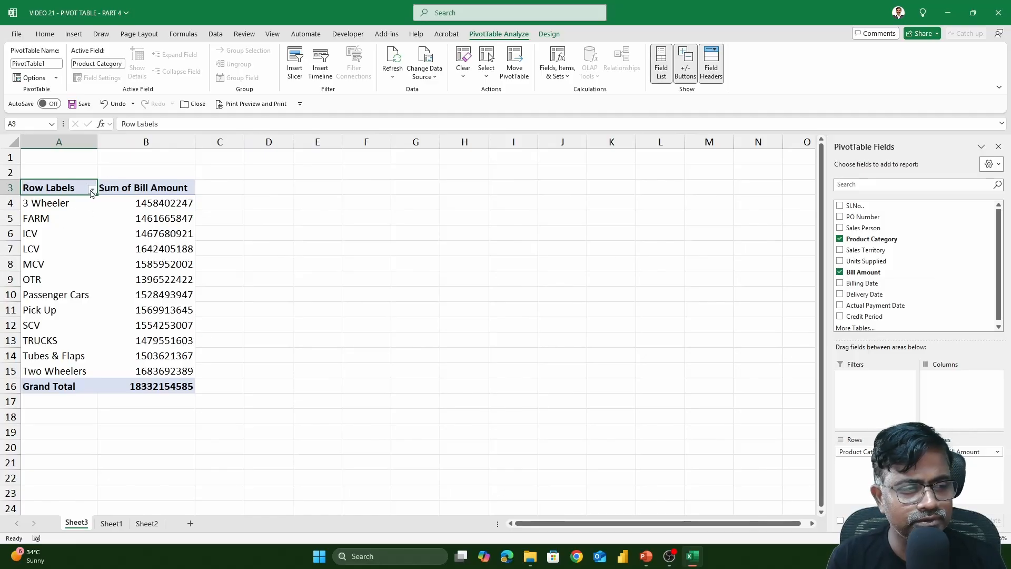
Insert a column PivotChart from the pivot table, then position it beside the table and widen it to about column L.
{"action": "left_click", "coordinate": [158, 216]}
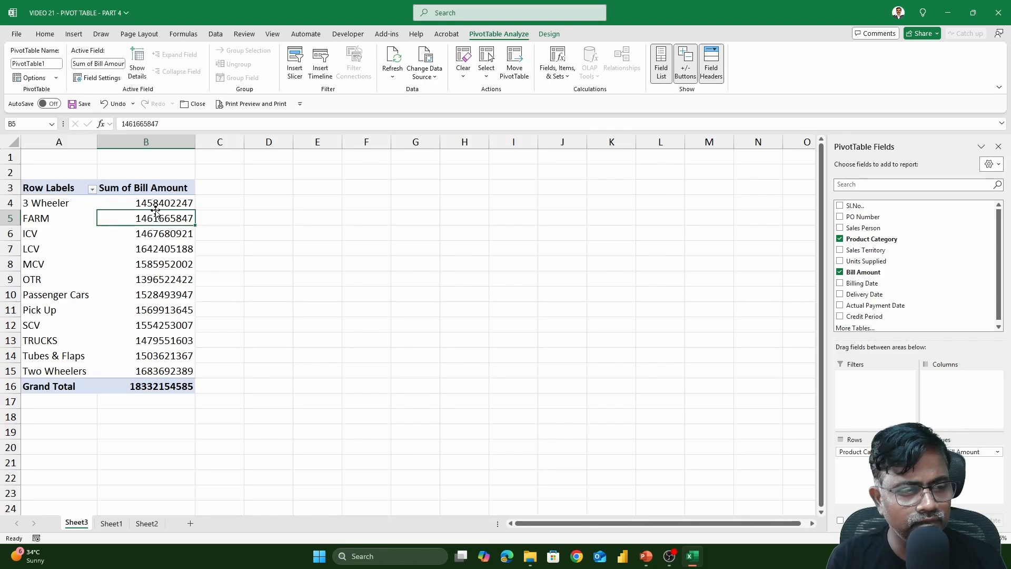
{"action": "left_click", "coordinate": [82, 34]}
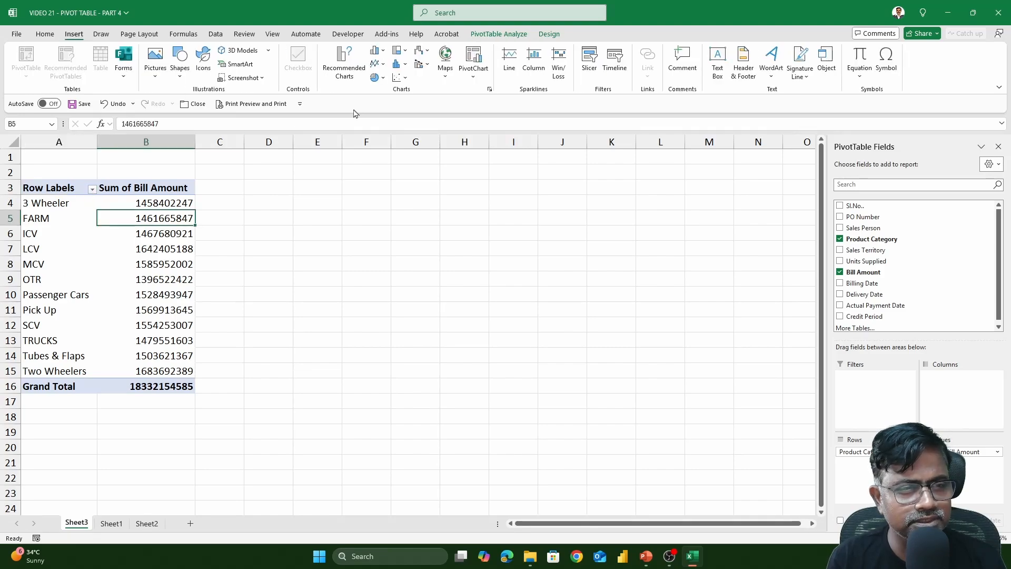
{"action": "left_click", "coordinate": [350, 66]}
{"action": "mouse_move", "coordinate": [502, 254]}
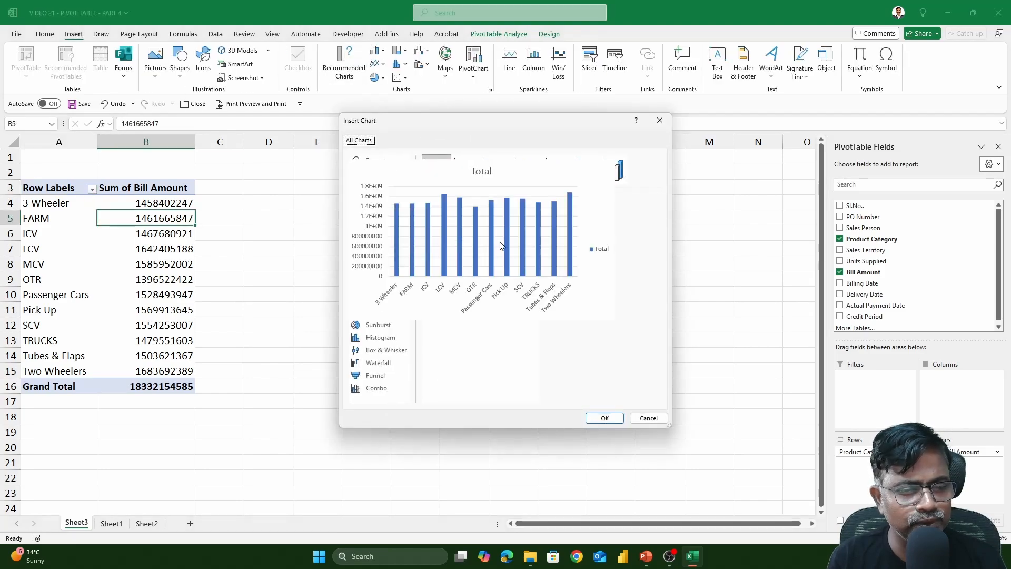
{"action": "left_click", "coordinate": [605, 419]}
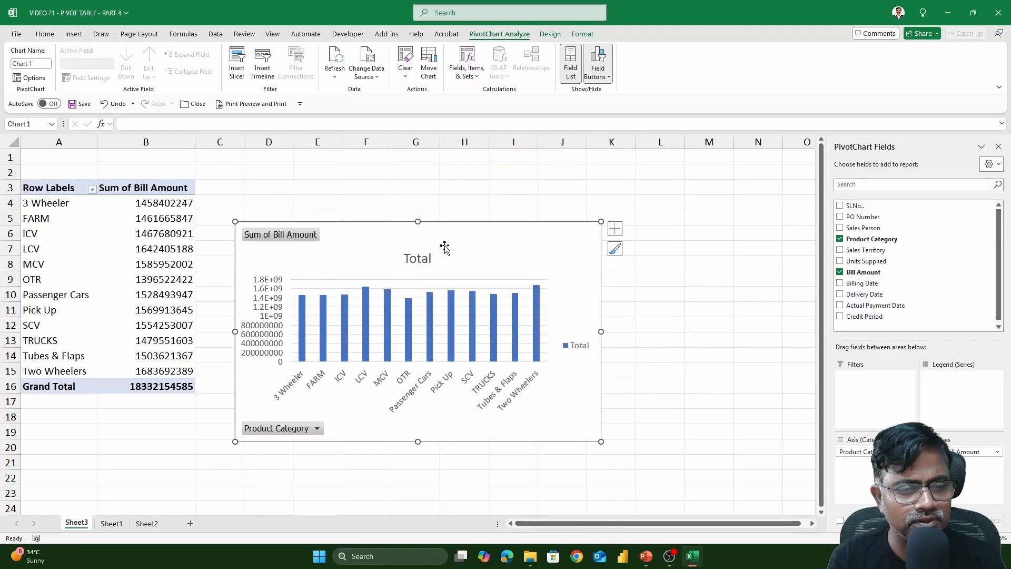
{"action": "left_click_drag", "start_coordinate": [444, 246], "coordinate": [420, 195]}
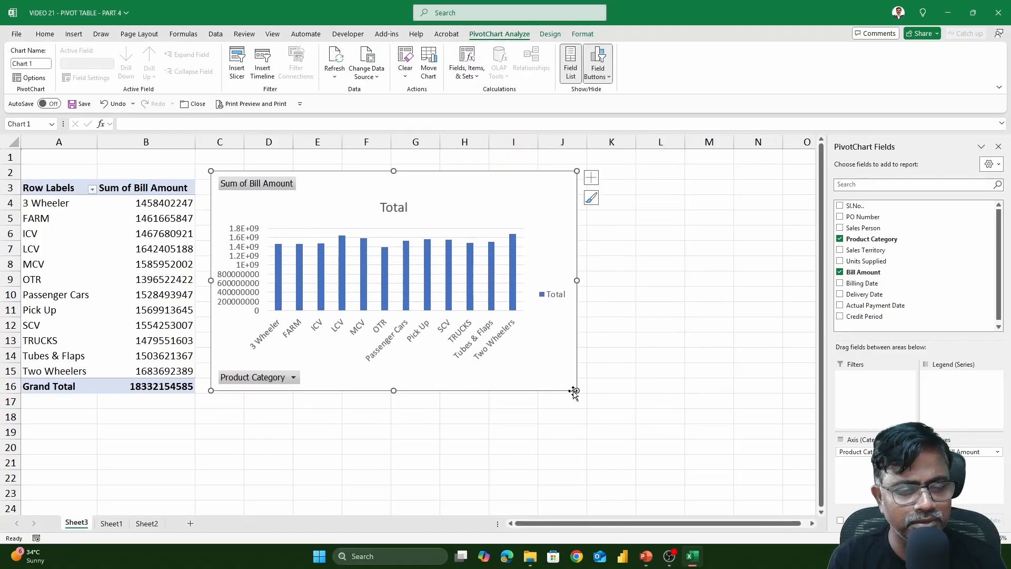
{"action": "left_click_drag", "start_coordinate": [575, 390], "coordinate": [694, 370]}
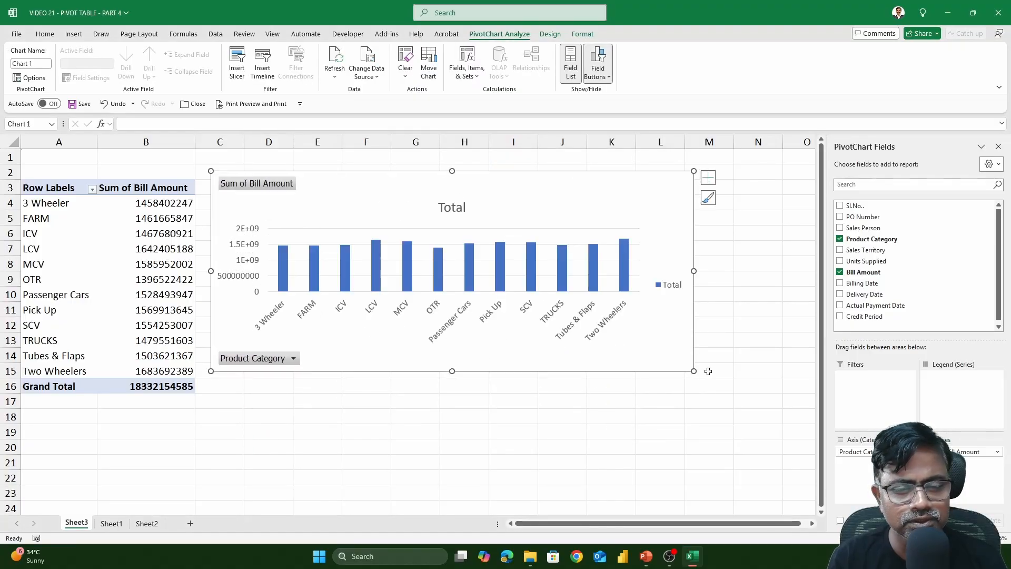
Delete the chart's legend and vertical value axis, and make the chart slightly taller.
{"action": "left_click", "coordinate": [678, 293]}
{"action": "key", "text": "Delete"}
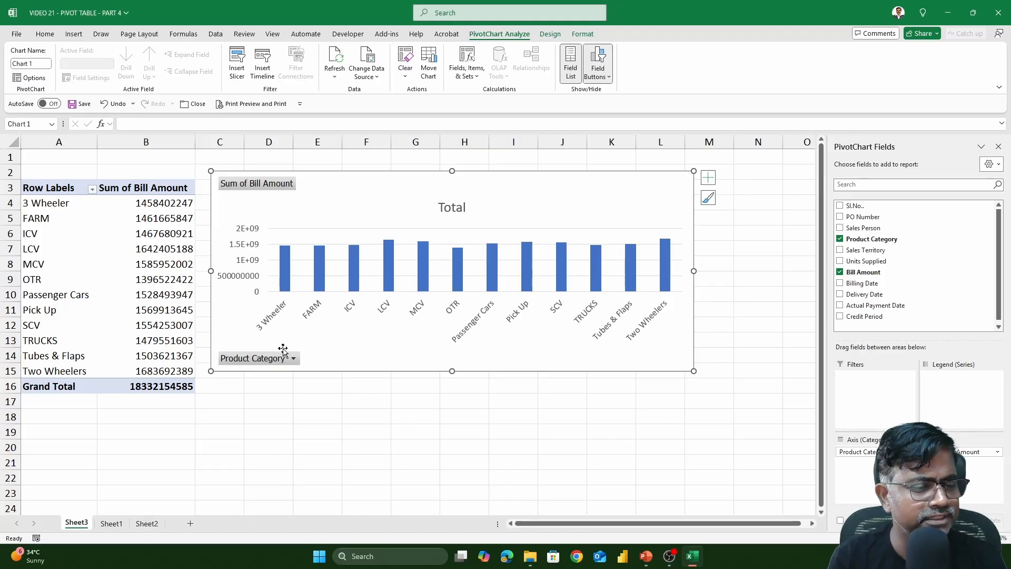
{"action": "left_click", "coordinate": [254, 274]}
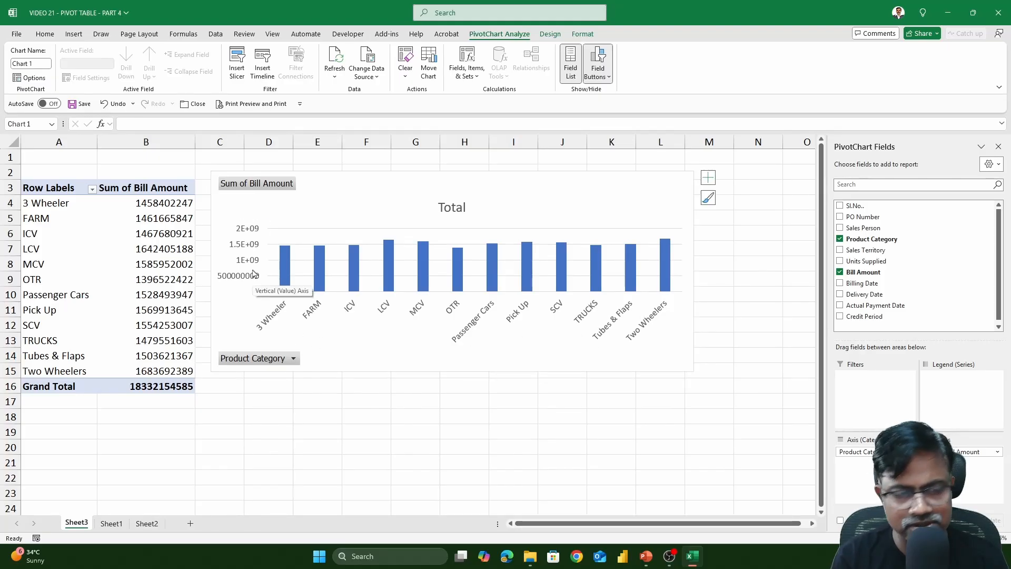
{"action": "key", "text": "Delete"}
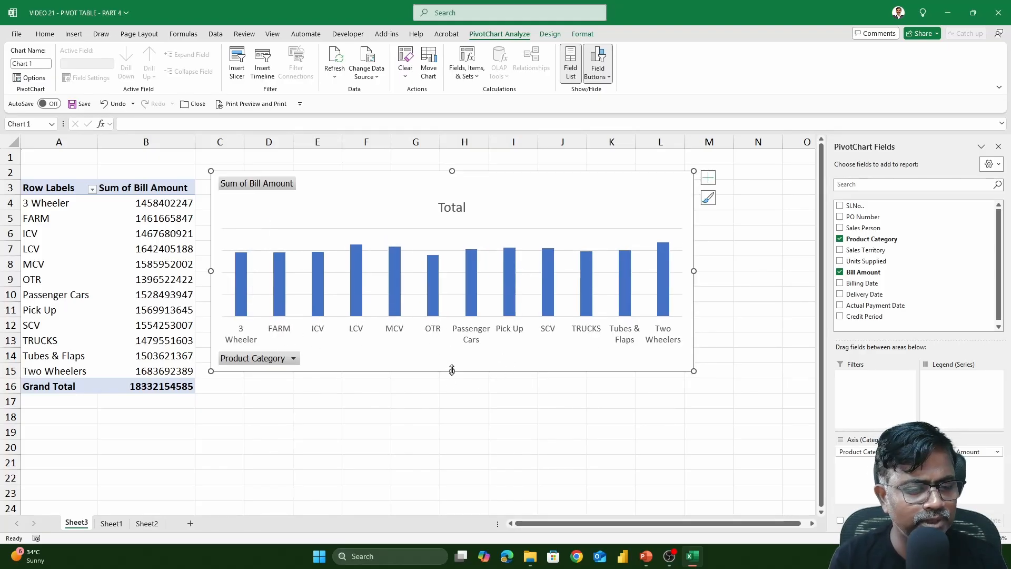
{"action": "left_click_drag", "start_coordinate": [452, 370], "coordinate": [451, 394]}
Change the chart title to "Product Level Sales" and move it to the chart's upper-right corner.
{"action": "left_click", "coordinate": [452, 208]}
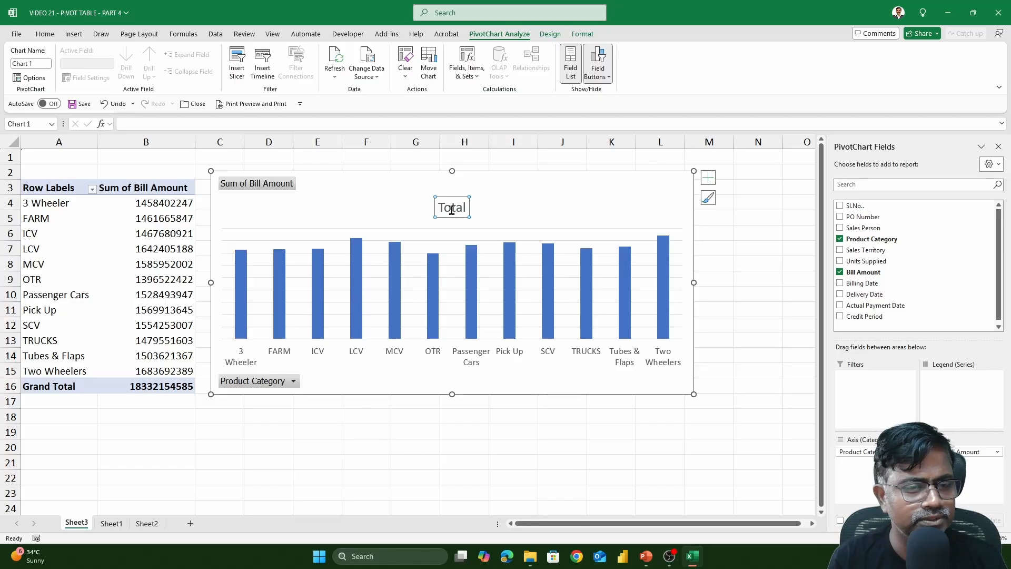
{"action": "double_click", "coordinate": [452, 208]}
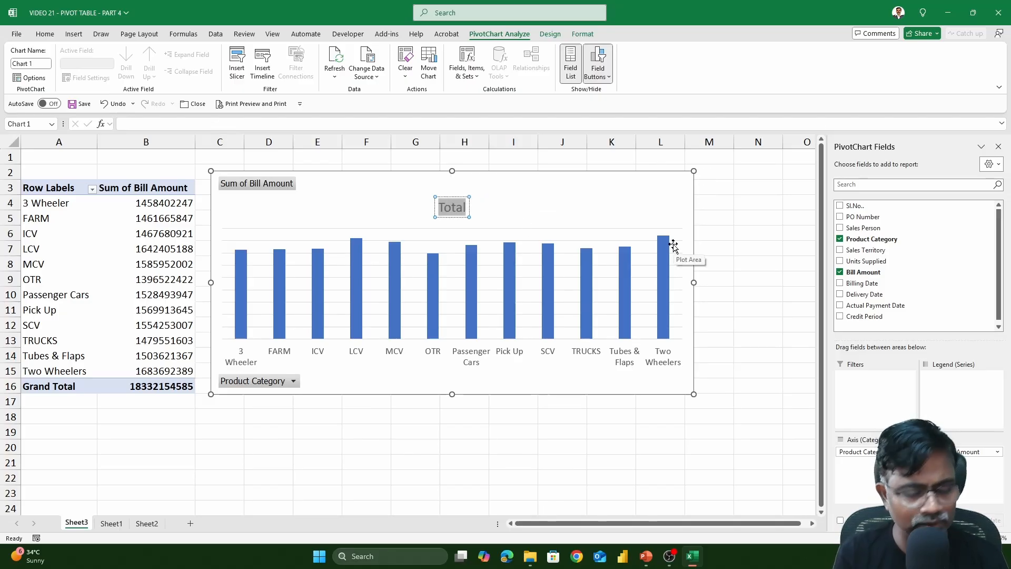
{"action": "type", "text": "Produc"}
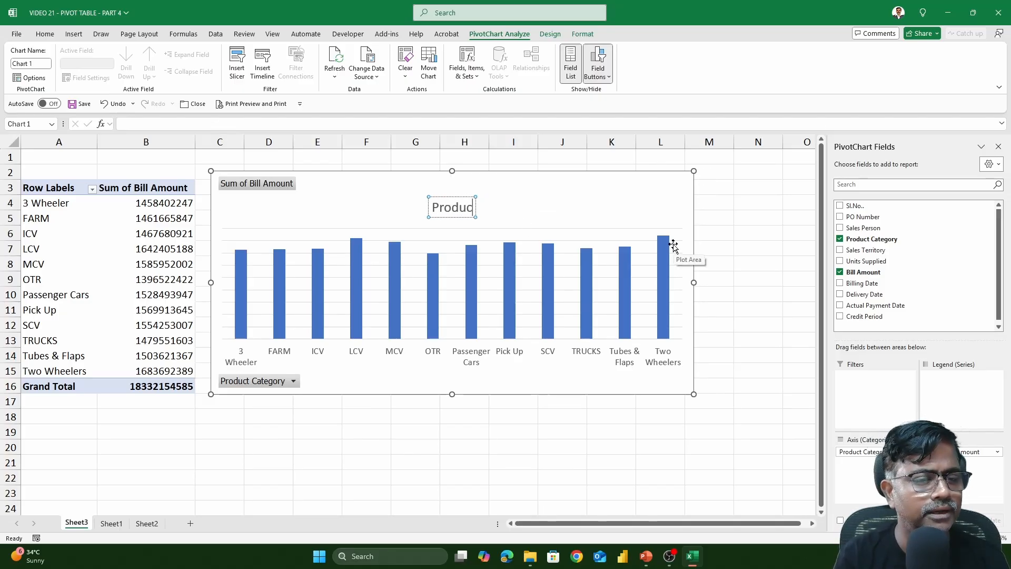
{"action": "type", "text": "t Level Sales"}
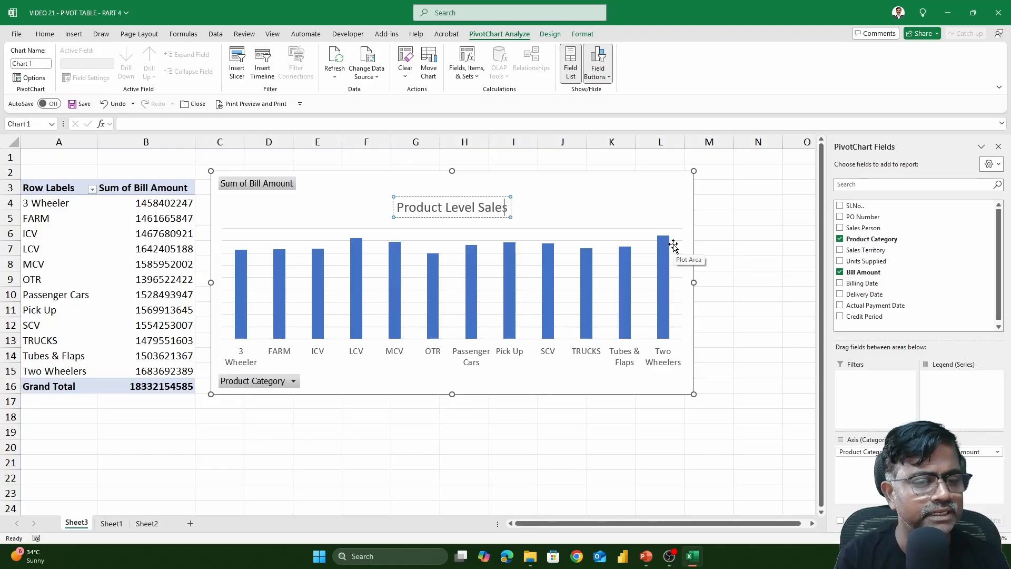
{"action": "left_click_drag", "start_coordinate": [489, 196], "coordinate": [660, 178]}
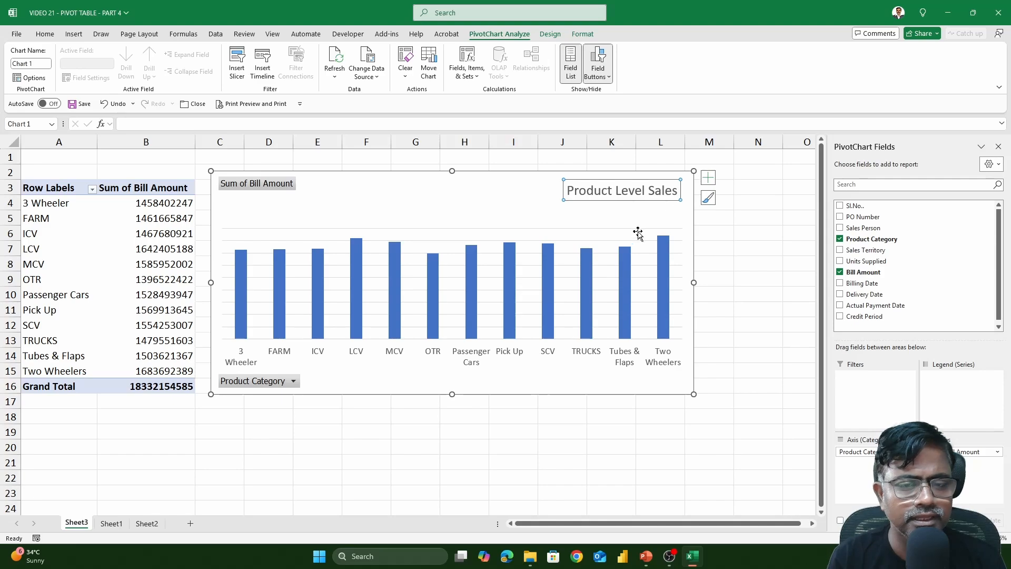
Remove the chart's horizontal gridlines and add data labels to the columns.
{"action": "left_click", "coordinate": [642, 266]}
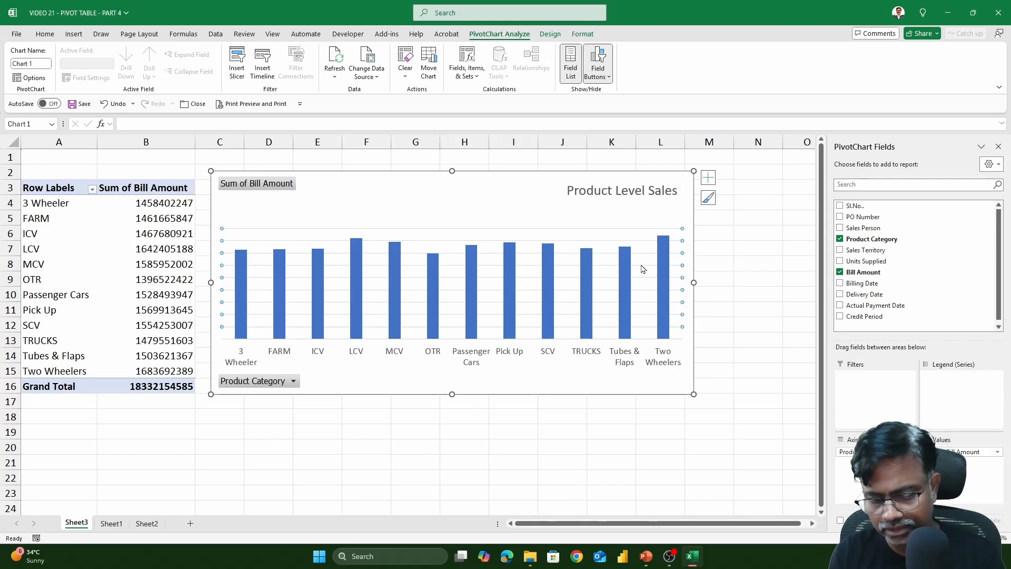
{"action": "key", "text": "Delete"}
{"action": "left_click", "coordinate": [708, 182]}
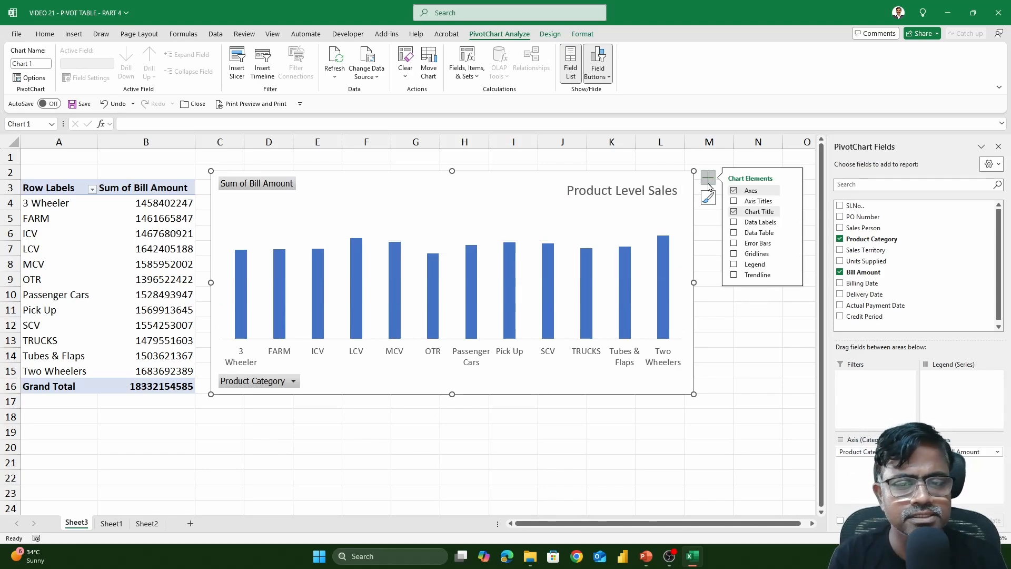
{"action": "left_click", "coordinate": [734, 221]}
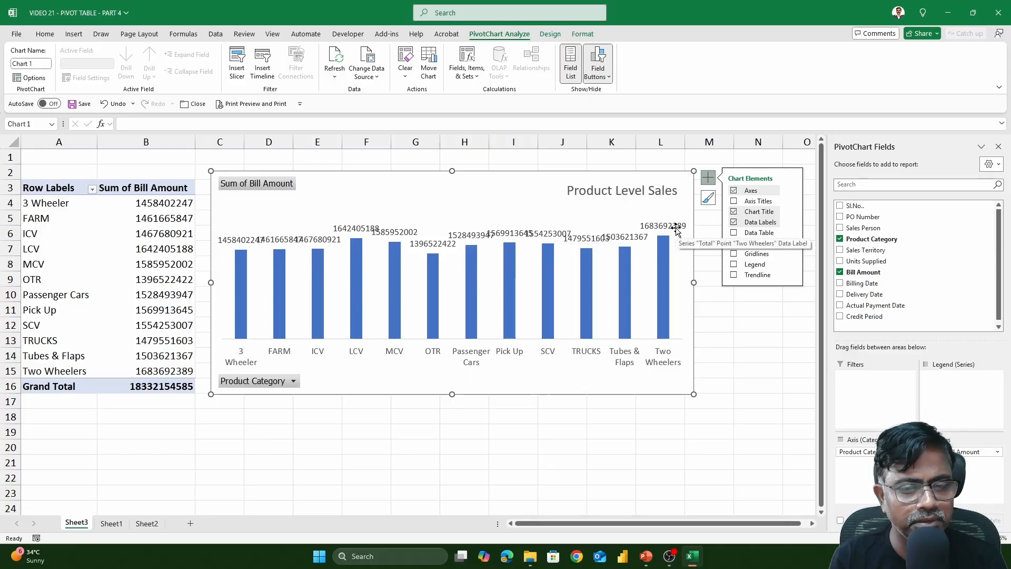
Rotate all the data labels' text 270° and set their label position to Inside Base.
{"action": "left_click", "coordinate": [677, 231]}
{"action": "right_click", "coordinate": [676, 231]}
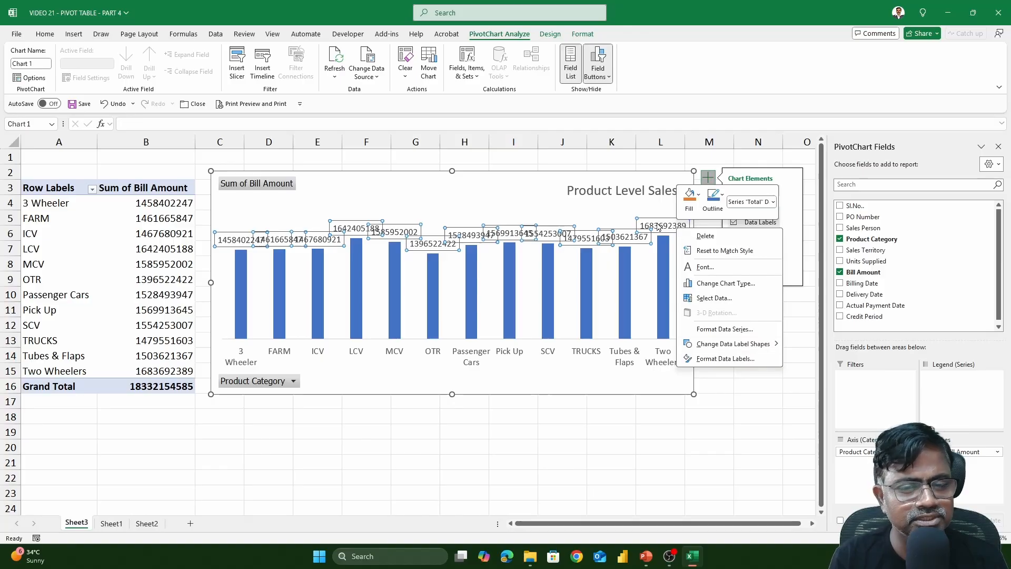
{"action": "right_click", "coordinate": [662, 225]}
{"action": "right_click", "coordinate": [665, 220]}
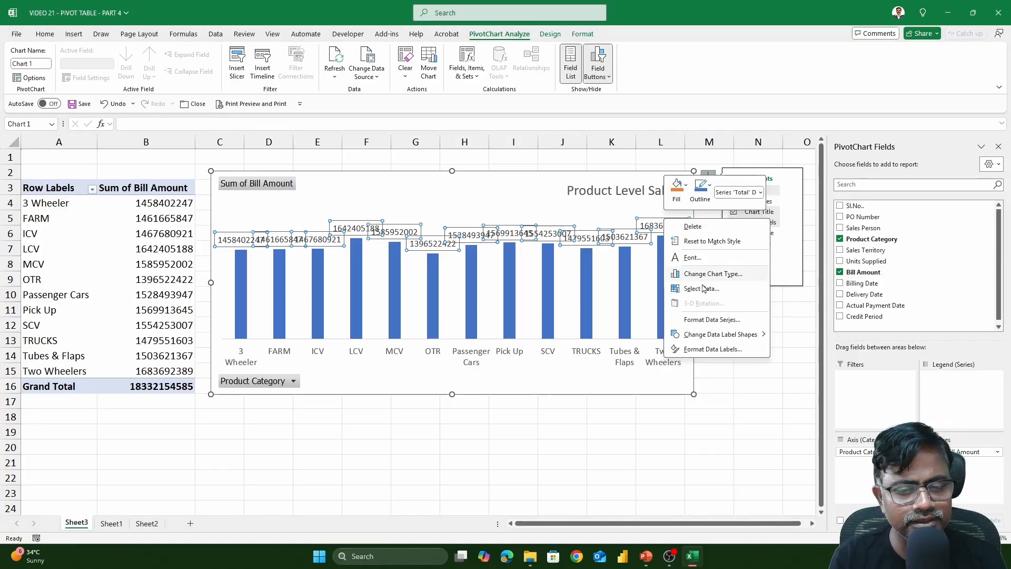
{"action": "left_click", "coordinate": [718, 349]}
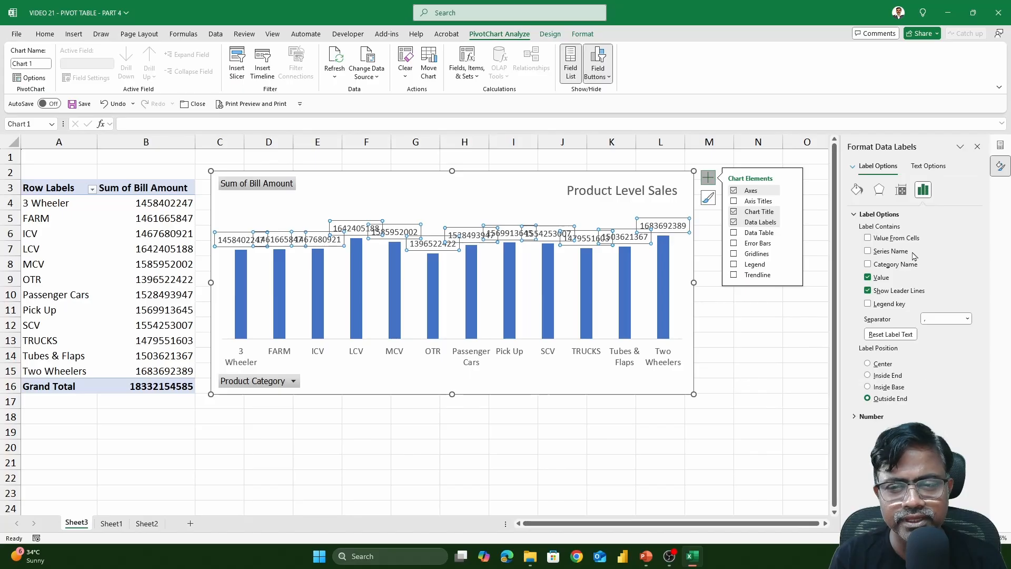
{"action": "left_click", "coordinate": [902, 191]}
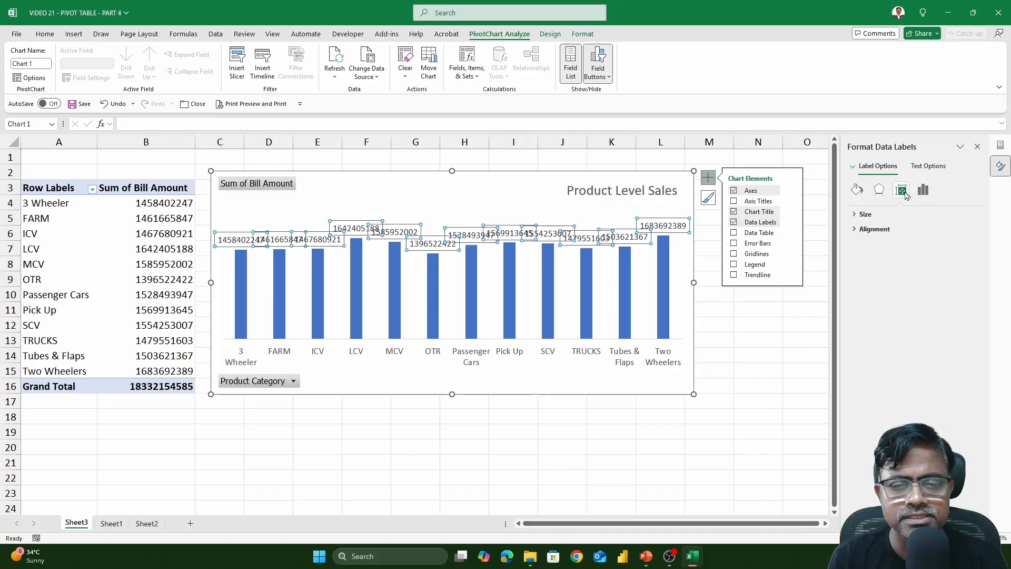
{"action": "left_click", "coordinate": [871, 229]}
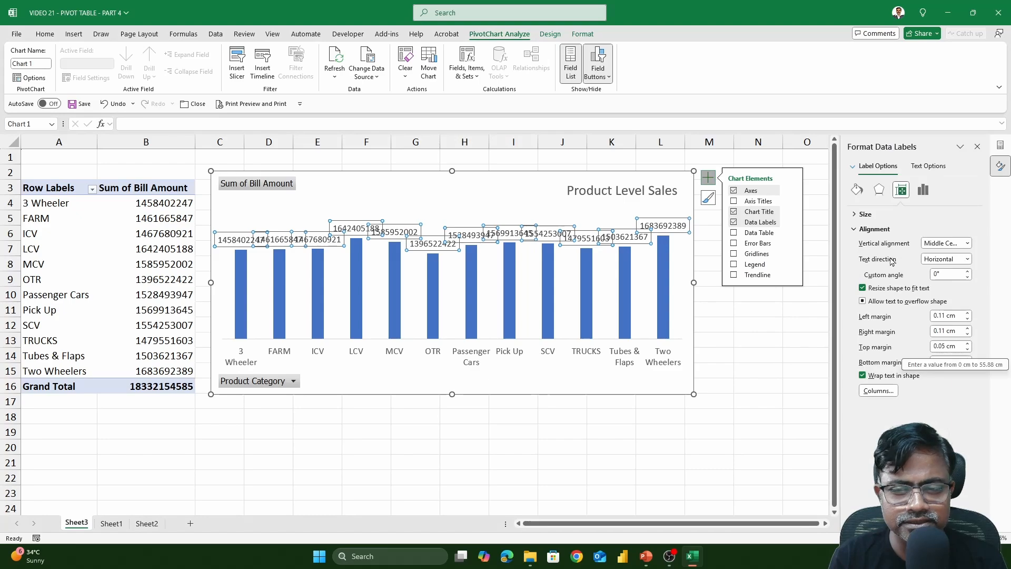
{"action": "left_click", "coordinate": [946, 261]}
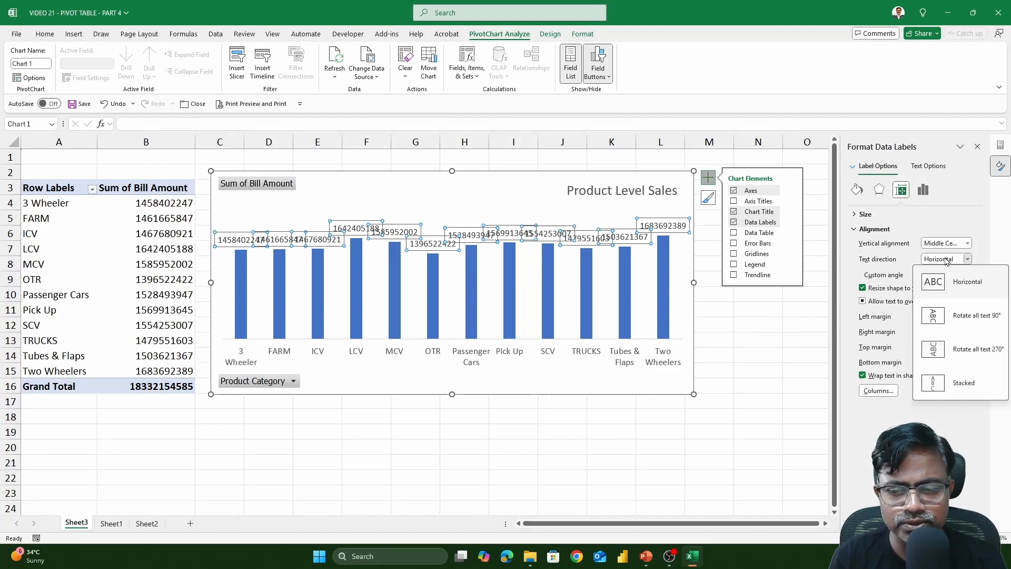
{"action": "left_click", "coordinate": [953, 349]}
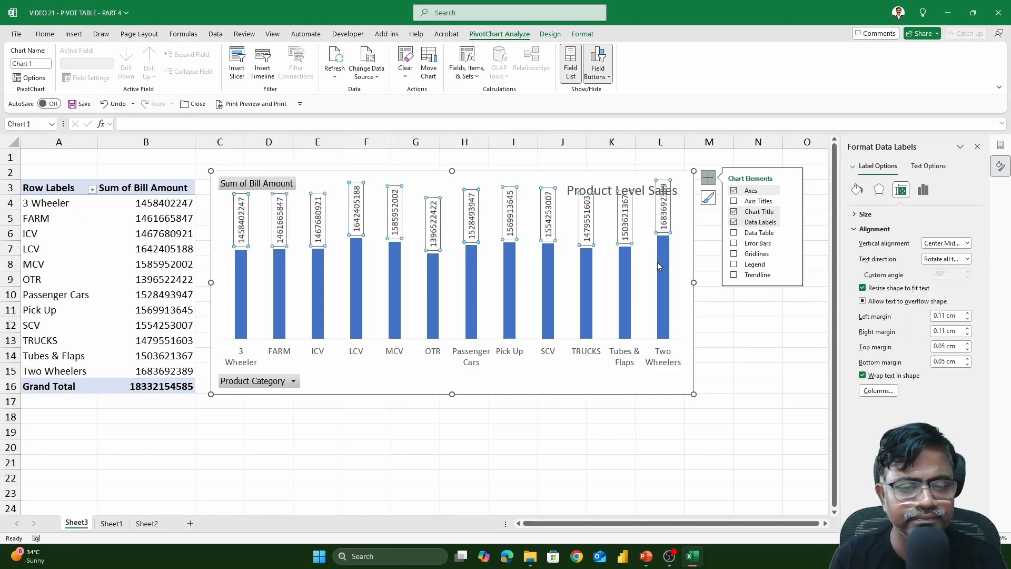
{"action": "left_click", "coordinate": [919, 194]}
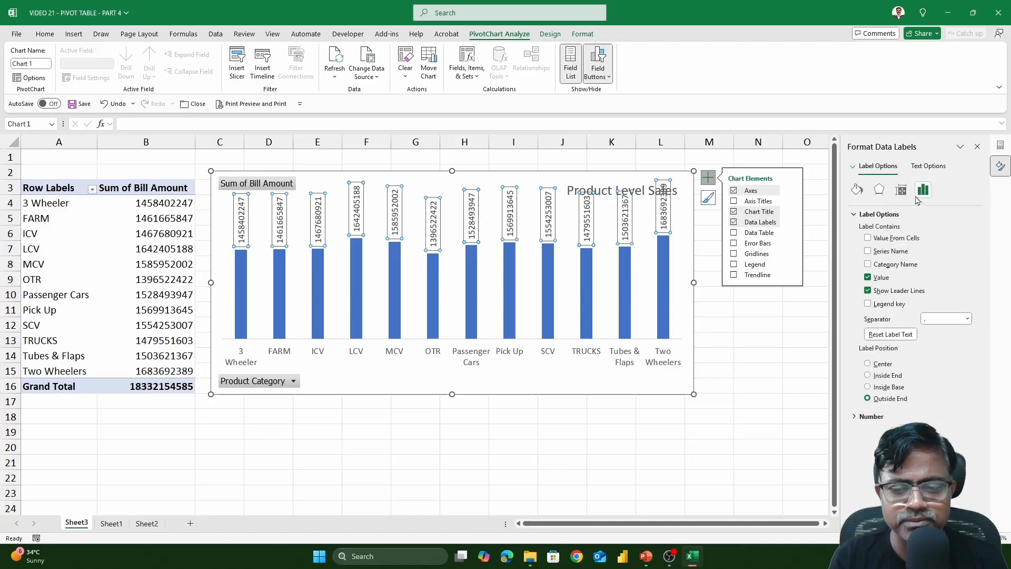
{"action": "left_click", "coordinate": [886, 389]}
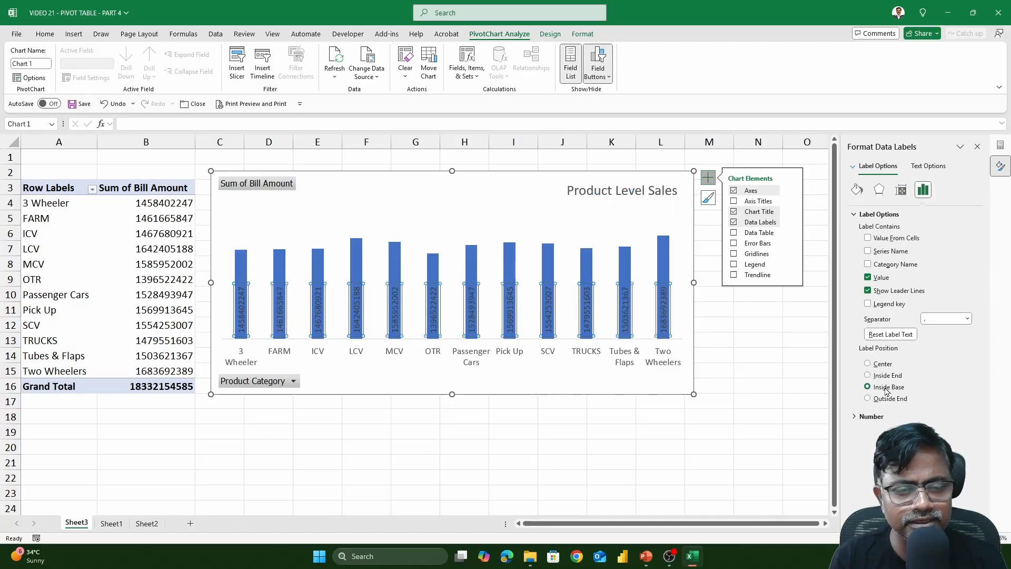
Widen the chart's columns by setting the data series gap width to 79%.
{"action": "left_click", "coordinate": [664, 248]}
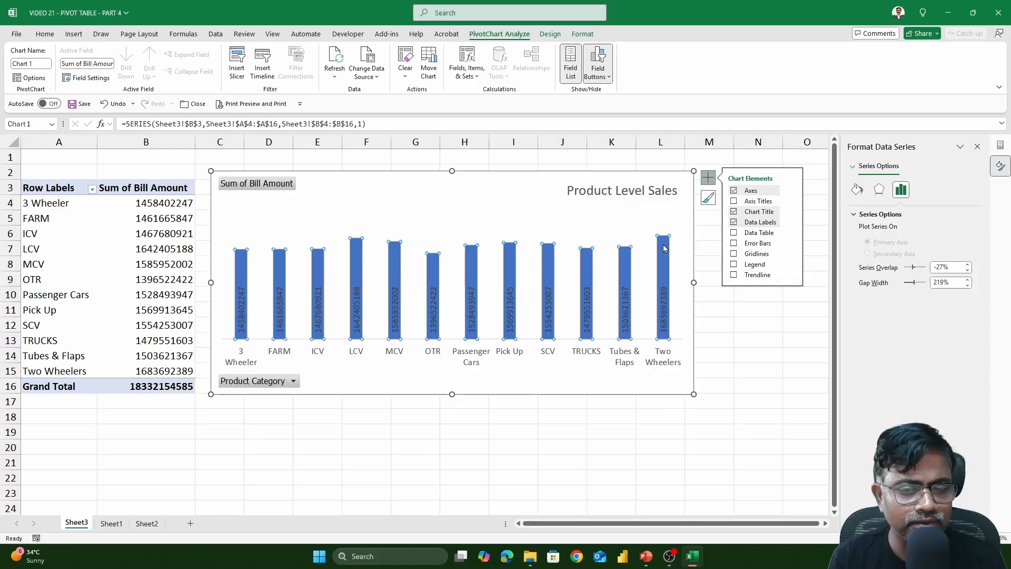
{"action": "right_click", "coordinate": [664, 249]}
{"action": "left_click", "coordinate": [741, 391]}
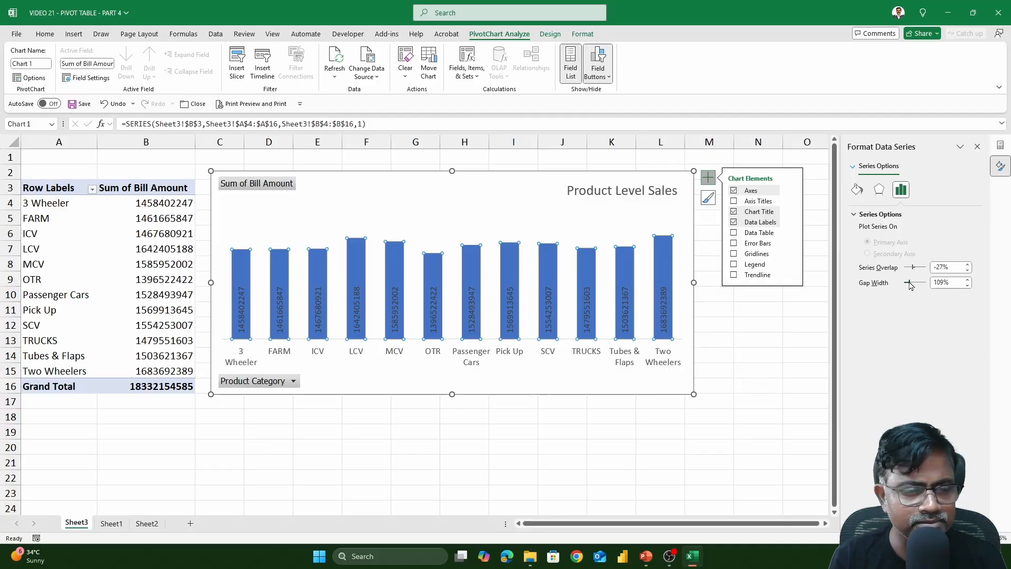
{"action": "left_click_drag", "start_coordinate": [911, 285], "coordinate": [908, 285]}
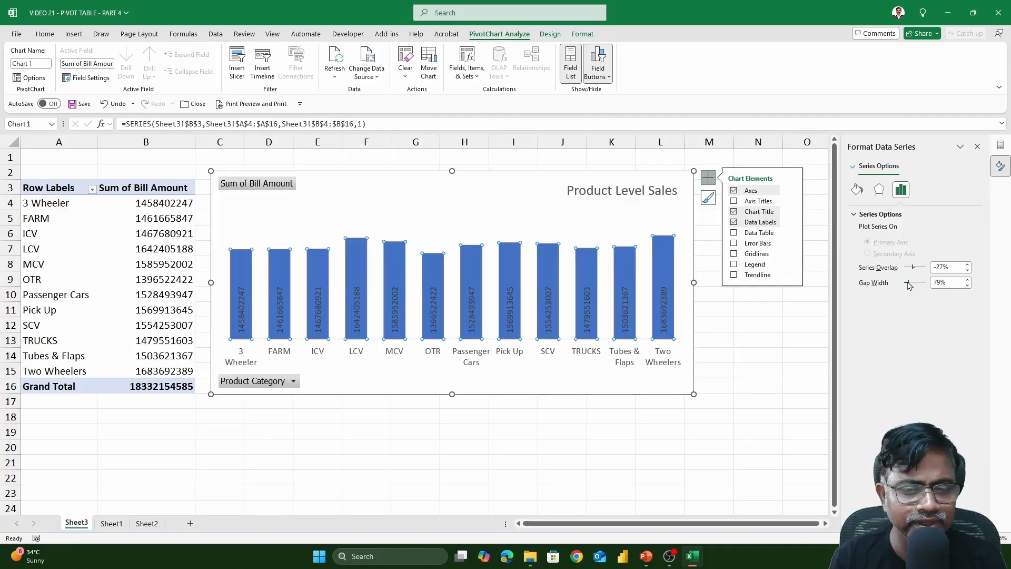
Change the font color of the chart's data labels to white.
{"action": "left_click", "coordinate": [664, 315]}
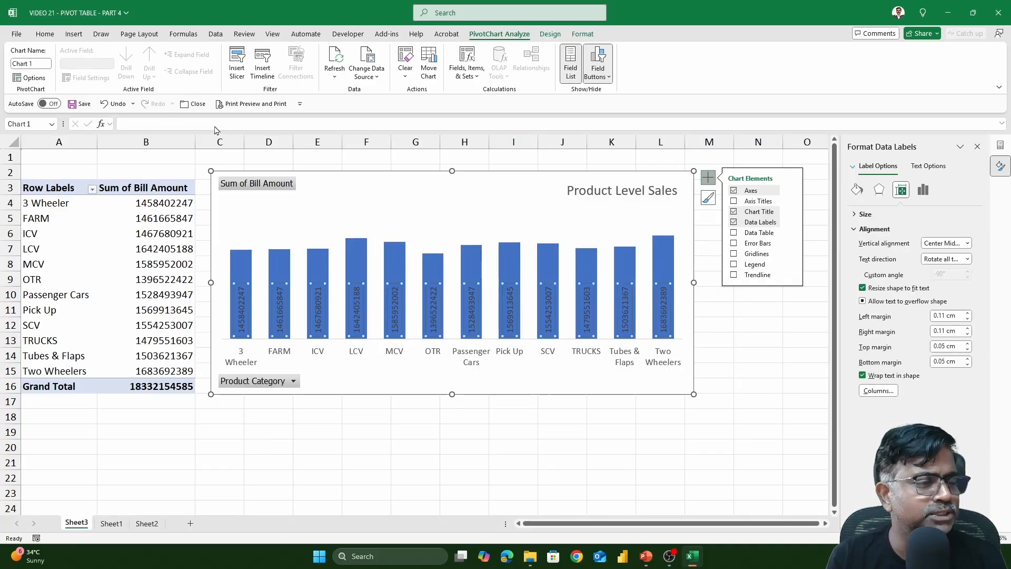
{"action": "left_click", "coordinate": [52, 35]}
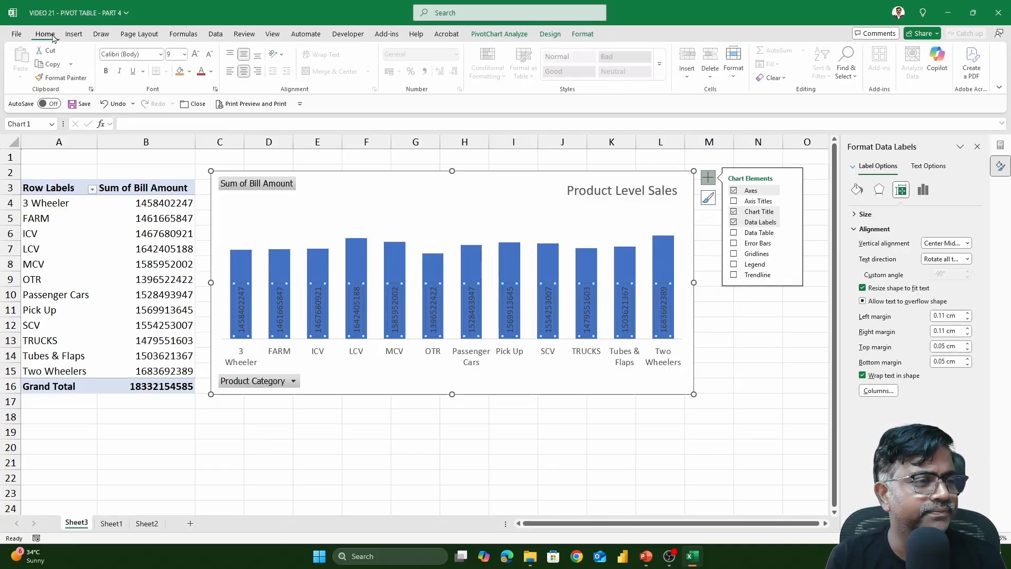
{"action": "left_click", "coordinate": [211, 71]}
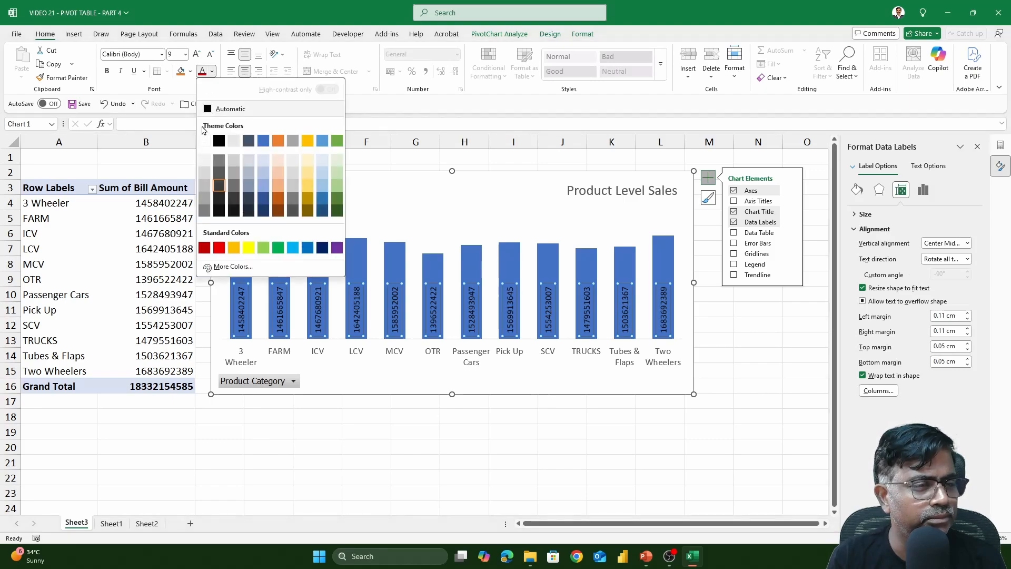
{"action": "left_click", "coordinate": [205, 141]}
{"action": "left_click", "coordinate": [485, 200]}
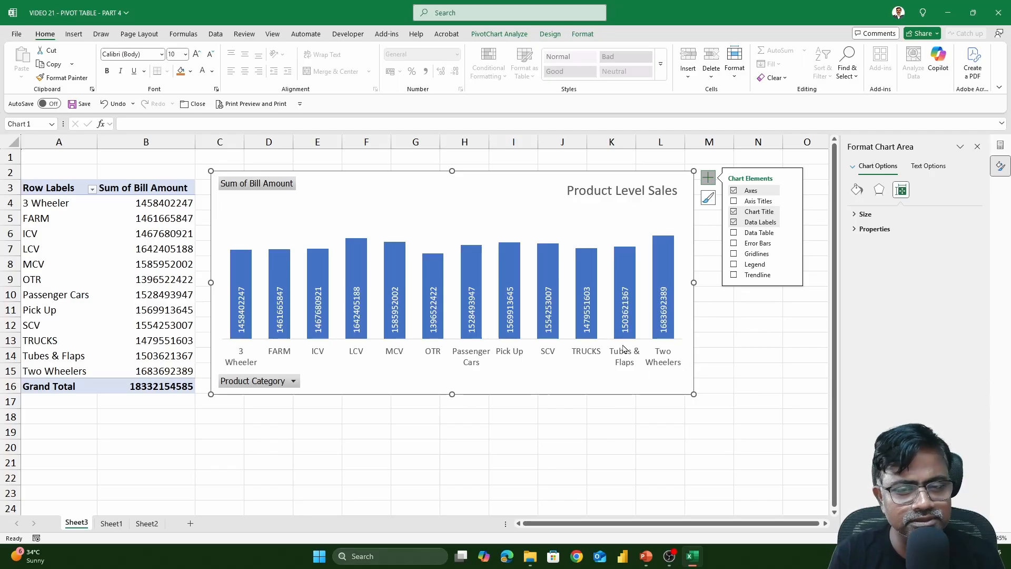
{"action": "left_click", "coordinate": [708, 177]}
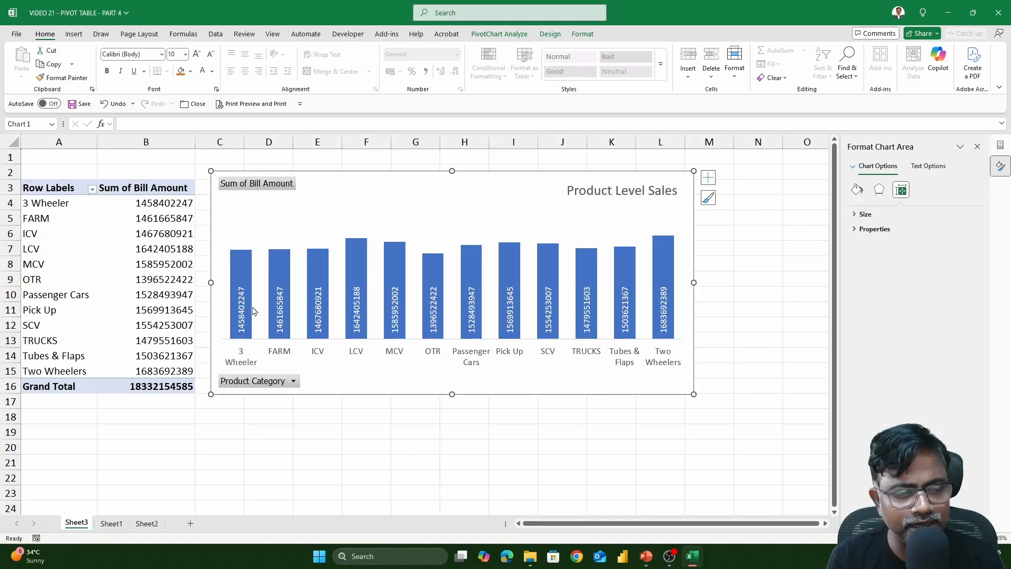
{"action": "mouse_move", "coordinate": [250, 316]}
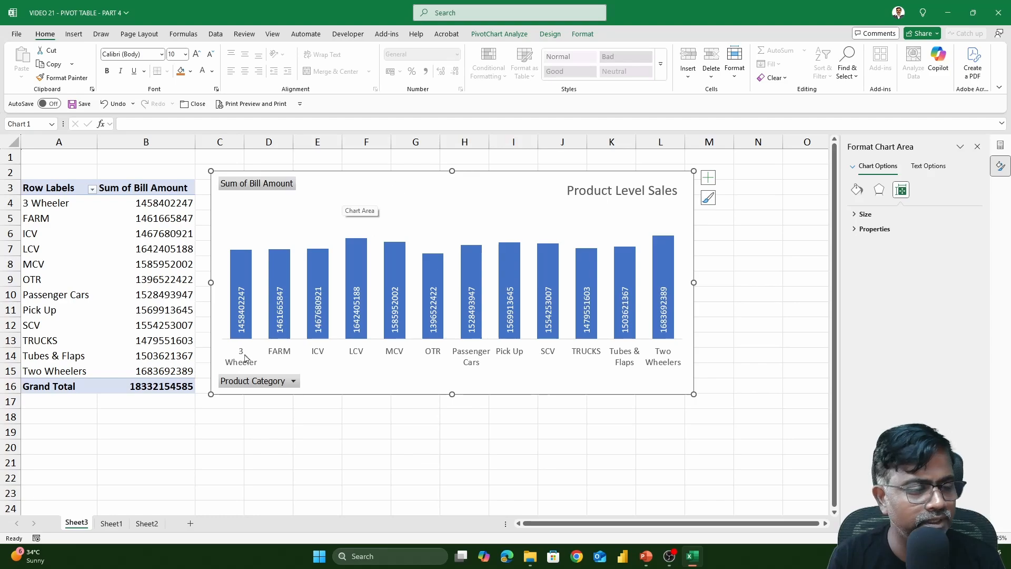
{"action": "left_click", "coordinate": [144, 219]}
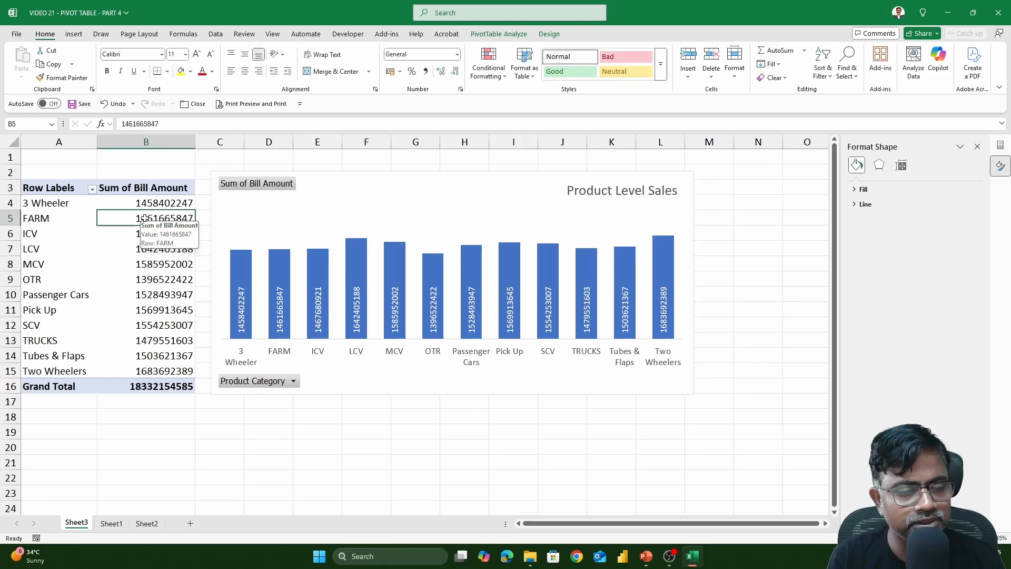
{"action": "left_click", "coordinate": [408, 191]}
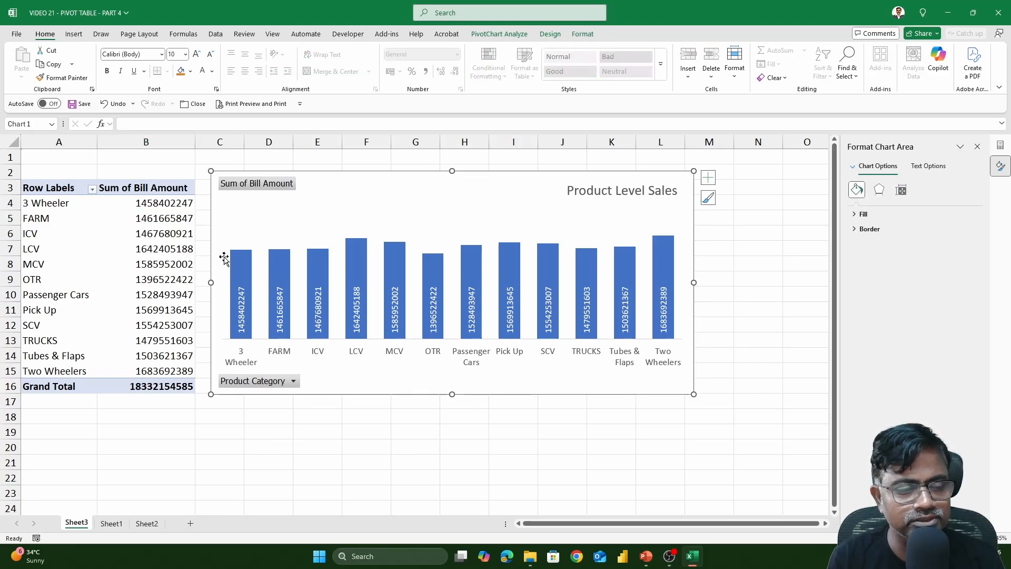
{"action": "left_click", "coordinate": [153, 268]}
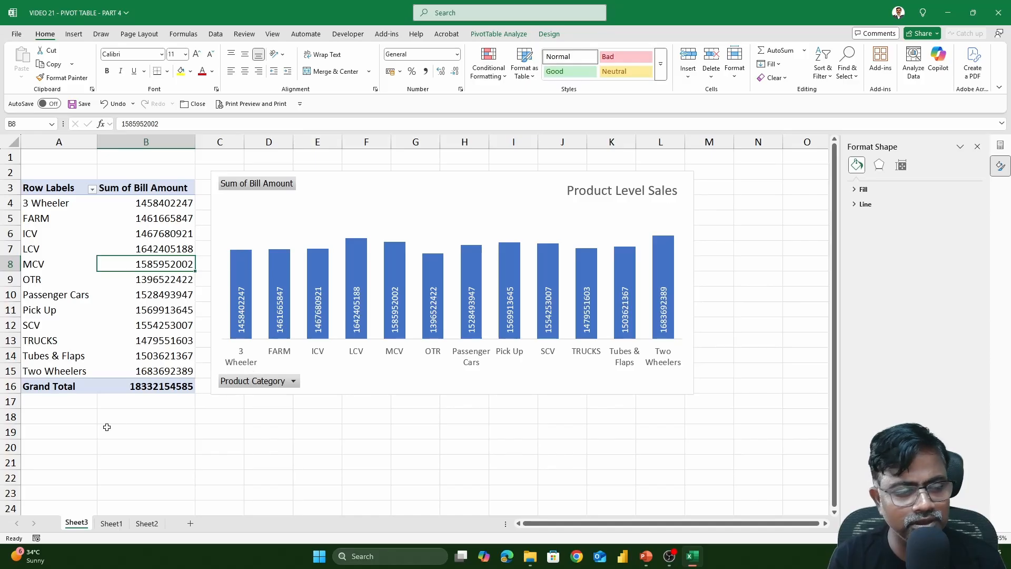
Create a PivotTable from the Sheet1 data at cell A22 of Sheet3, with Sales Territory as rows and Bill Amount as summed values.
{"action": "left_click", "coordinate": [113, 523]}
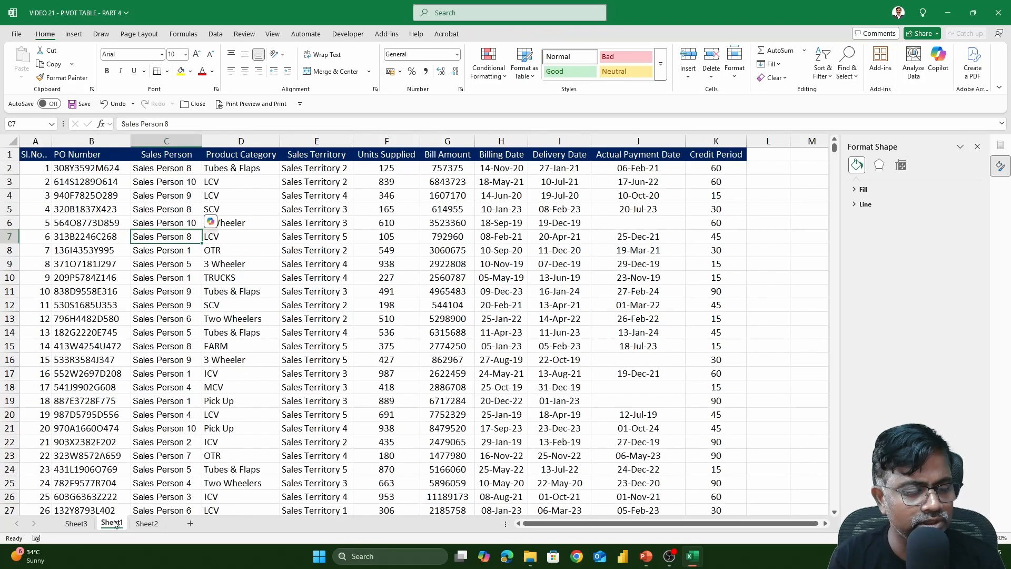
{"action": "left_click", "coordinate": [73, 33]}
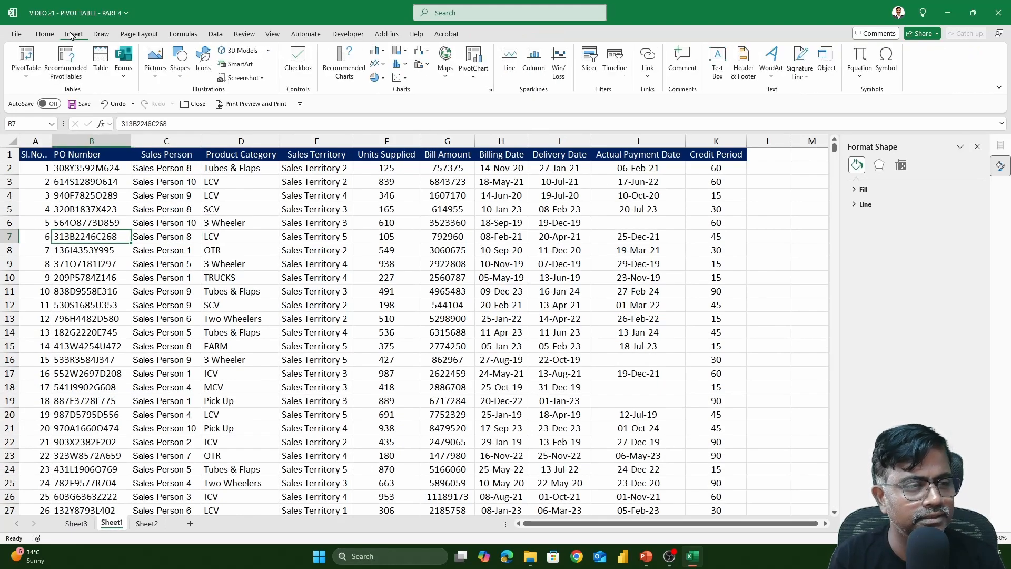
{"action": "left_click", "coordinate": [27, 56]}
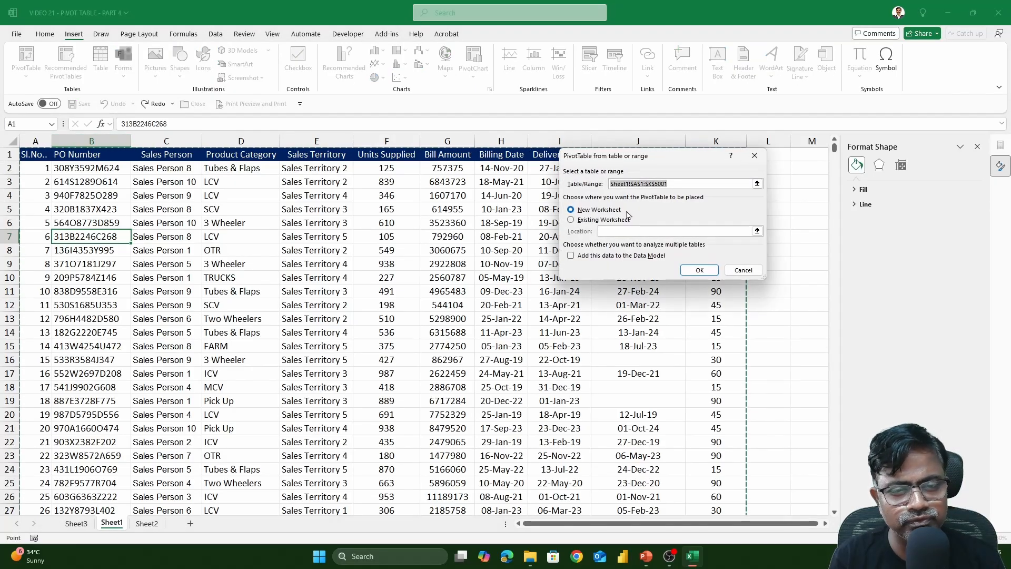
{"action": "left_click", "coordinate": [601, 220]}
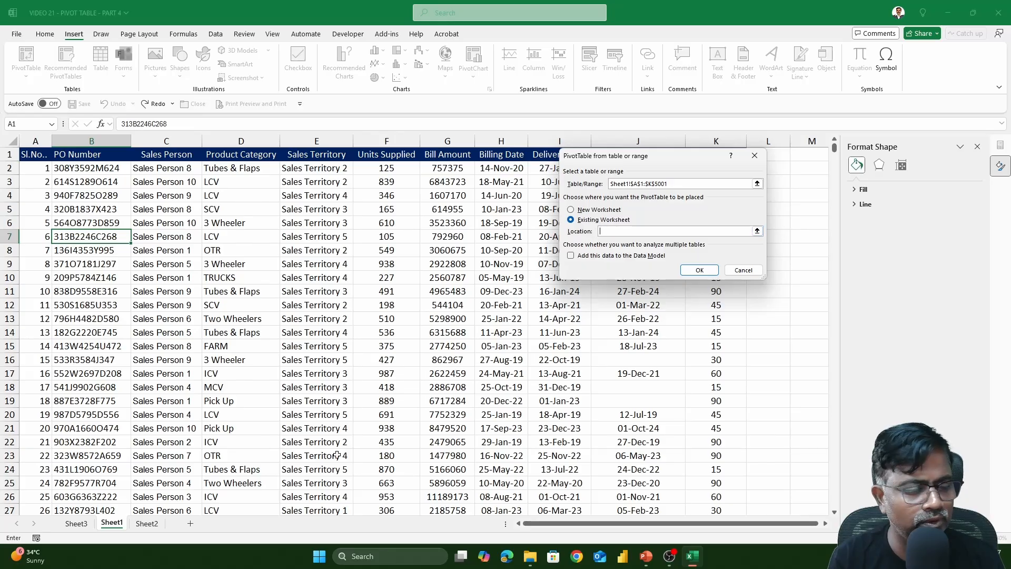
{"action": "left_click", "coordinate": [87, 526]}
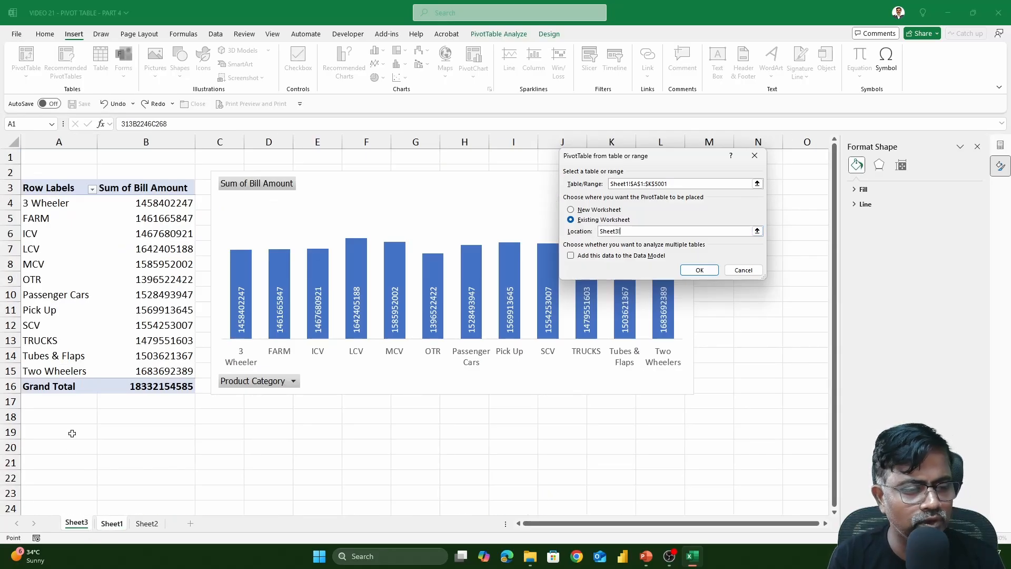
{"action": "scroll", "coordinate": [57, 374], "scroll_direction": "down", "scroll_amount": 3}
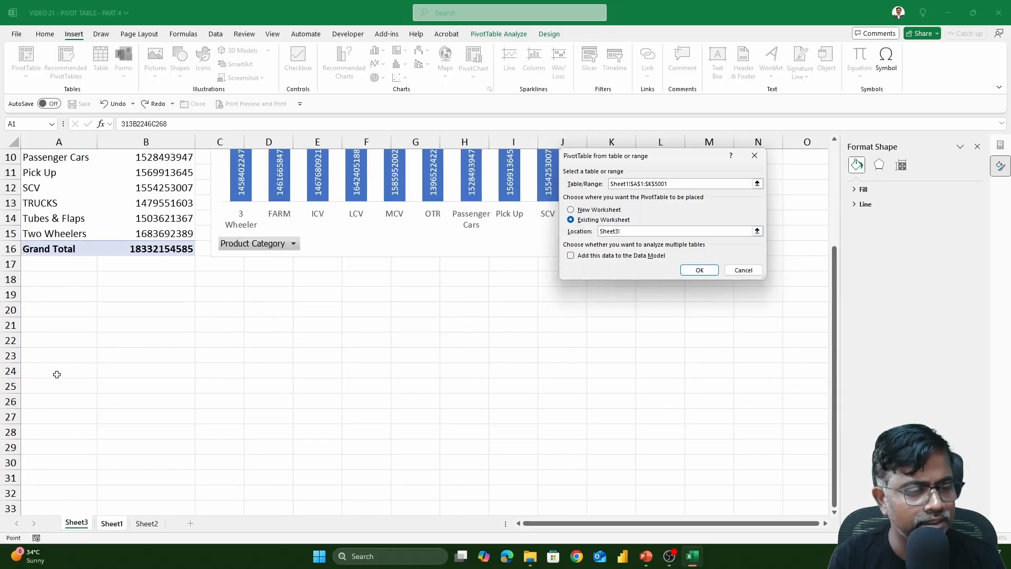
{"action": "left_click", "coordinate": [50, 344]}
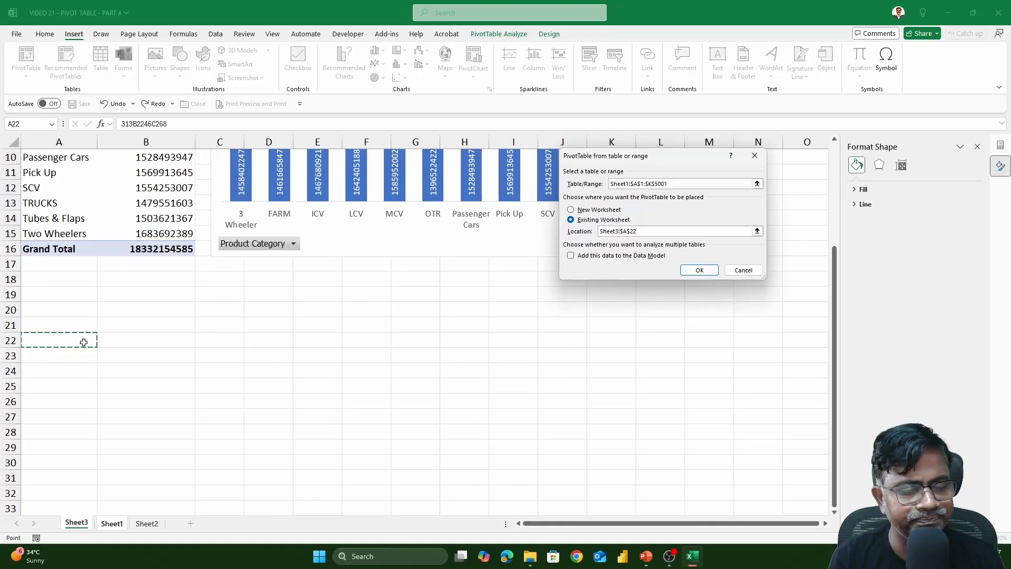
{"action": "left_click", "coordinate": [696, 270]}
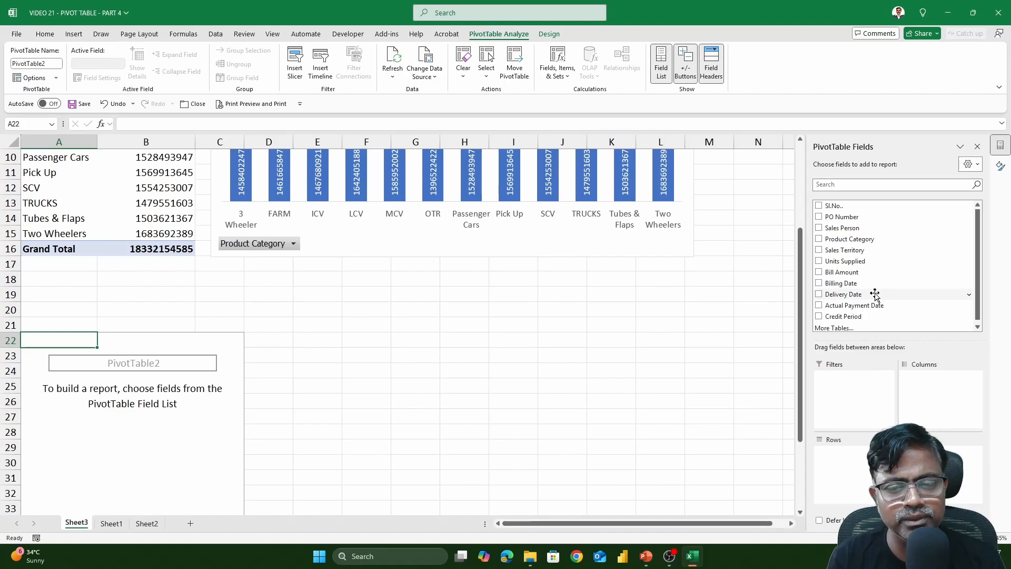
{"action": "left_click", "coordinate": [819, 249]}
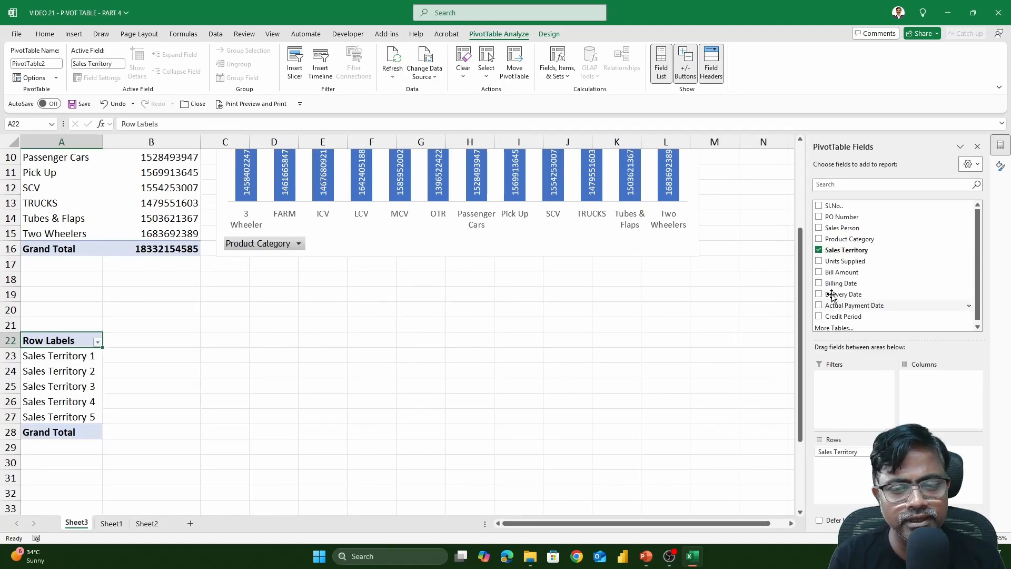
{"action": "left_click", "coordinate": [819, 272]}
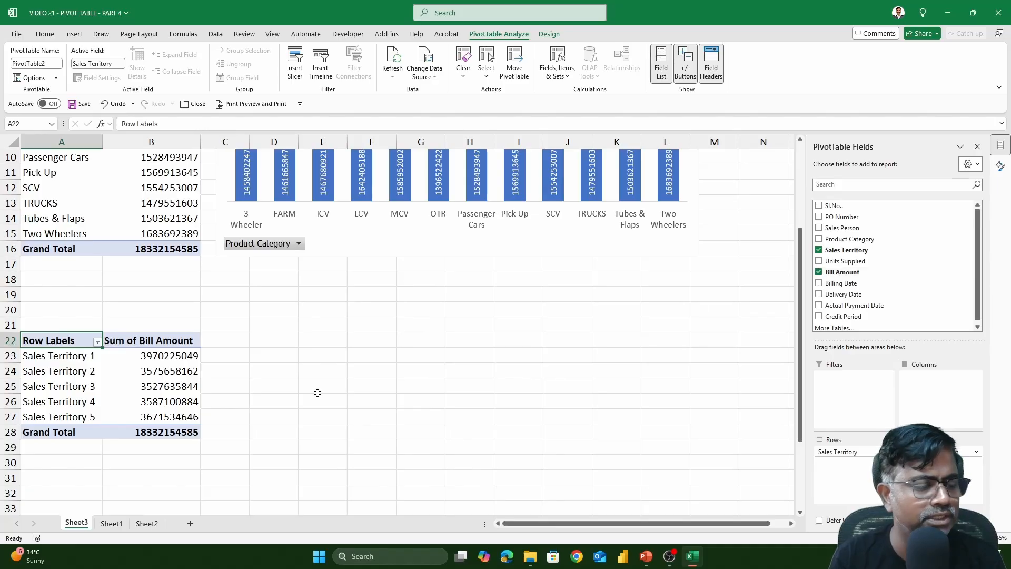
Insert a Clustered Column PivotChart from the sales territory pivot table.
{"action": "left_click", "coordinate": [183, 360]}
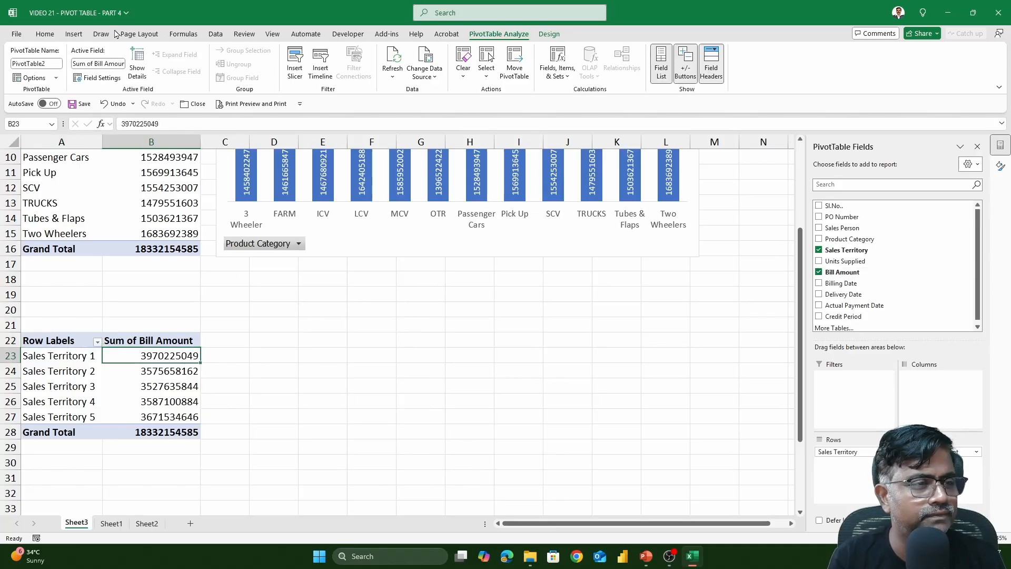
{"action": "left_click", "coordinate": [74, 35]}
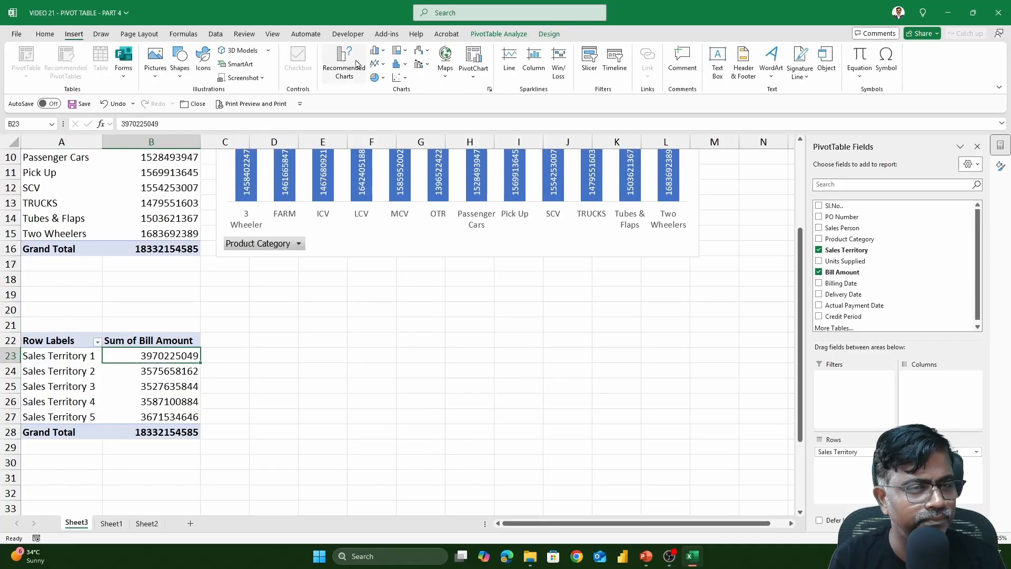
{"action": "left_click", "coordinate": [345, 62]}
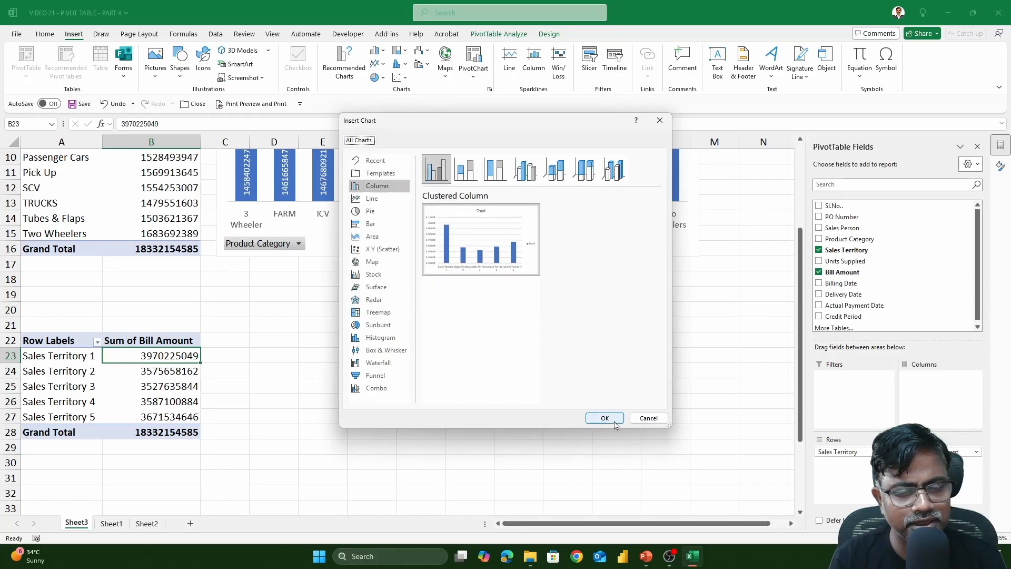
{"action": "left_click", "coordinate": [614, 422]}
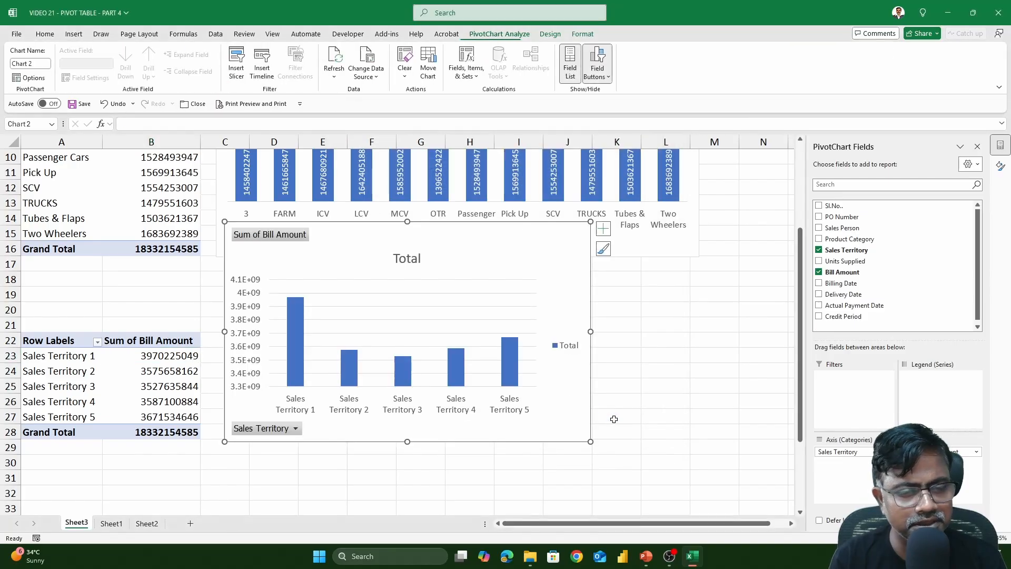
Remove the legend, the horizontal gridlines and the vertical value axis from the sales territory chart.
{"action": "left_click", "coordinate": [564, 339]}
{"action": "key", "text": "Delete"}
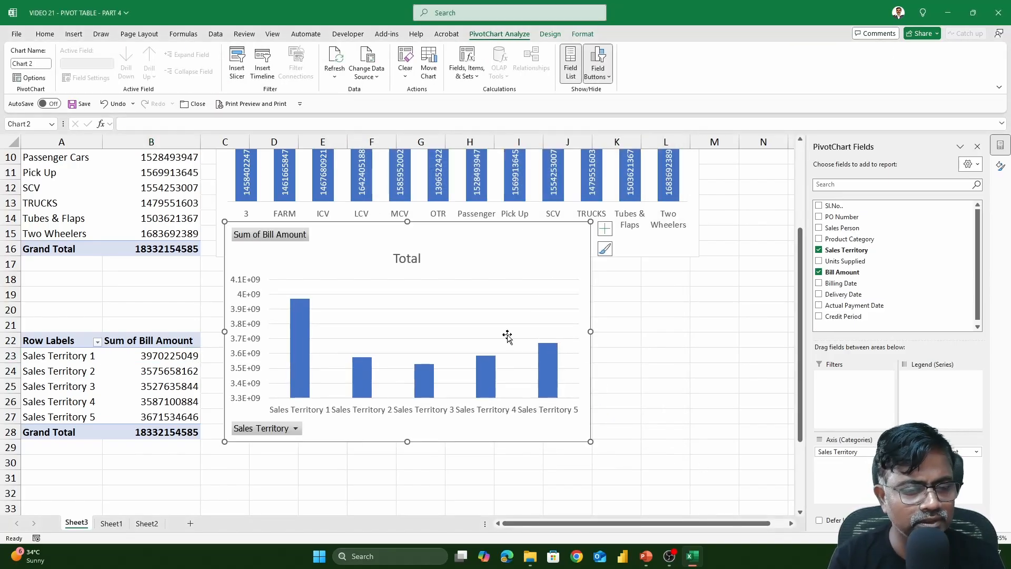
{"action": "left_click", "coordinate": [507, 336]}
{"action": "left_click", "coordinate": [509, 338]}
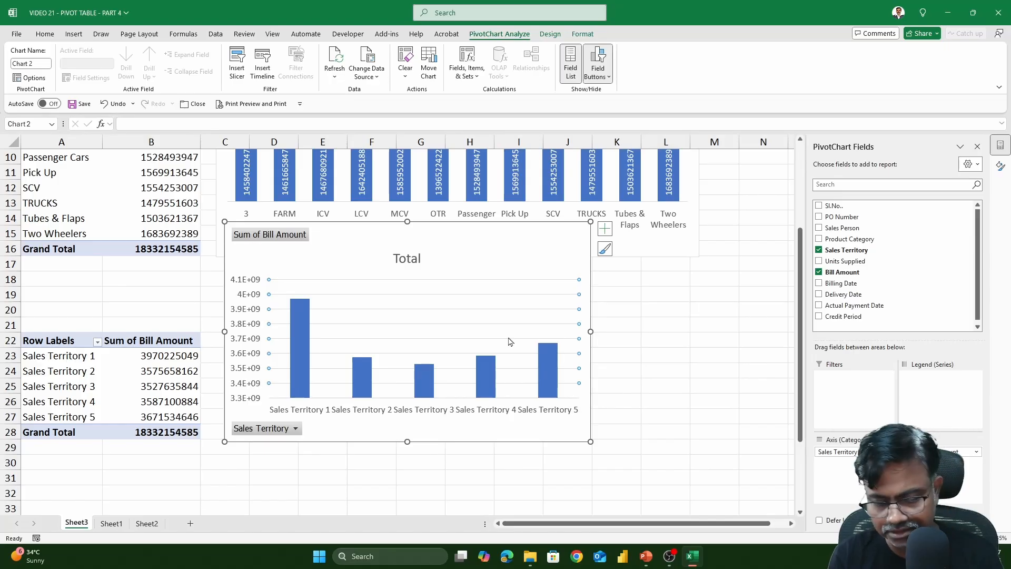
{"action": "key", "text": "Delete"}
{"action": "left_click", "coordinate": [258, 339]}
{"action": "key", "text": "Delete"}
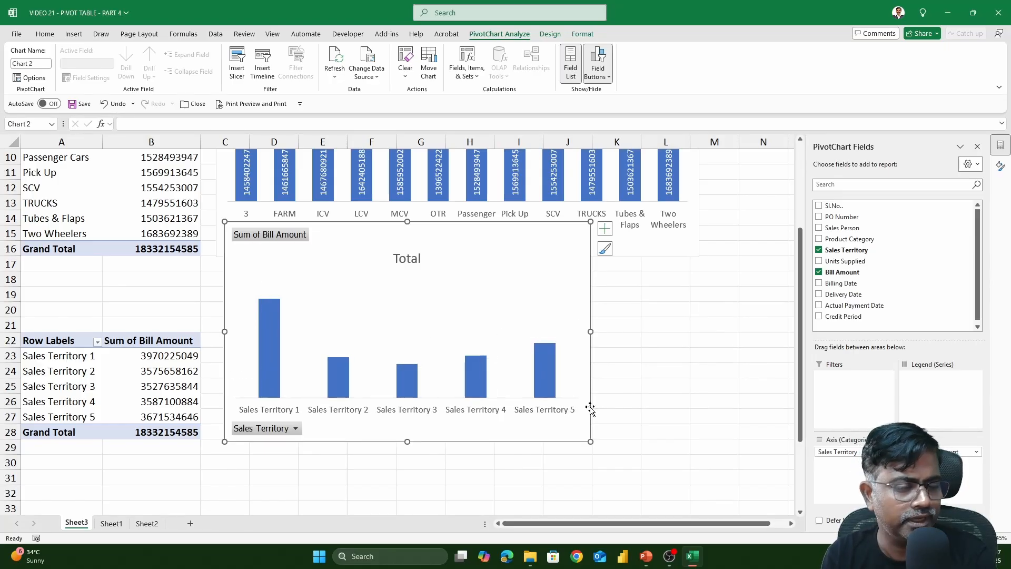
Place the sales territory chart directly below the product chart and enlarge it to match that chart's width.
{"action": "left_click_drag", "start_coordinate": [591, 441], "coordinate": [640, 457]}
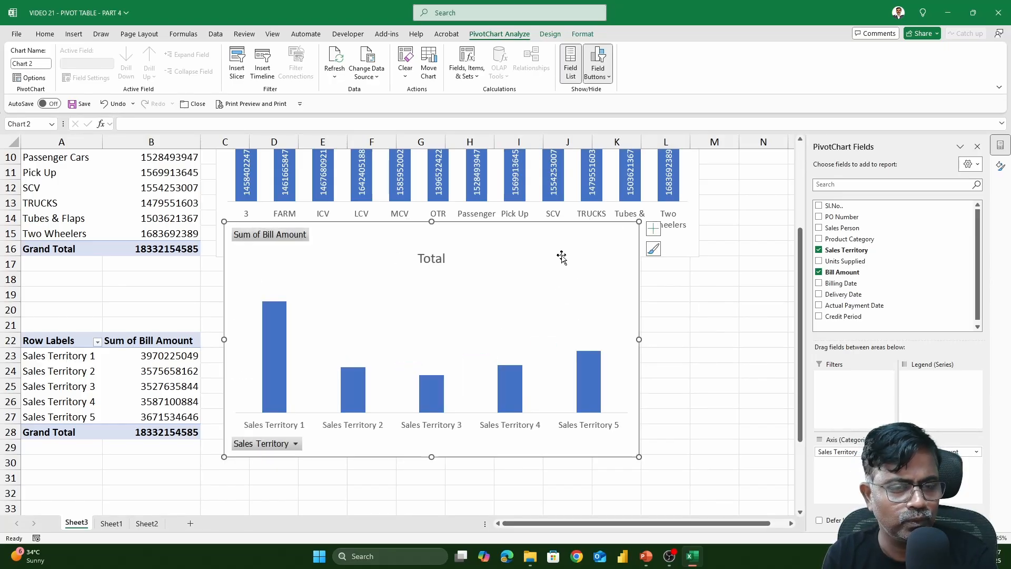
{"action": "left_click_drag", "start_coordinate": [559, 254], "coordinate": [552, 292]}
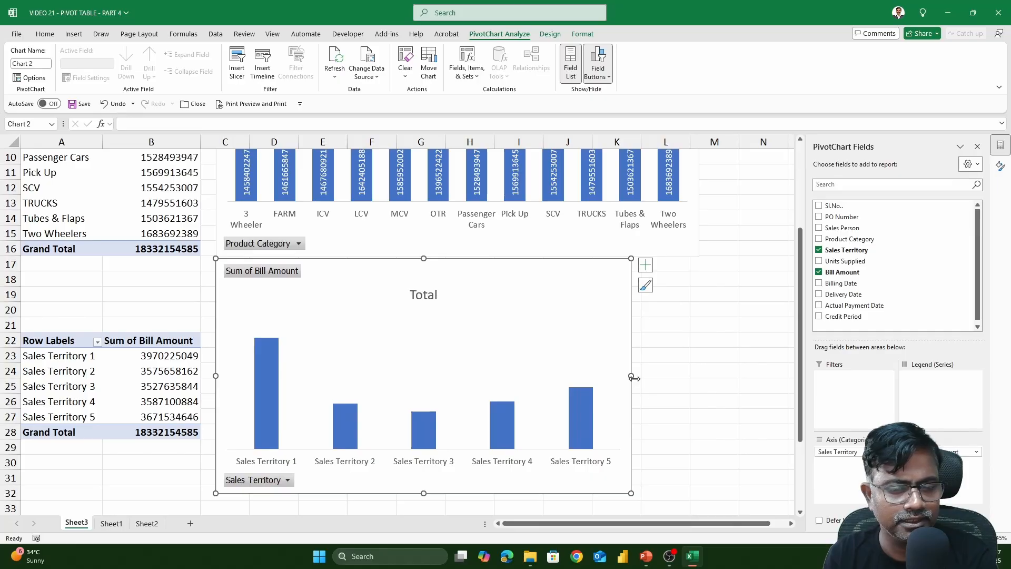
{"action": "left_click_drag", "start_coordinate": [634, 377], "coordinate": [701, 374]}
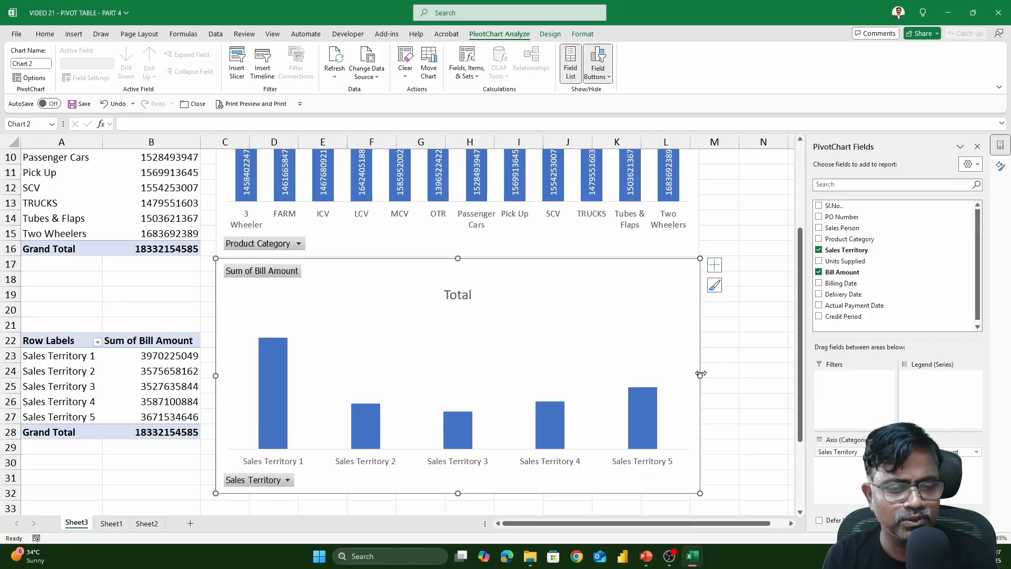
Add data labels to the columns of the sales territory chart.
{"action": "left_click", "coordinate": [714, 265]}
{"action": "left_click", "coordinate": [740, 310]}
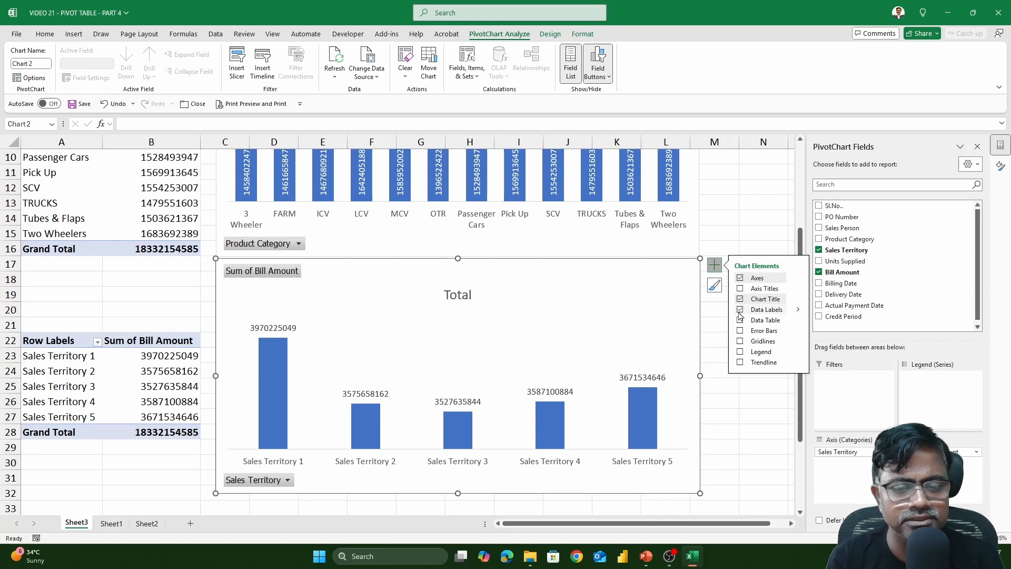
{"action": "left_click", "coordinate": [683, 317]}
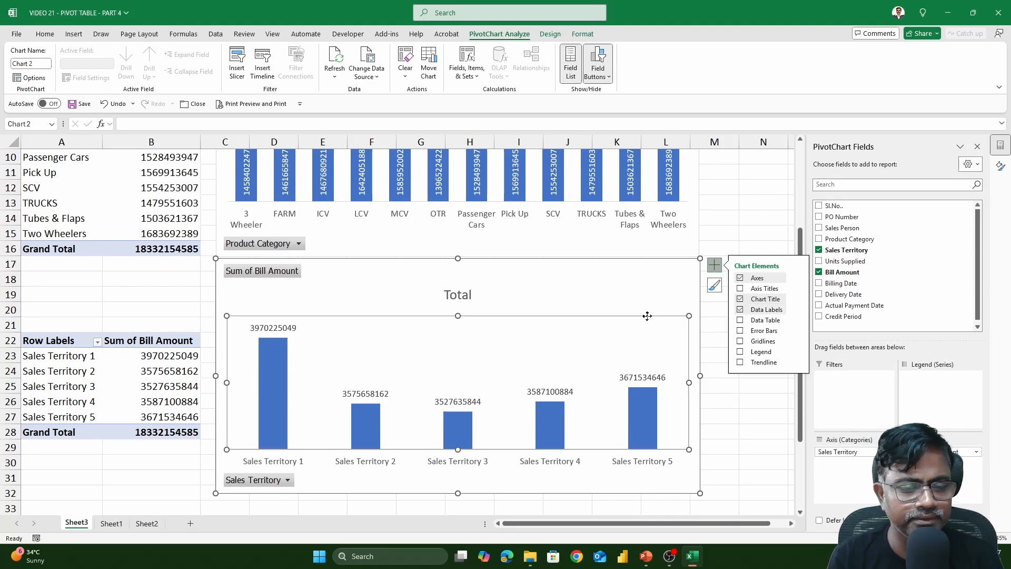
Change the sales territory chart's title to "Territory Sales Performance".
{"action": "left_click", "coordinate": [458, 294]}
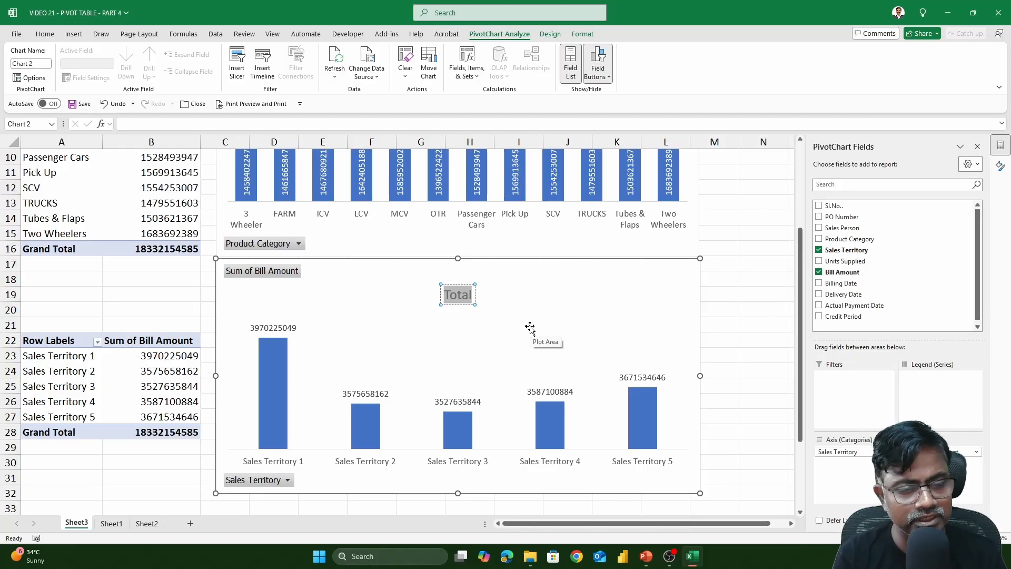
{"action": "type", "text": "Territory"}
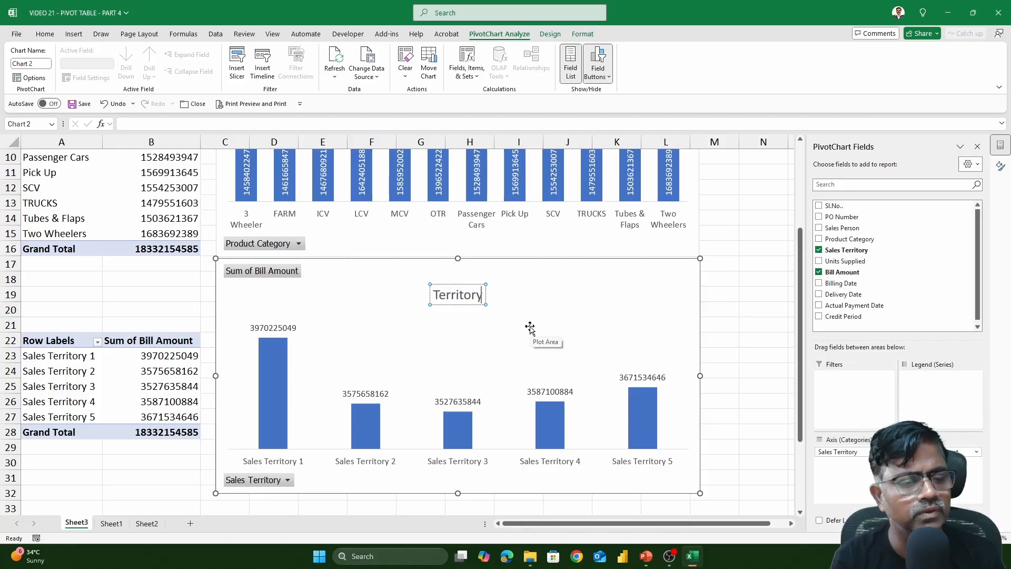
{"action": "type", "text": " Sales"}
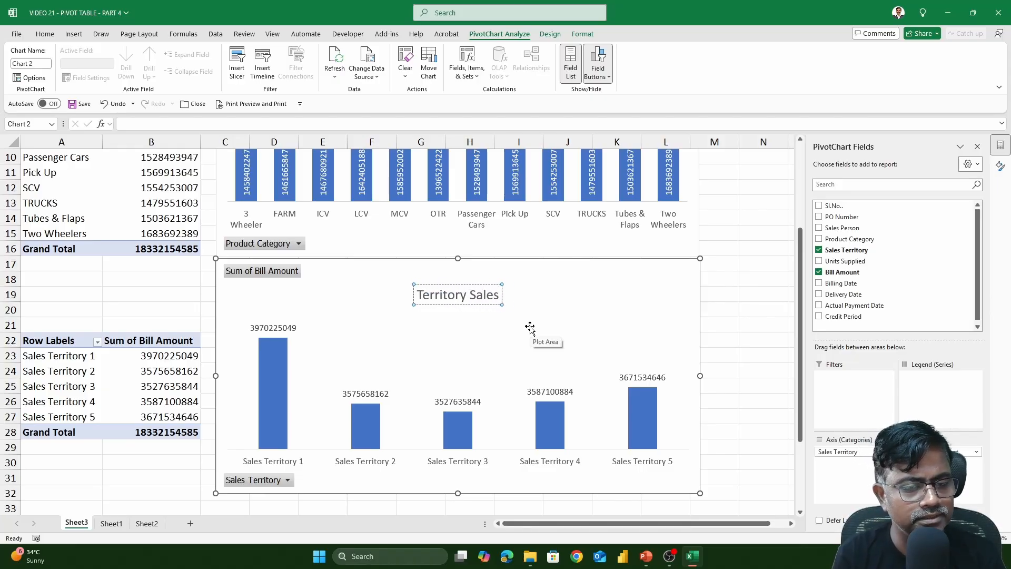
{"action": "type", "text": " Perfr"}
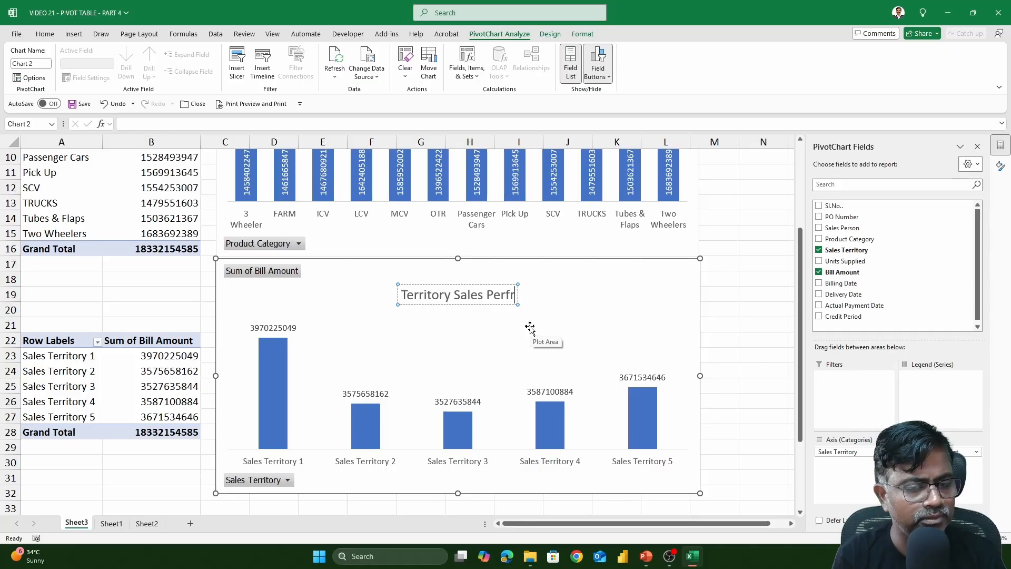
{"action": "key", "text": "BackSpace"}
{"action": "type", "text": "ior"}
{"action": "key", "text": "BackSpace"}
{"action": "key", "text": "BackSpace"}
{"action": "key", "text": "BackSpace"}
{"action": "type", "text": "ior"}
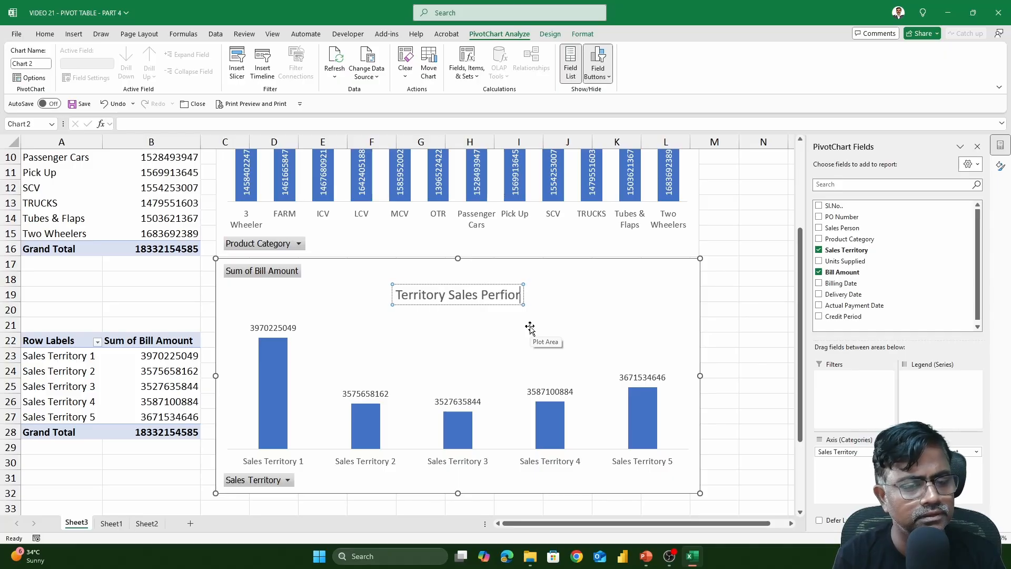
{"action": "key", "text": "BackSpace"}
{"action": "key", "text": "BackSpace"}
{"action": "key", "text": "BackSpace"}
{"action": "type", "text": "ormance"}
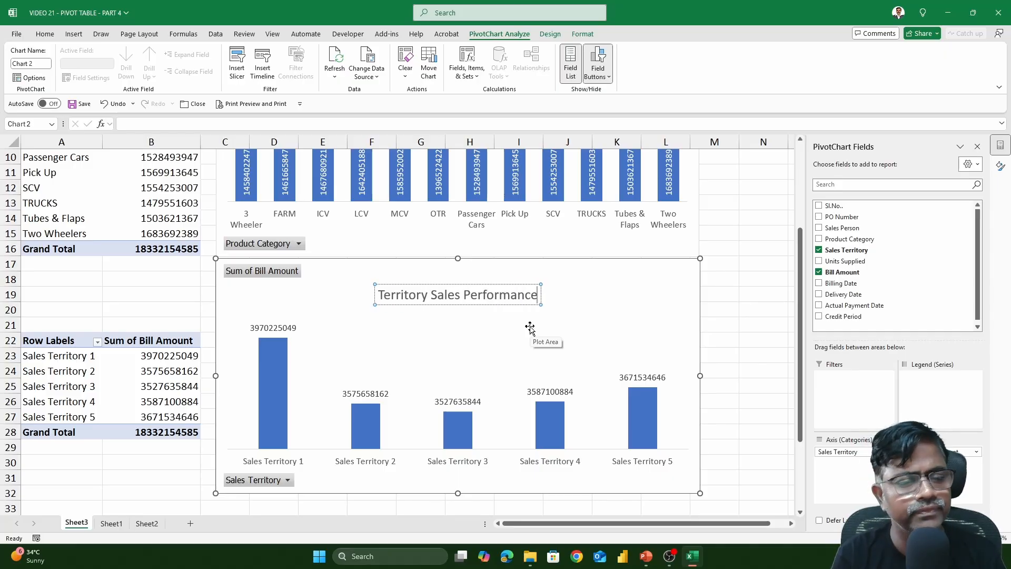
Move the title of the sales territory chart to the chart's upper-right corner.
{"action": "left_click_drag", "start_coordinate": [529, 298], "coordinate": [577, 290]}
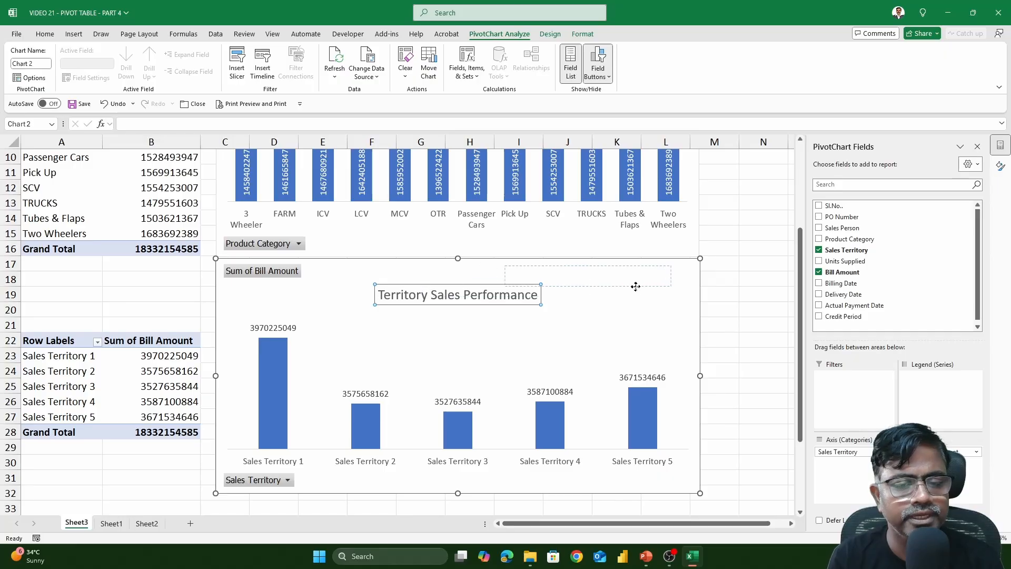
{"action": "mouse_move", "coordinate": [654, 294]}
{"action": "left_mouse_down"}
{"action": "mouse_move", "coordinate": [610, 302]}
{"action": "mouse_move", "coordinate": [651, 289]}
{"action": "left_mouse_up"}
{"action": "left_click", "coordinate": [629, 298]}
{"action": "left_click", "coordinate": [711, 337]}
{"action": "scroll", "coordinate": [725, 333], "scroll_direction": "up", "scroll_amount": 3}
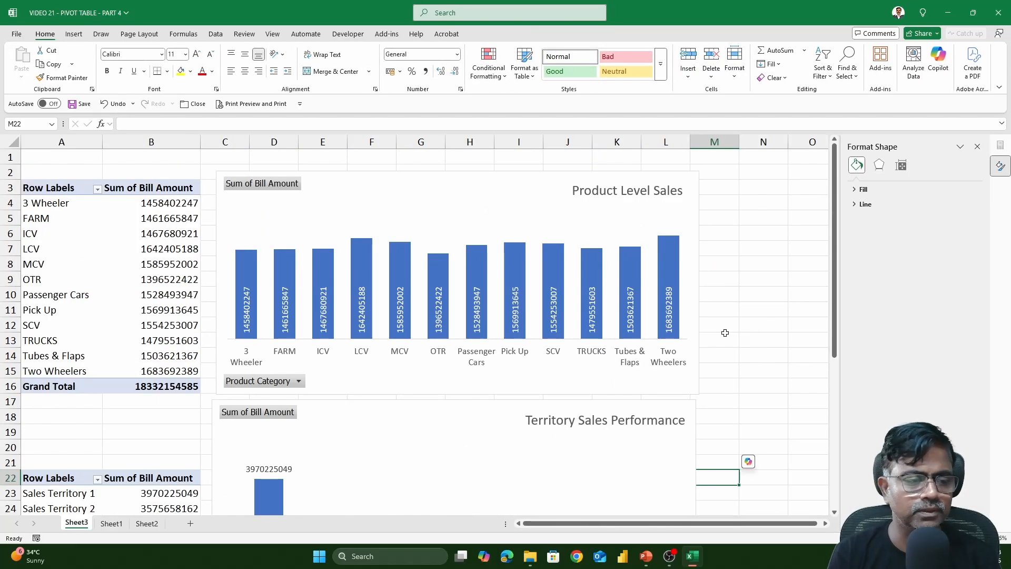
{"action": "scroll", "coordinate": [725, 333], "scroll_direction": "down", "scroll_amount": 3}
{"action": "scroll", "coordinate": [725, 333], "scroll_direction": "up", "scroll_amount": 2}
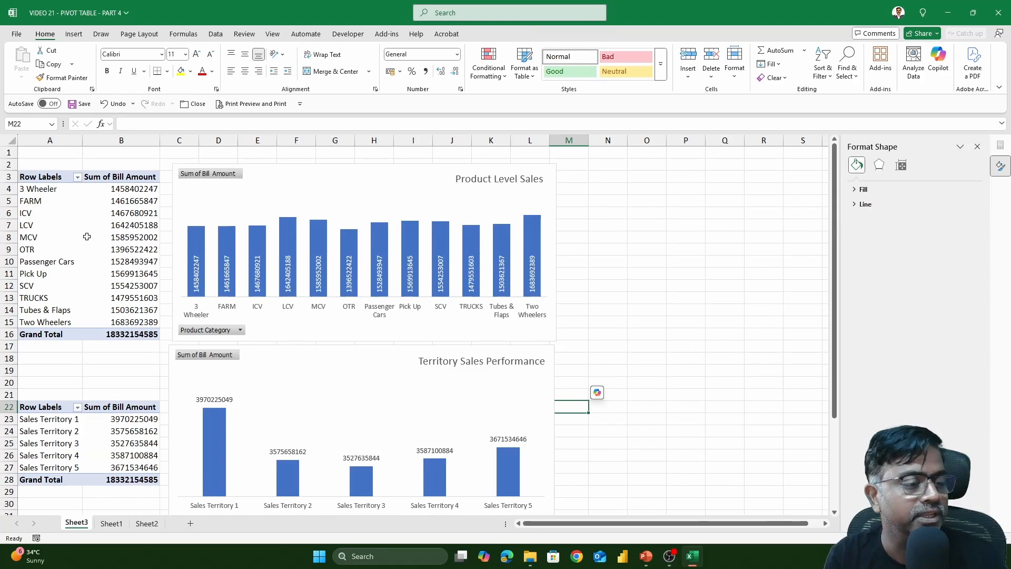
Add Sales Person as a report filter on the product category pivot table and filter it to Sales Person 1.
{"action": "mouse_move", "coordinate": [97, 221]}
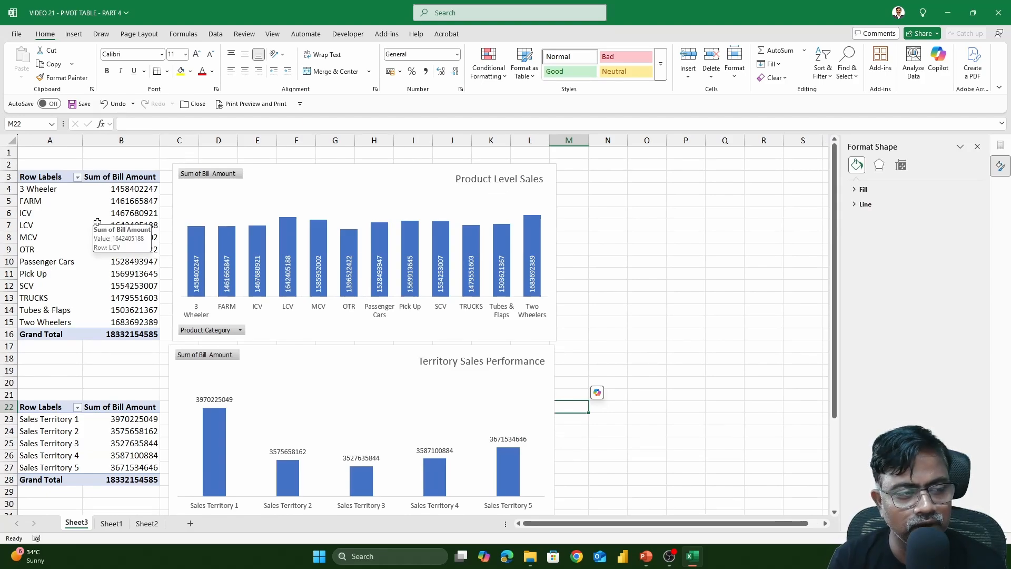
{"action": "left_click", "coordinate": [97, 222]}
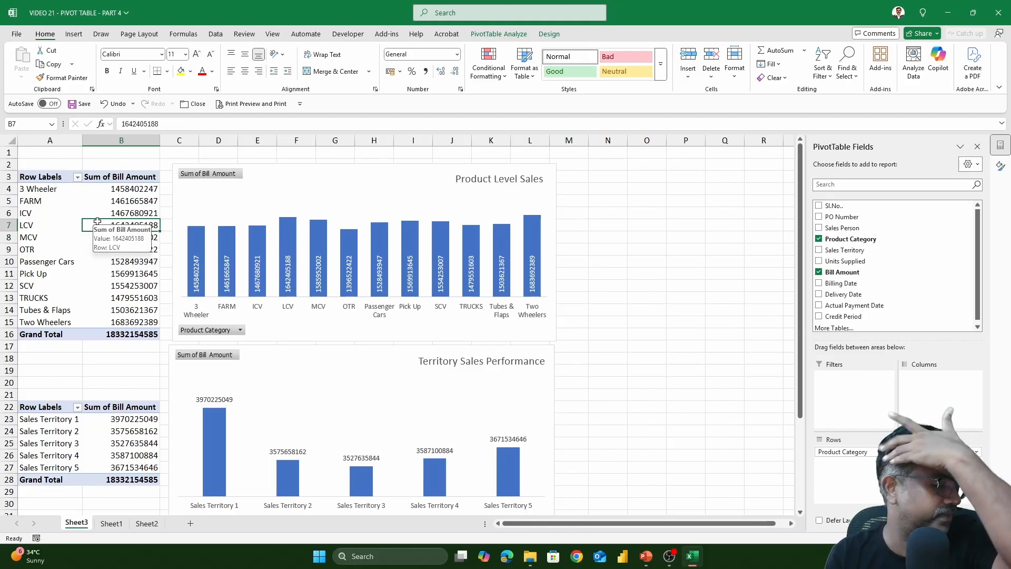
{"action": "left_click", "coordinate": [106, 204]}
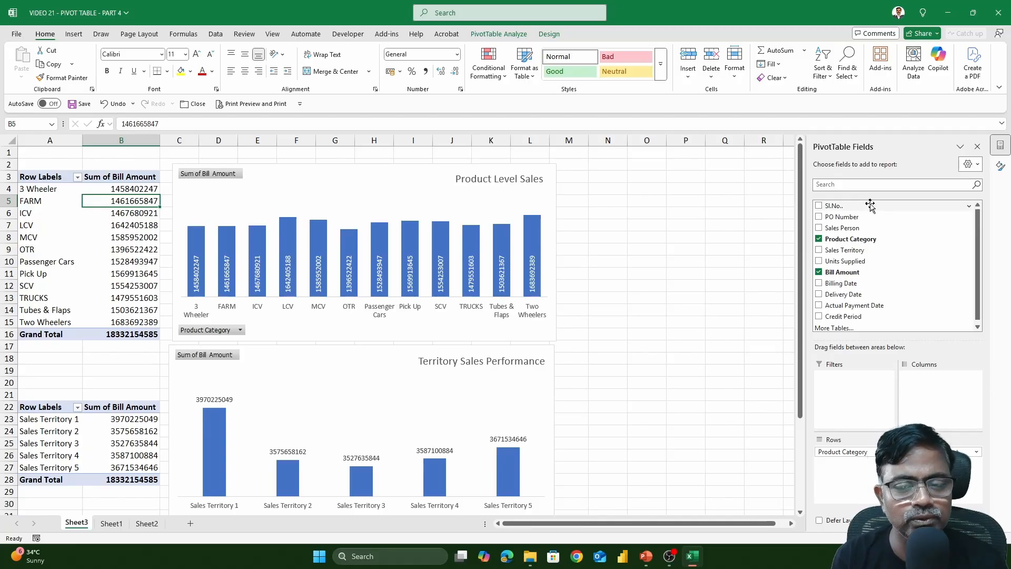
{"action": "left_click_drag", "start_coordinate": [846, 228], "coordinate": [860, 387]}
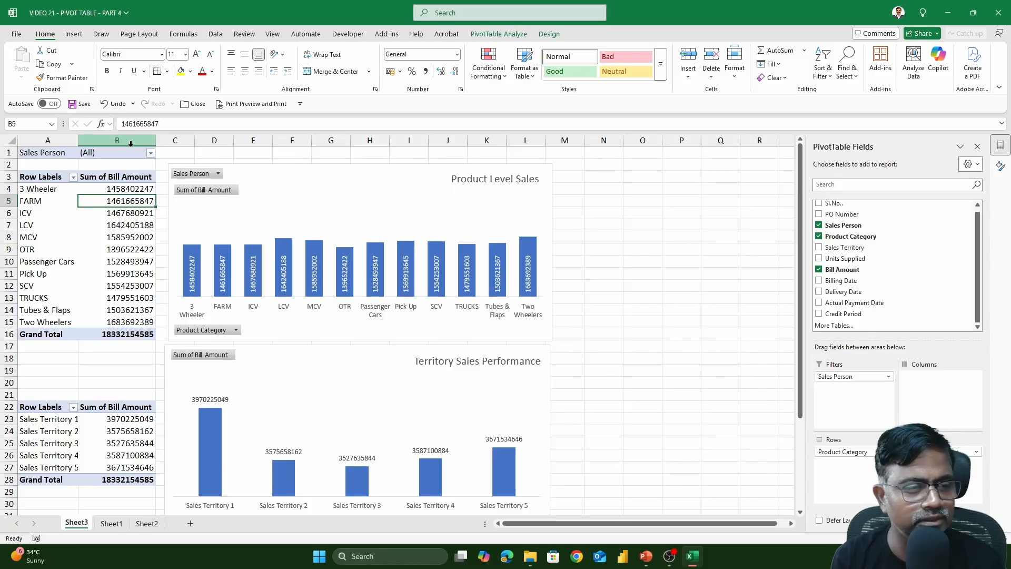
{"action": "left_click", "coordinate": [151, 153]}
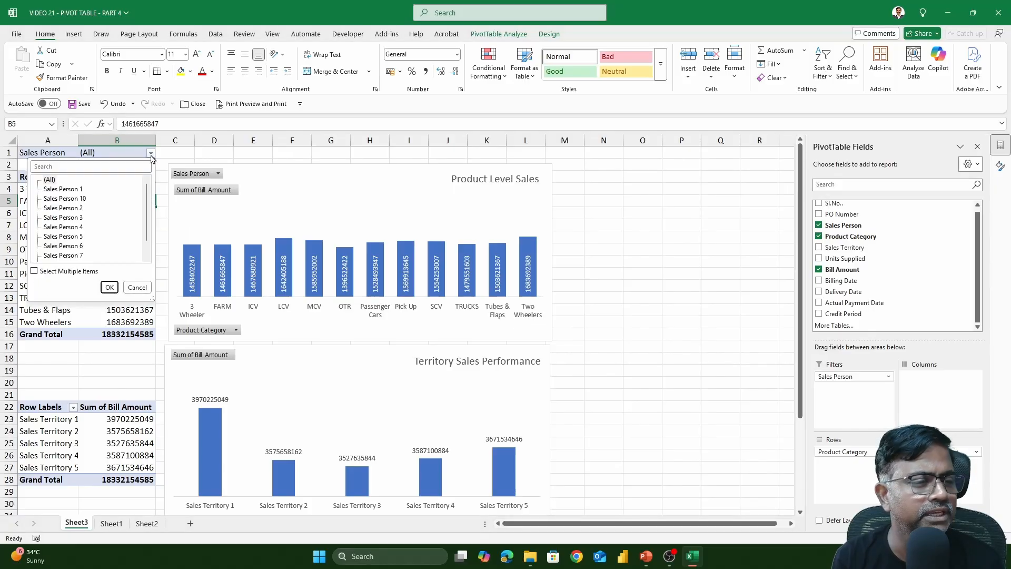
{"action": "left_click", "coordinate": [63, 189]}
{"action": "left_click", "coordinate": [111, 288]}
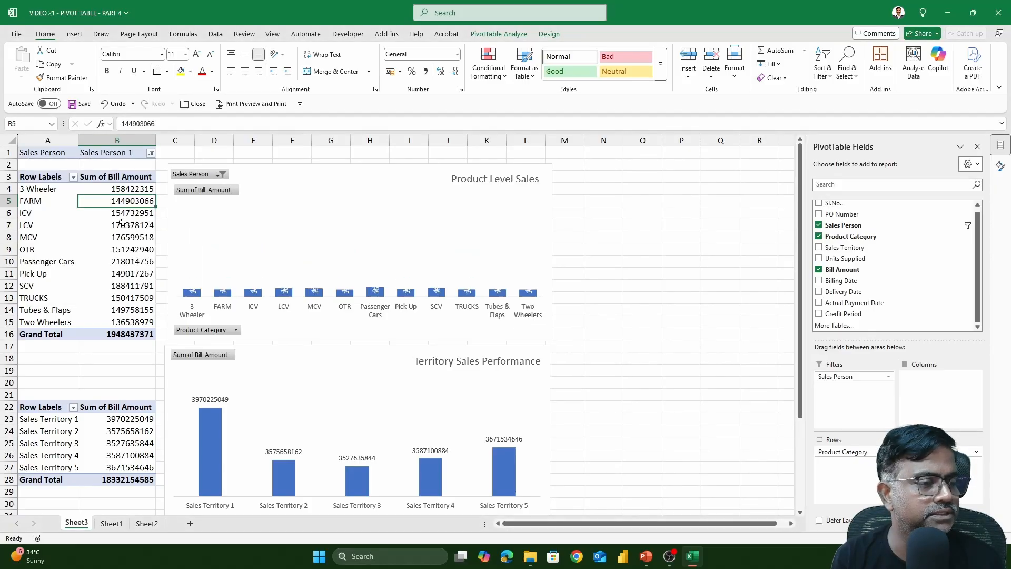
Switch the product category pivot table's report filter to Sales Person 3.
{"action": "left_click", "coordinate": [151, 154]}
{"action": "left_click", "coordinate": [63, 217]}
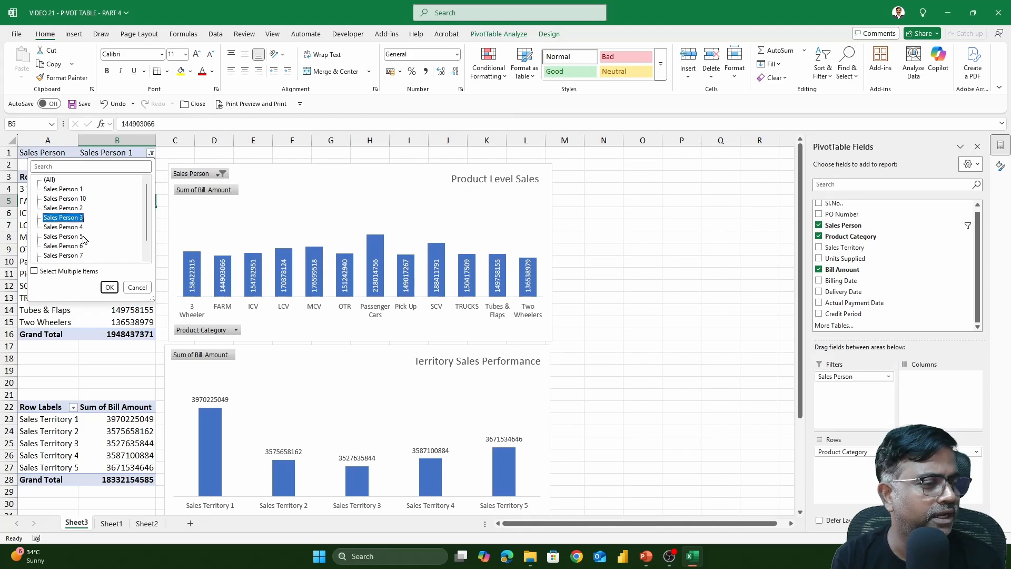
{"action": "left_click", "coordinate": [109, 287]}
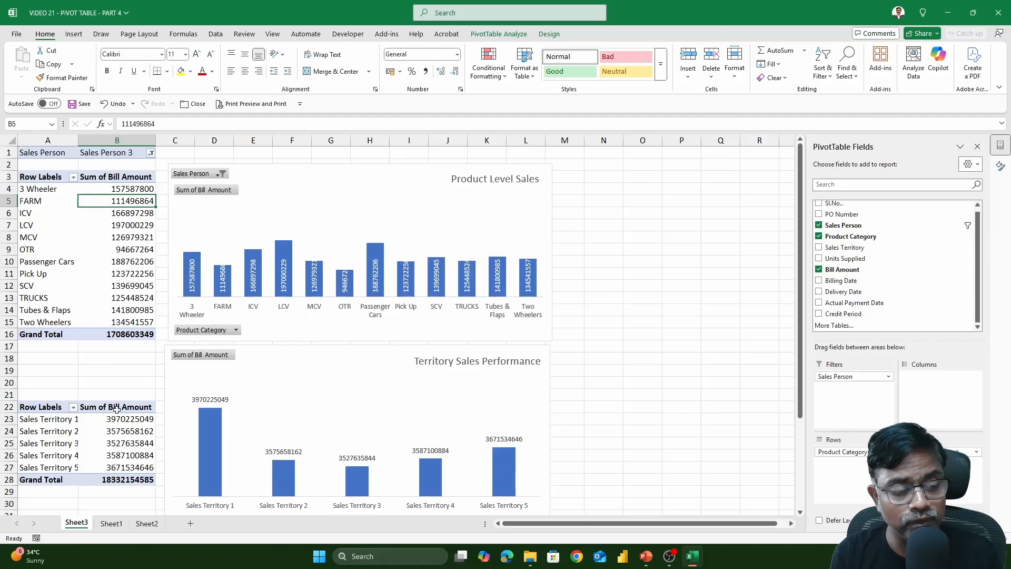
Add Sales Person as a report filter on the sales territory pivot table and filter it to Sales Person 3.
{"action": "left_click", "coordinate": [117, 431]}
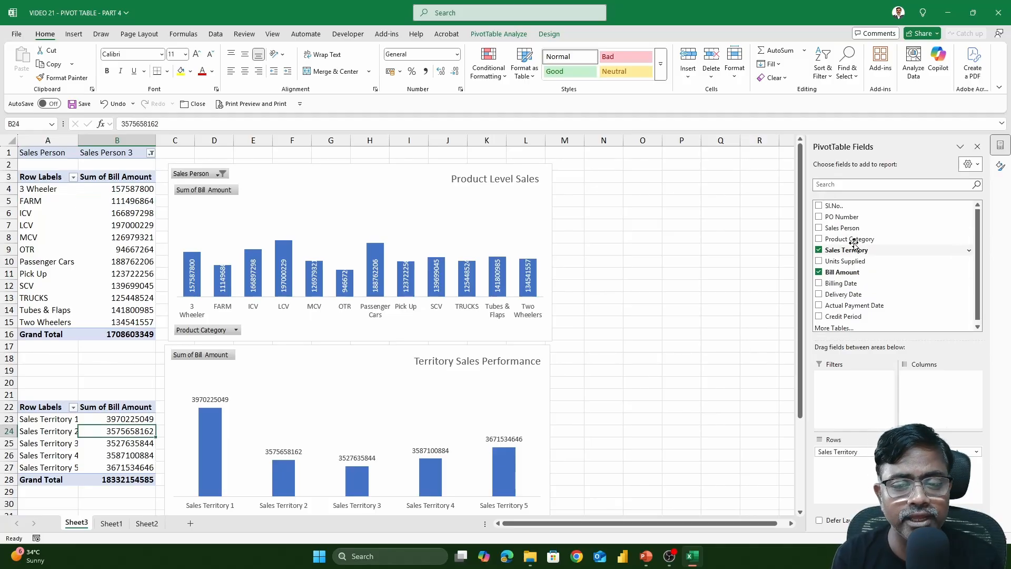
{"action": "left_click_drag", "start_coordinate": [845, 230], "coordinate": [856, 413]}
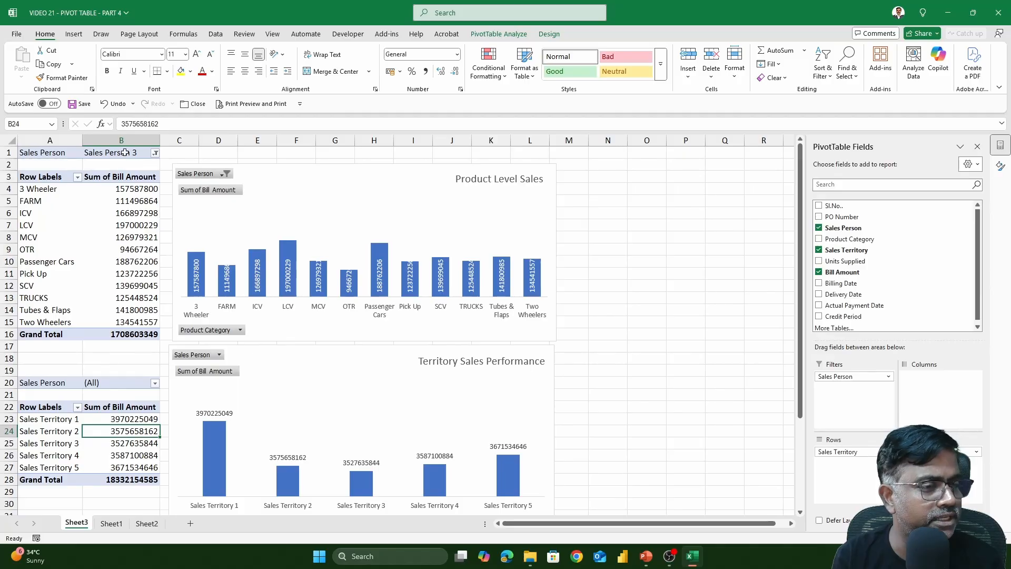
{"action": "left_click", "coordinate": [155, 384]}
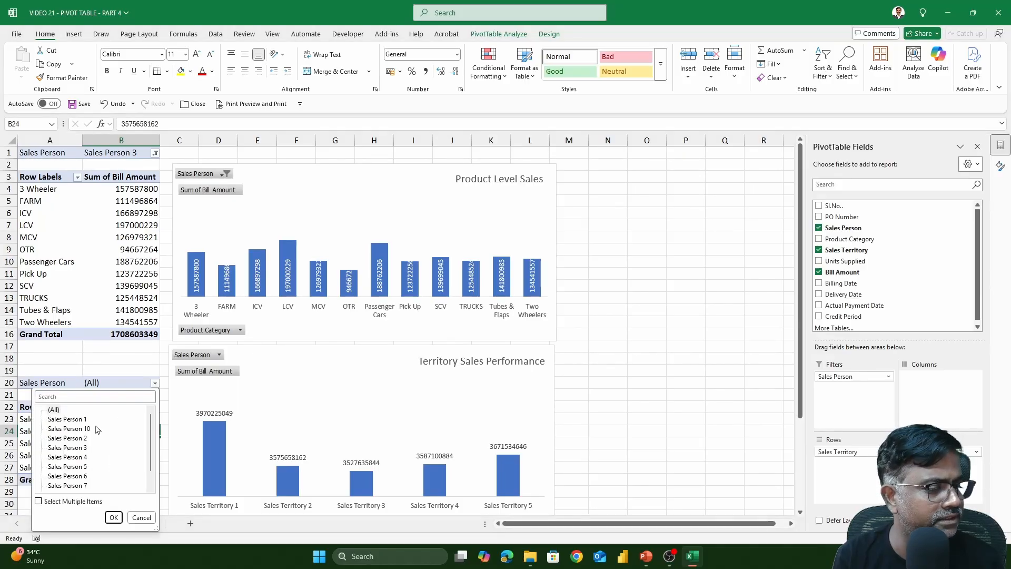
{"action": "left_click", "coordinate": [76, 448]}
{"action": "left_click", "coordinate": [113, 517]}
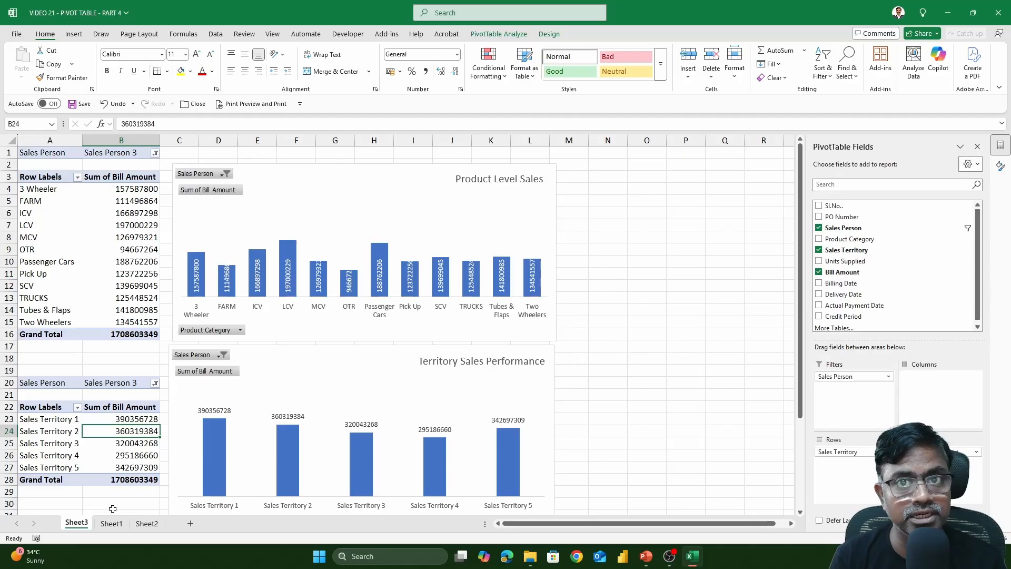
Undo the Sales Person report filters and their selections on both pivot tables.
{"action": "key", "text": "ctrl+z"}
{"action": "key", "text": "ctrl+z"}
{"action": "key", "text": "ctrl+z"}
{"action": "key", "text": "ctrl+z"}
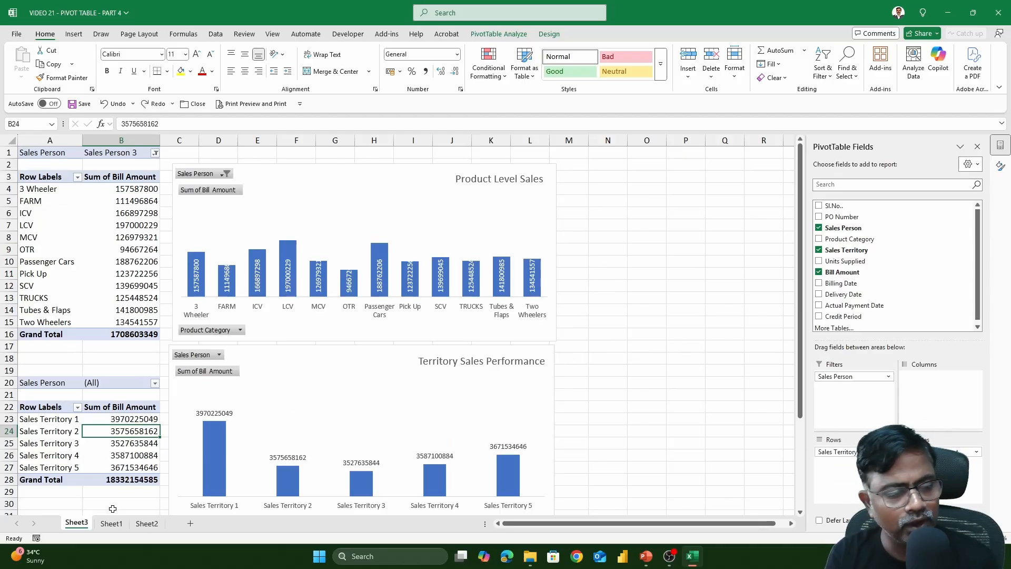
{"action": "key", "text": "ctrl+z"}
{"action": "key", "text": "ctrl+z"}
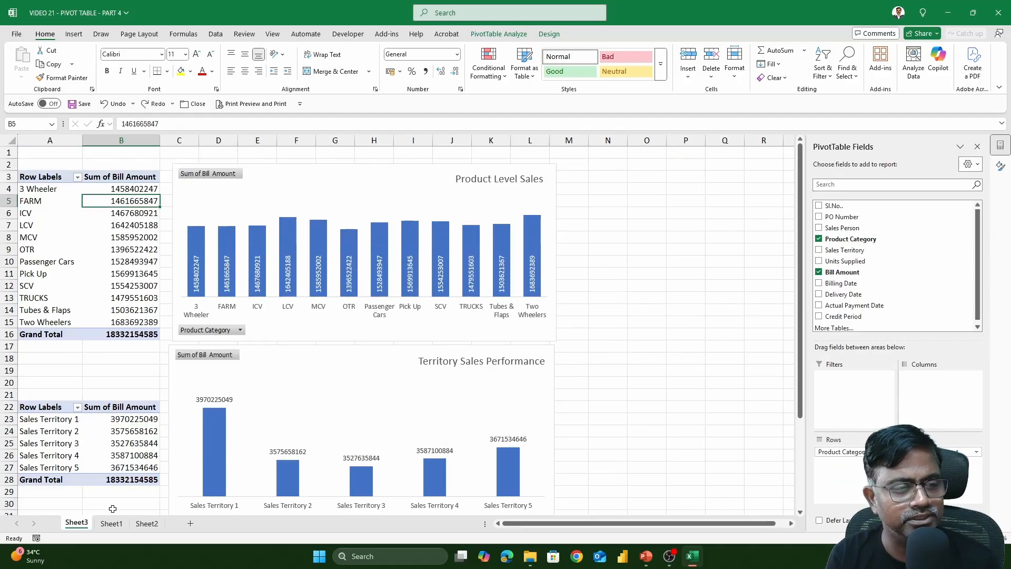
Insert a slicer for the Sales Person field from the product category pivot table.
{"action": "left_click", "coordinate": [57, 201]}
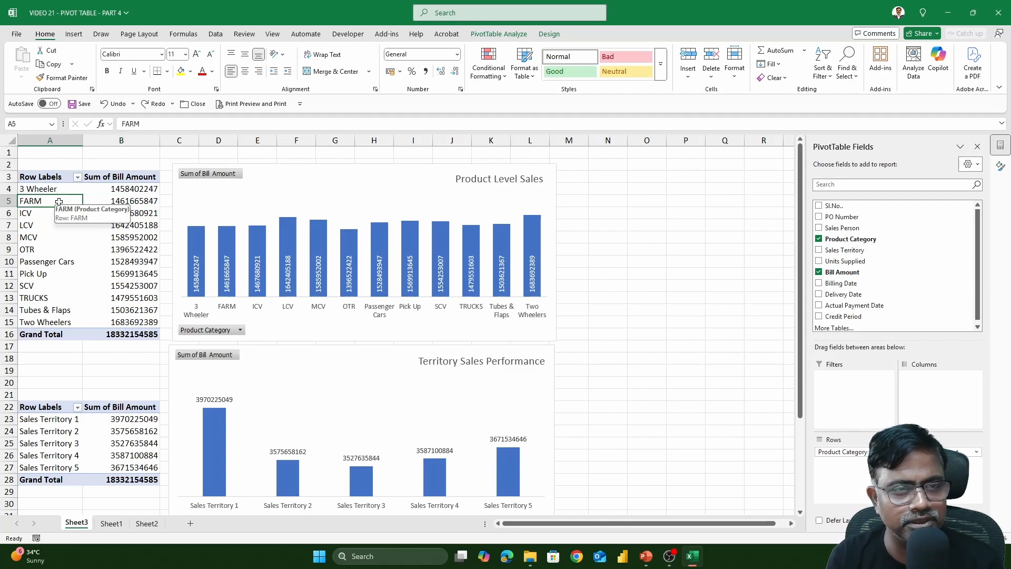
{"action": "left_click", "coordinate": [517, 37]}
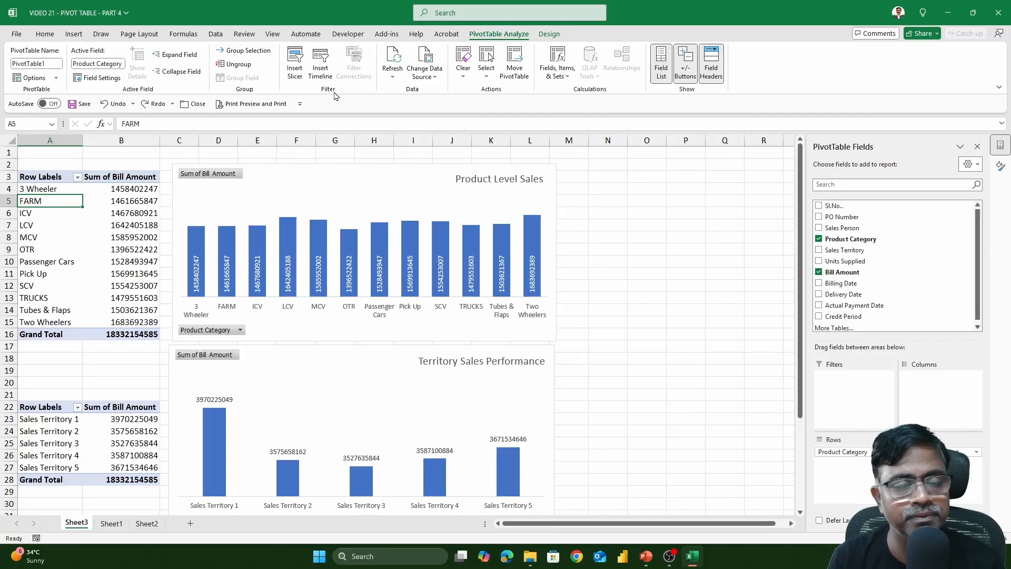
{"action": "left_click", "coordinate": [295, 60]}
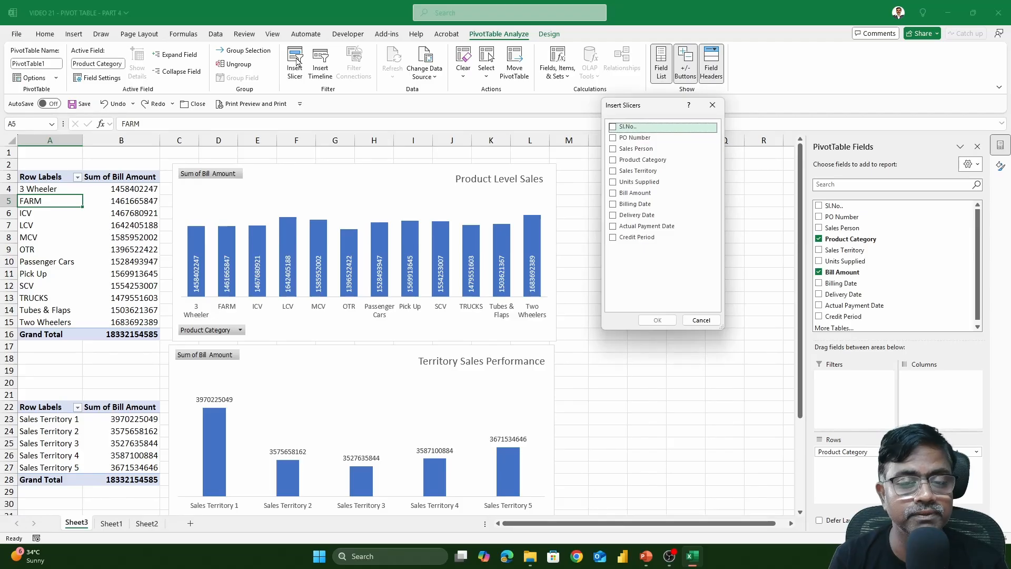
{"action": "left_click", "coordinate": [614, 149]}
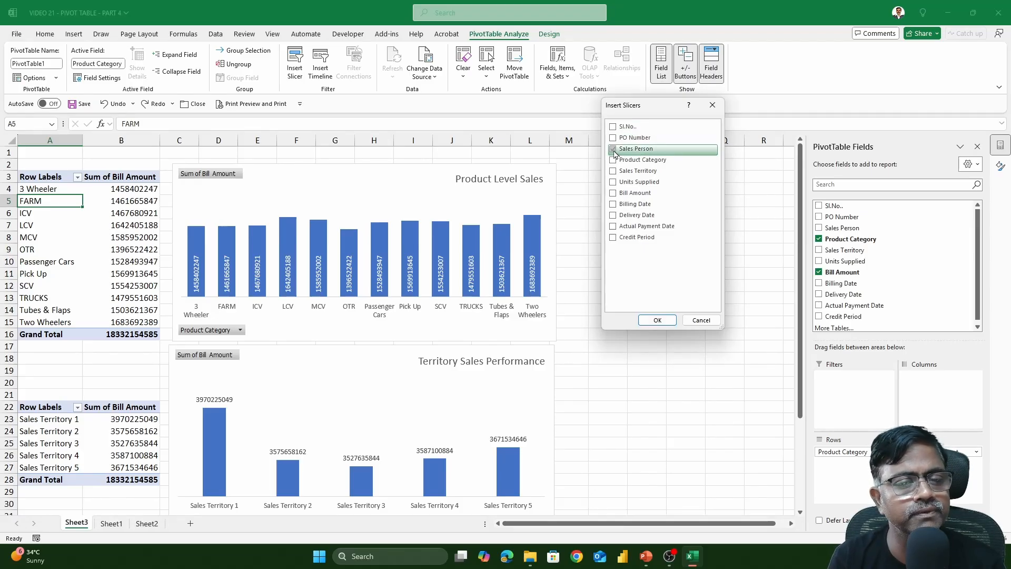
{"action": "left_click", "coordinate": [658, 321]}
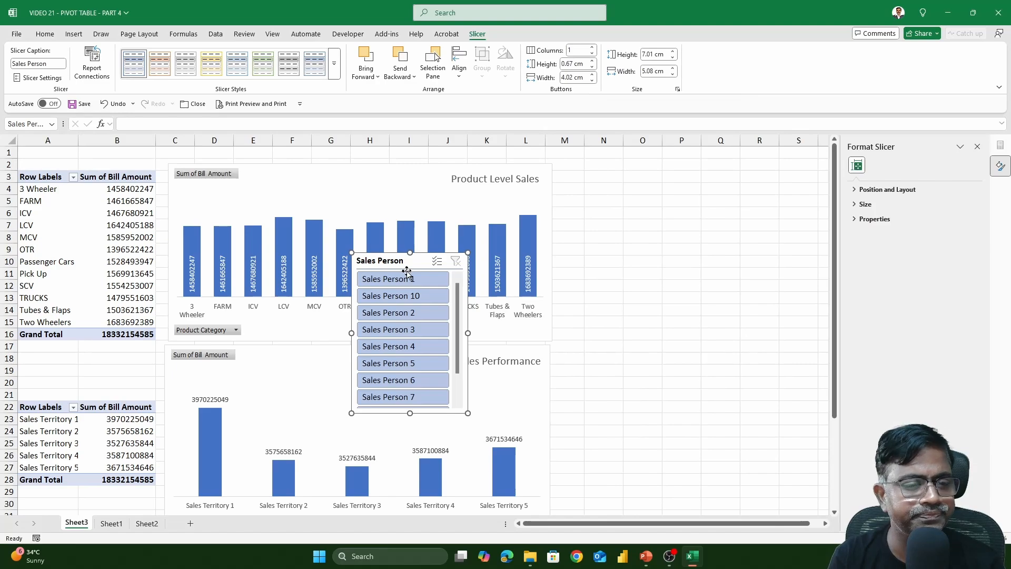
Place the Sales Person slicer just right of the product chart and enlarge it to about 8.34 cm high by 5.87 cm wide.
{"action": "left_click_drag", "start_coordinate": [407, 271], "coordinate": [614, 183]}
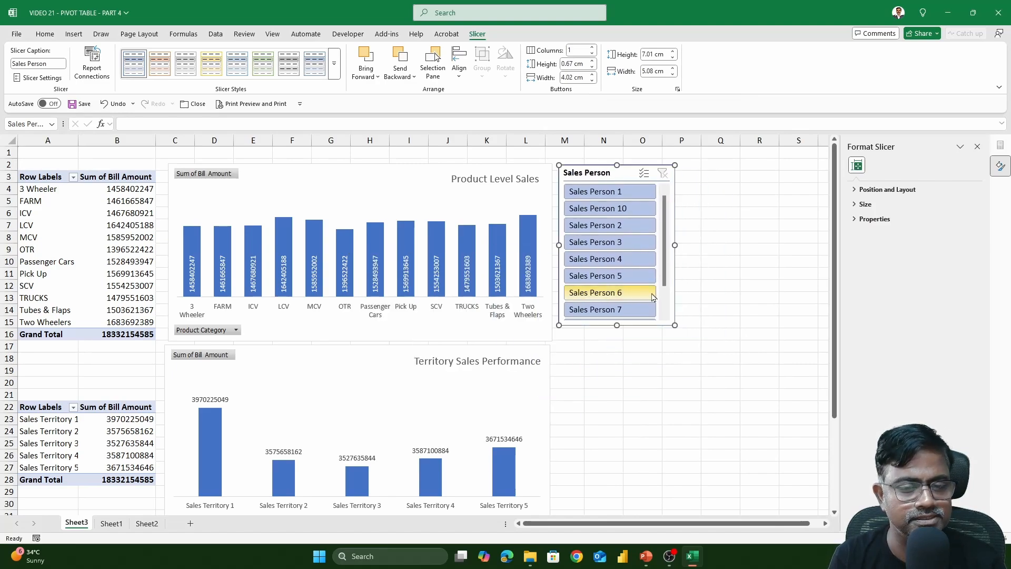
{"action": "left_click_drag", "start_coordinate": [676, 325], "coordinate": [693, 355]}
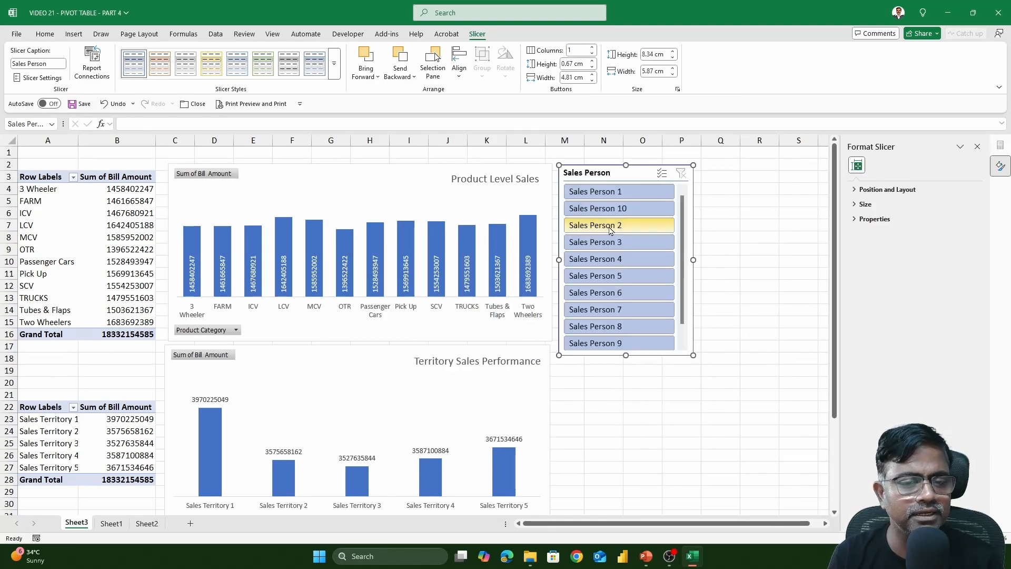
Filter the product pivot table and chart by several sales persons in turn with the slicer, ending on Sales Person 3.
{"action": "left_click", "coordinate": [610, 226]}
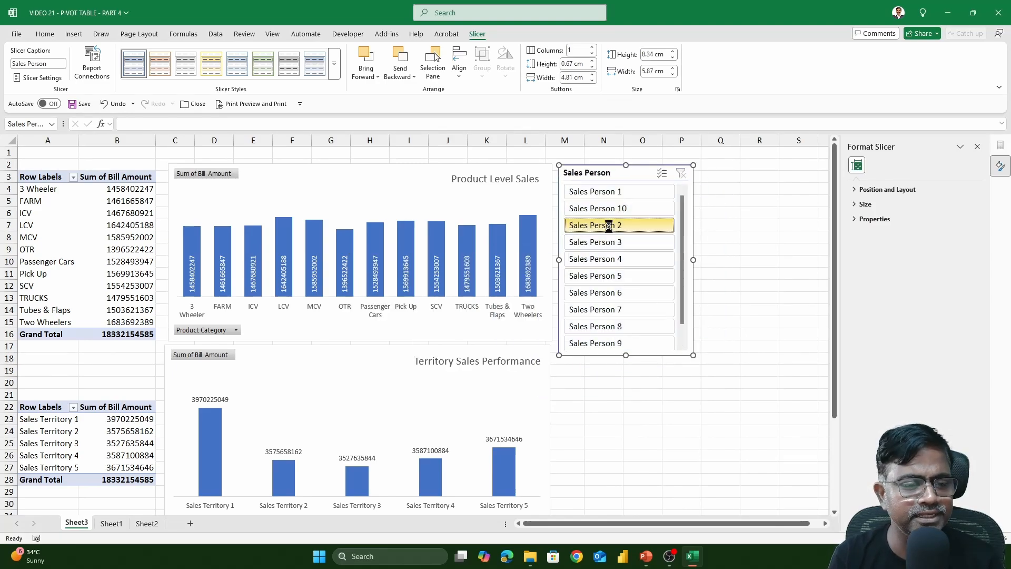
{"action": "left_click", "coordinate": [611, 192]}
{"action": "left_click", "coordinate": [613, 242]}
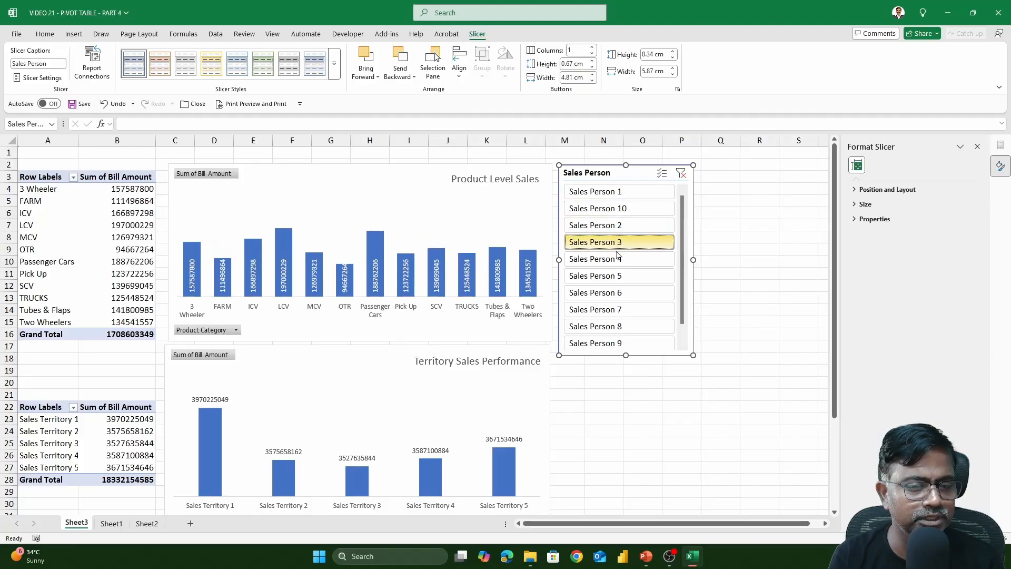
{"action": "left_click", "coordinate": [617, 275]}
{"action": "left_click", "coordinate": [619, 293]}
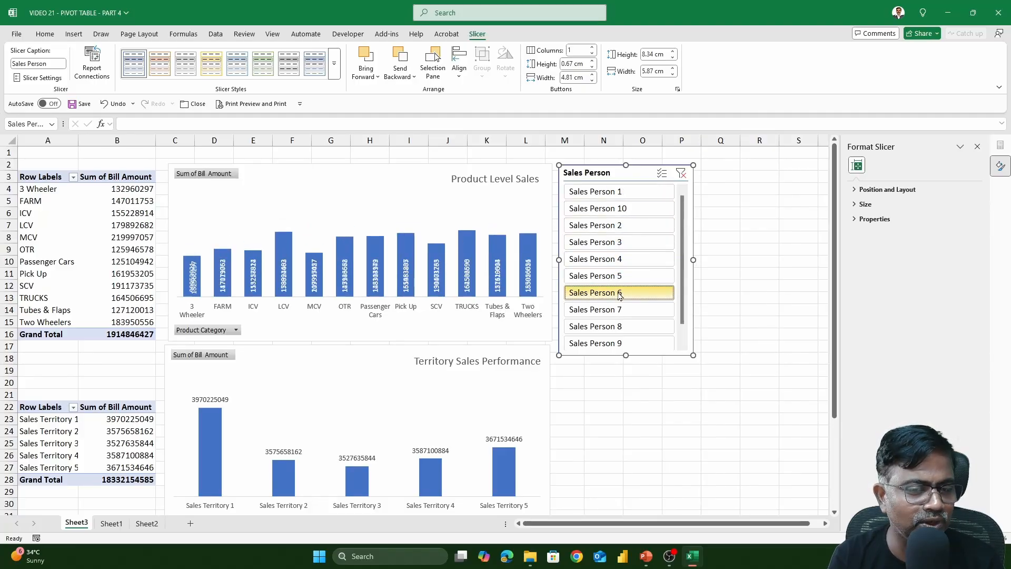
{"action": "left_click", "coordinate": [619, 326]}
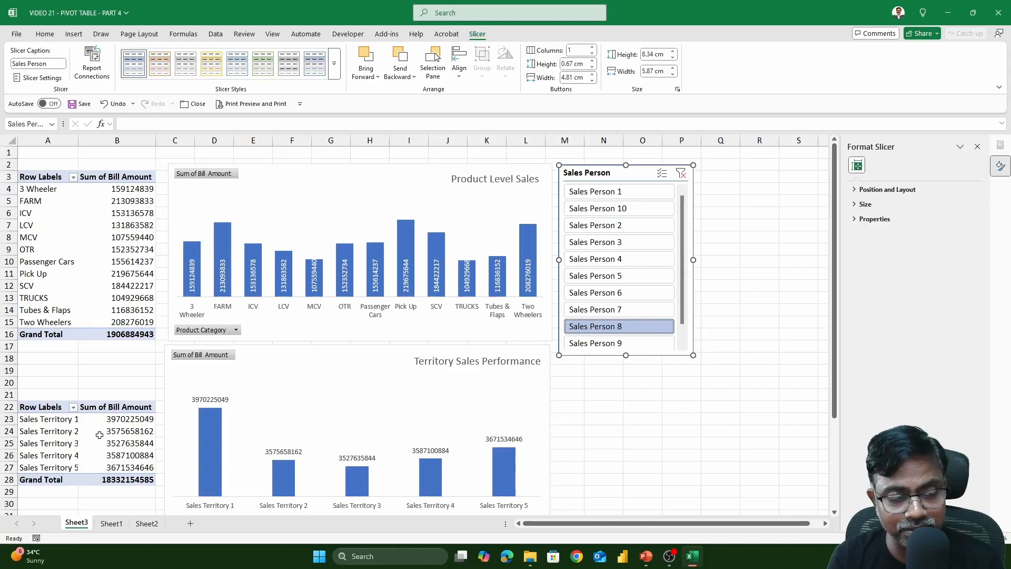
{"action": "left_click", "coordinate": [626, 276]}
{"action": "left_click", "coordinate": [631, 243]}
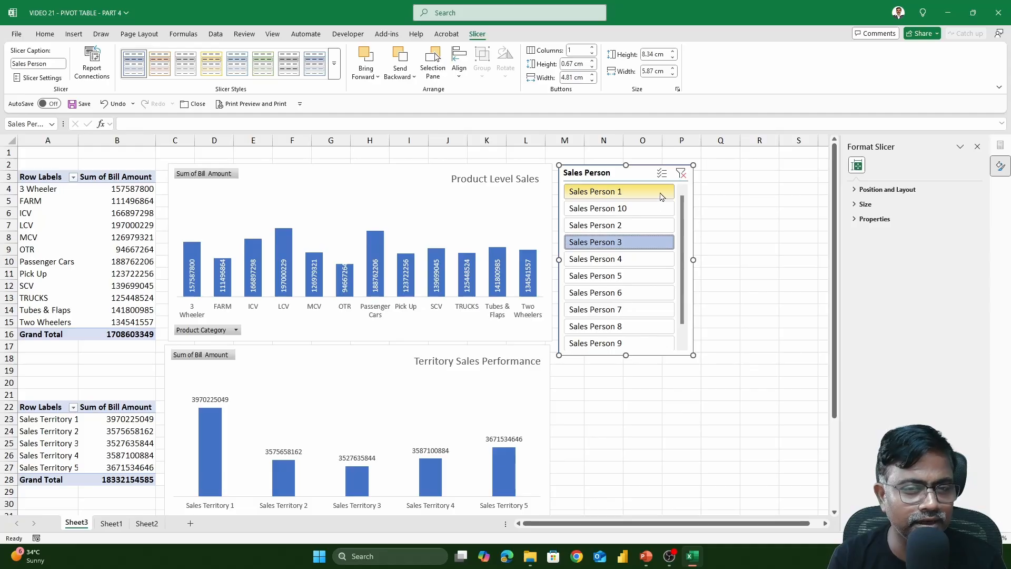
Connect the Sales Person slicer to PivotTable2 as well, so it filters both pivot tables and charts.
{"action": "right_click", "coordinate": [608, 173]}
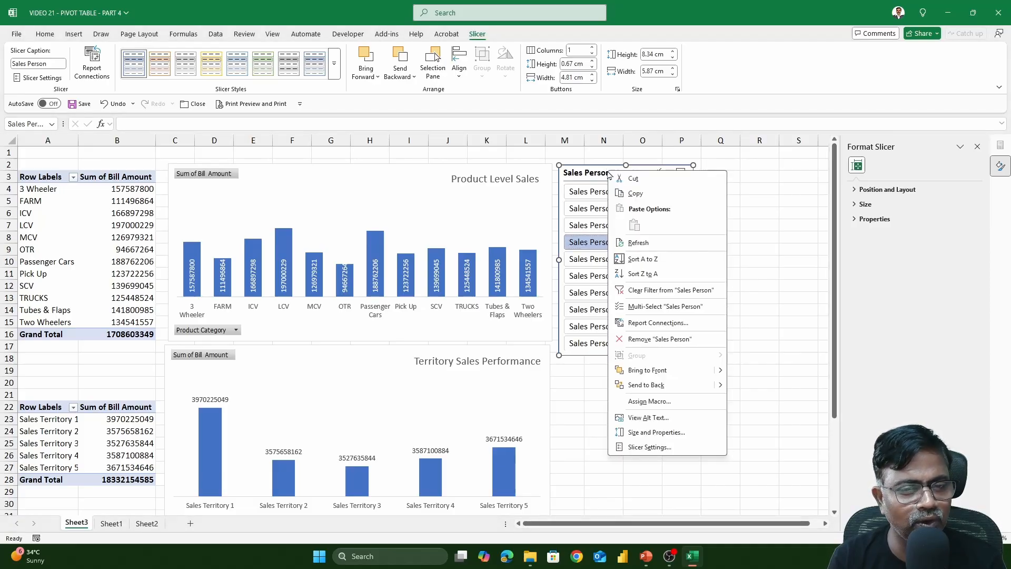
{"action": "left_click", "coordinate": [647, 323]}
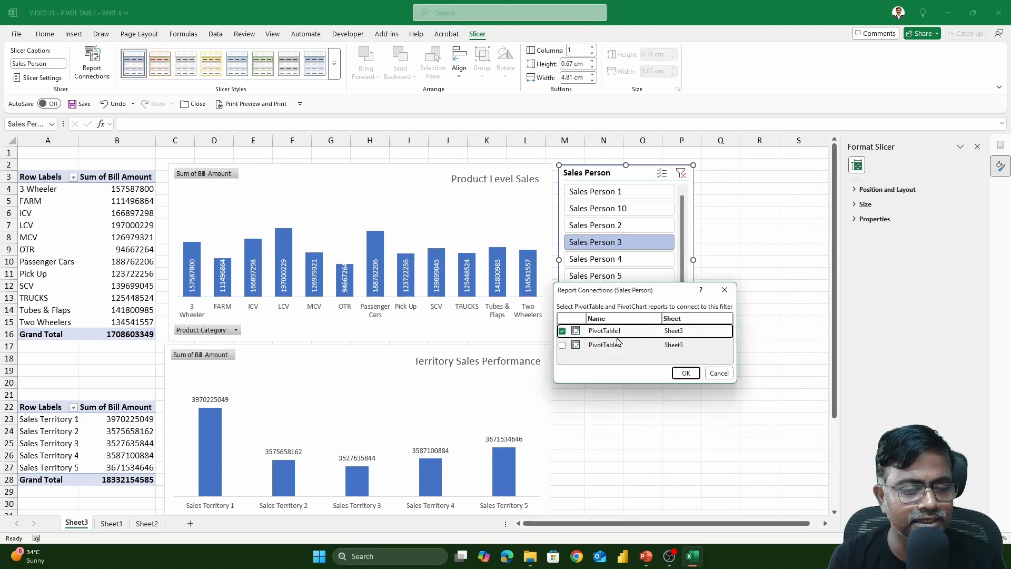
{"action": "left_click", "coordinate": [563, 345]}
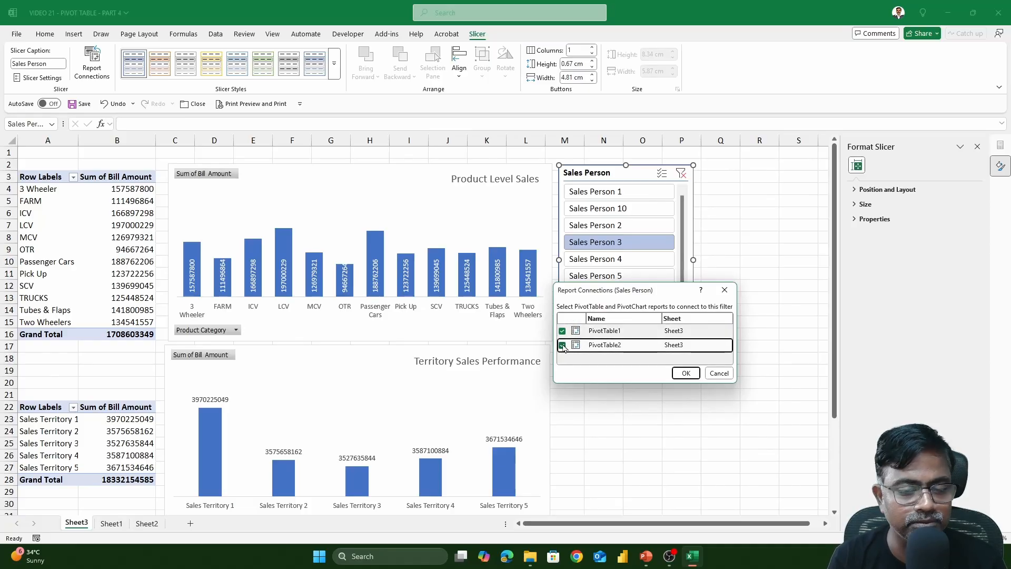
{"action": "left_click", "coordinate": [686, 373]}
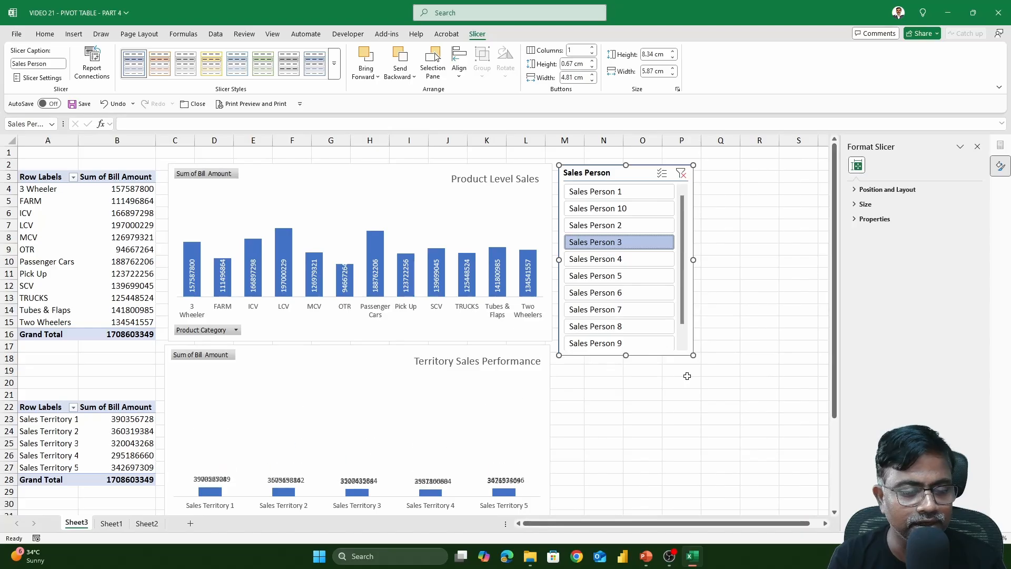
Filter both pivot tables by several sales persons in turn with the slicer, ending on Sales Person 1.
{"action": "left_click", "coordinate": [598, 297]}
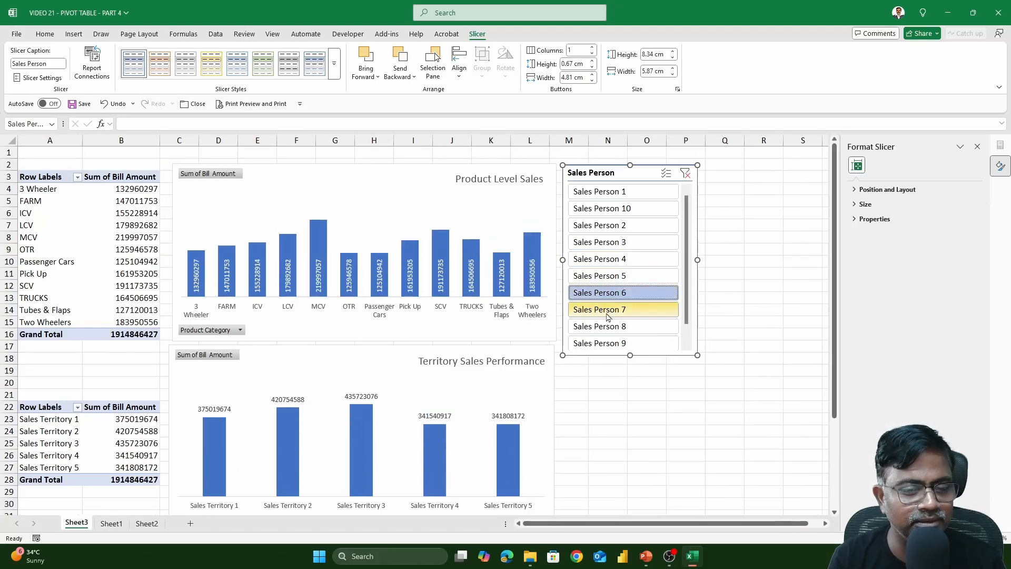
{"action": "left_click", "coordinate": [605, 309]}
{"action": "left_click", "coordinate": [603, 327]}
{"action": "left_click", "coordinate": [603, 276]}
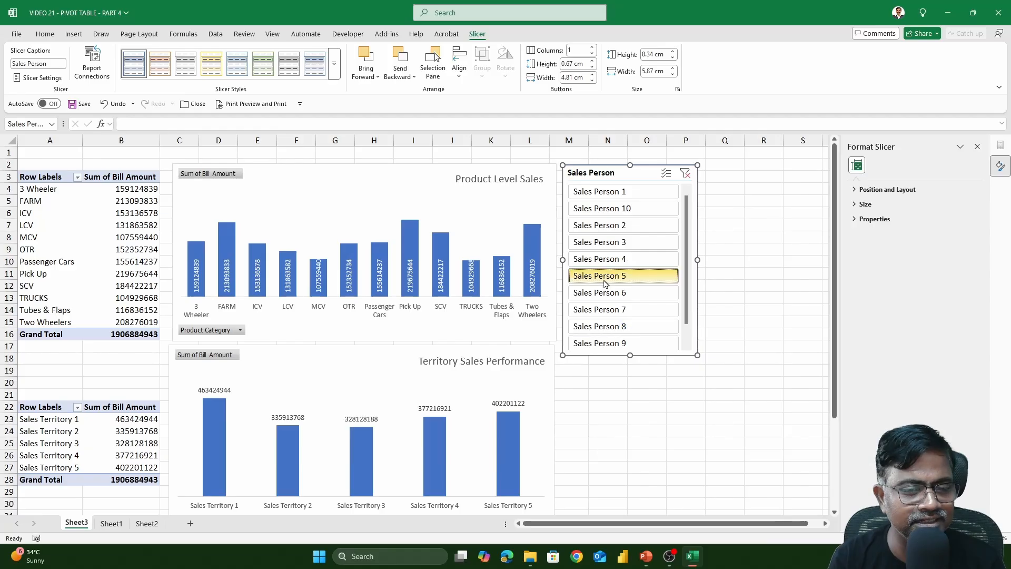
{"action": "left_click", "coordinate": [606, 258]}
{"action": "left_click", "coordinate": [611, 225]}
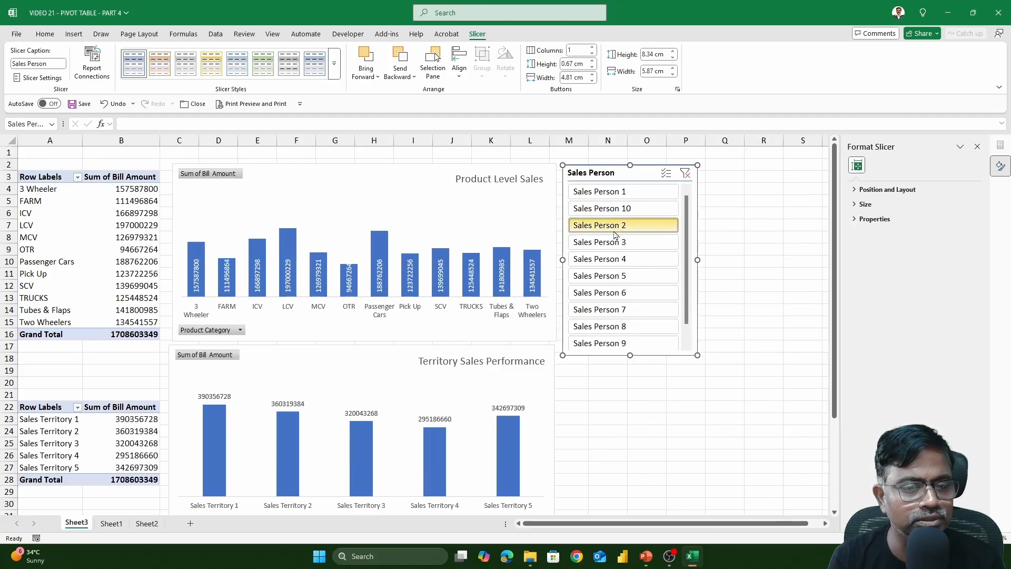
{"action": "left_click", "coordinate": [616, 208]}
{"action": "left_click", "coordinate": [622, 192]}
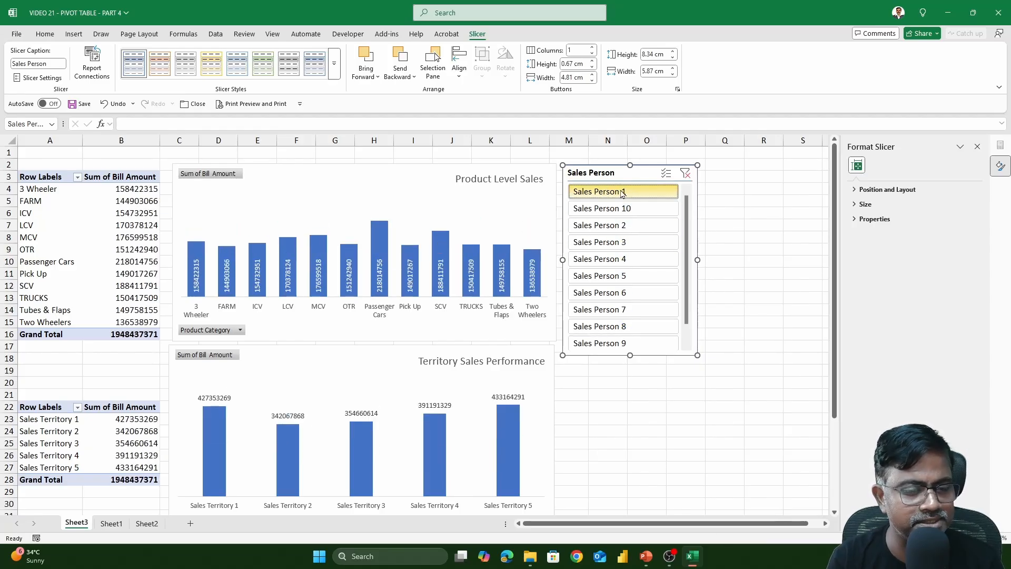
Set the label position of the Territory Sales Performance chart's data labels to Inside Base.
{"action": "left_click", "coordinate": [515, 396]}
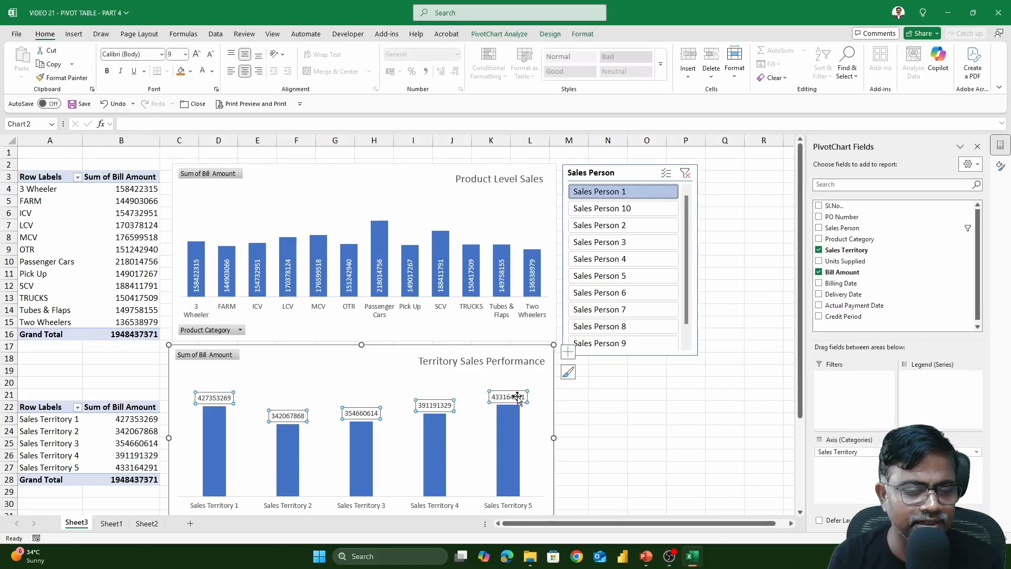
{"action": "right_click", "coordinate": [517, 396]}
{"action": "left_click", "coordinate": [593, 529]}
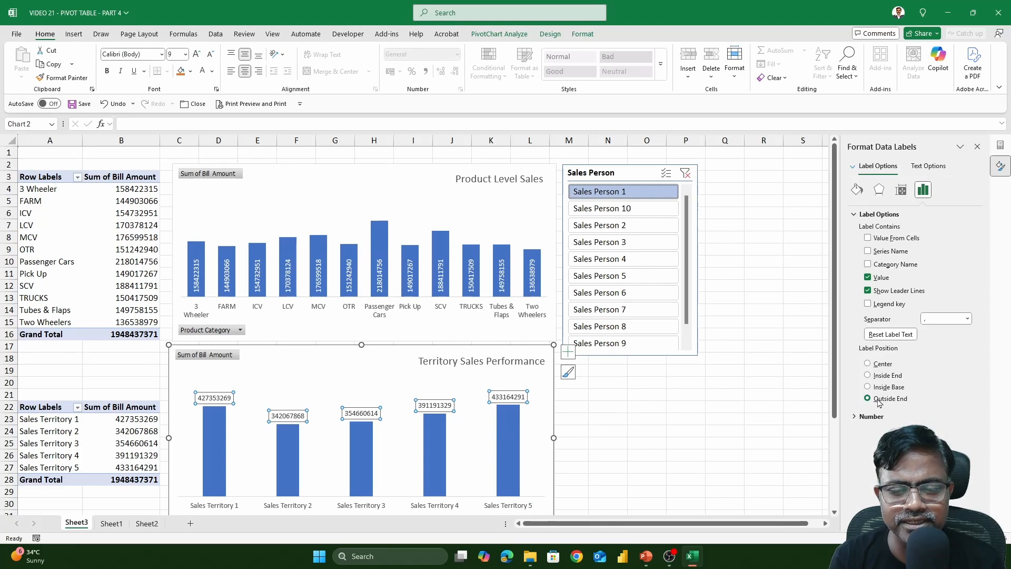
{"action": "left_click", "coordinate": [886, 377]}
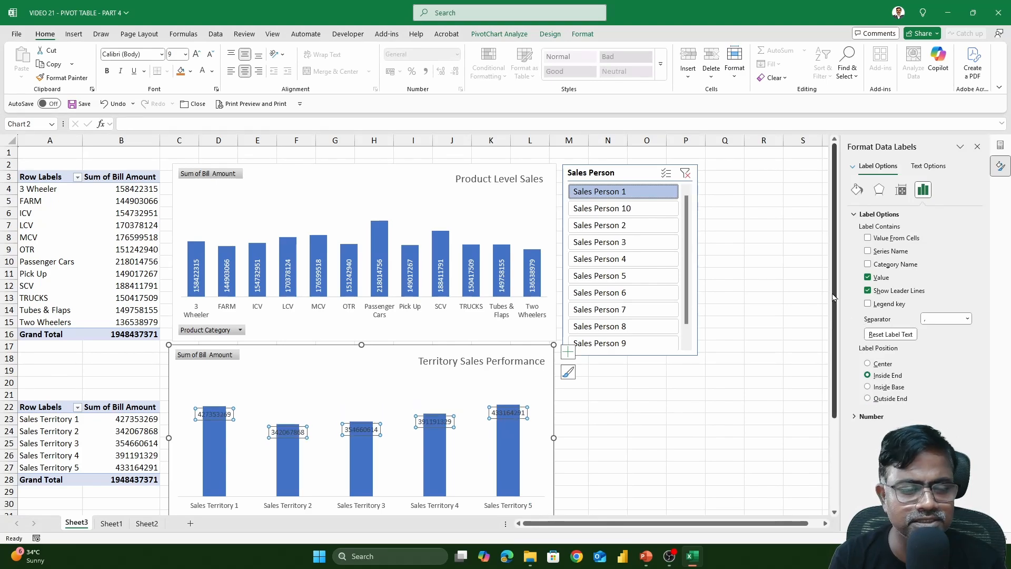
{"action": "left_click", "coordinate": [889, 389]}
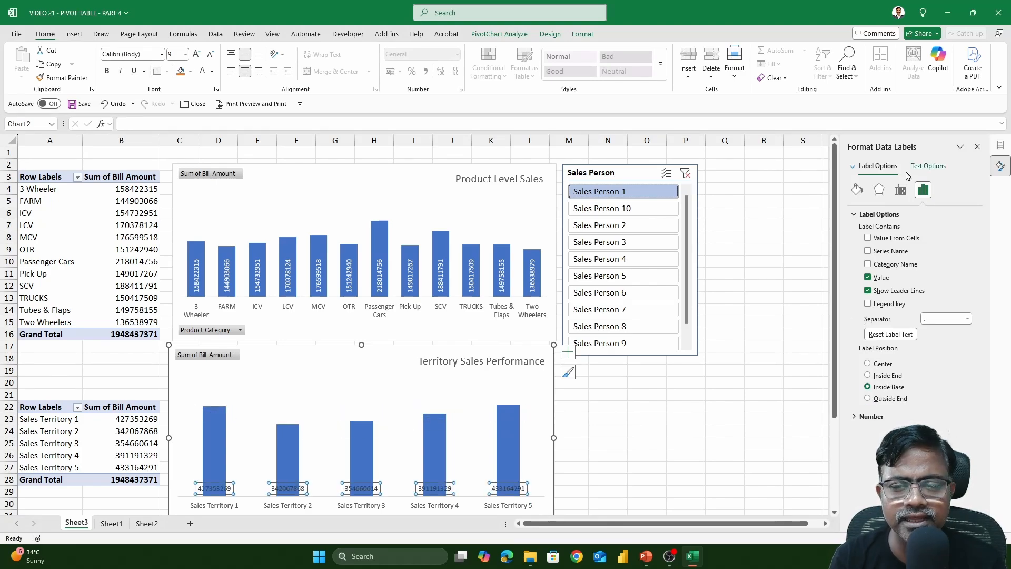
Set the text direction of the territory chart's data labels to Rotate all text 270° and deselect the chart.
{"action": "left_click", "coordinate": [901, 190]}
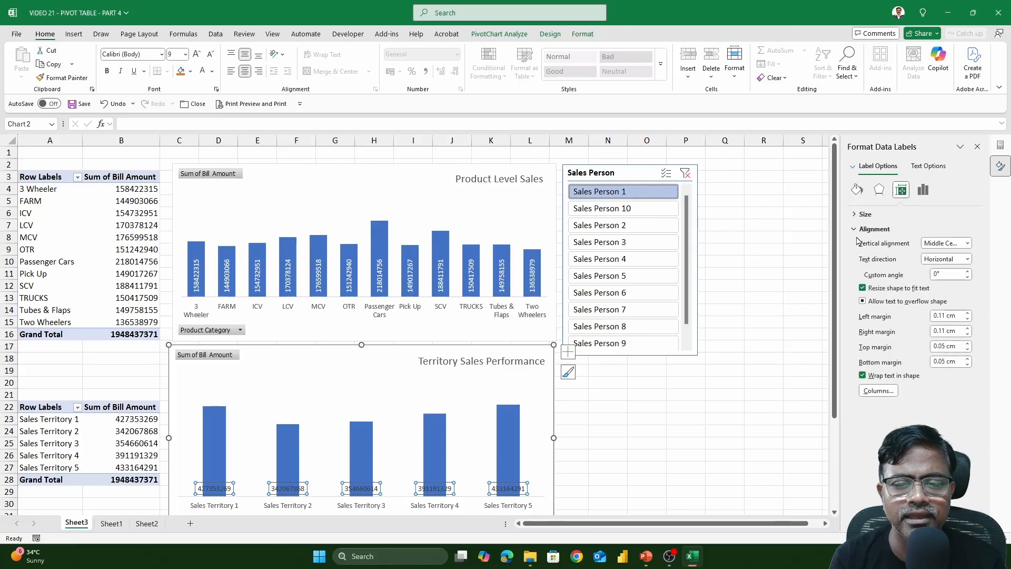
{"action": "left_click", "coordinate": [967, 259]}
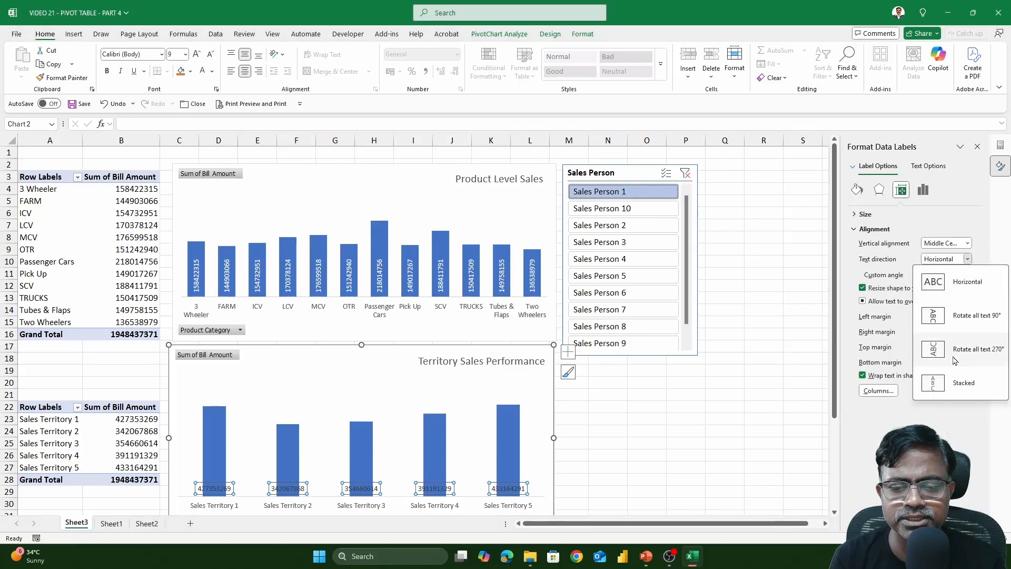
{"action": "left_click", "coordinate": [973, 350]}
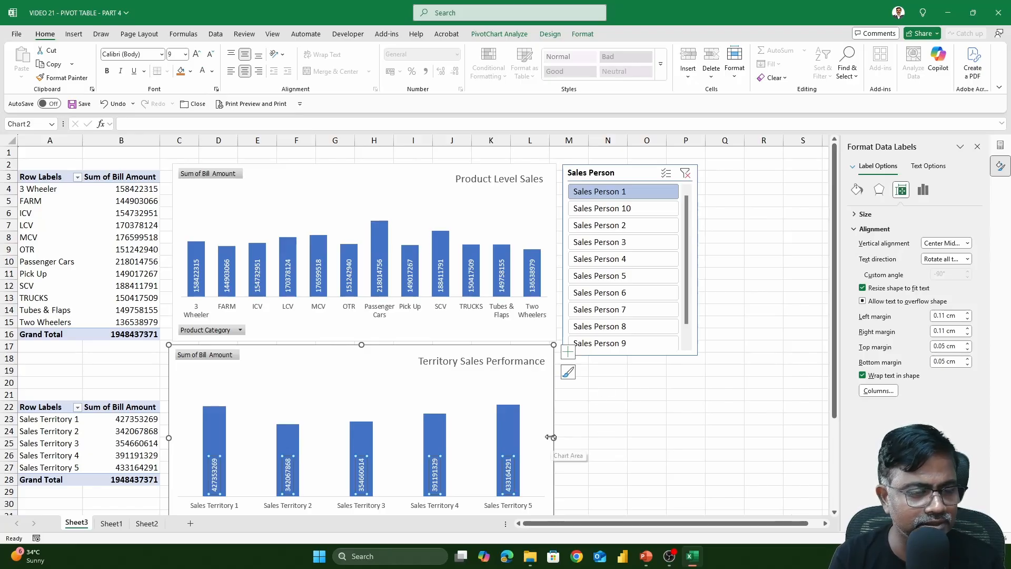
{"action": "left_click", "coordinate": [610, 406]}
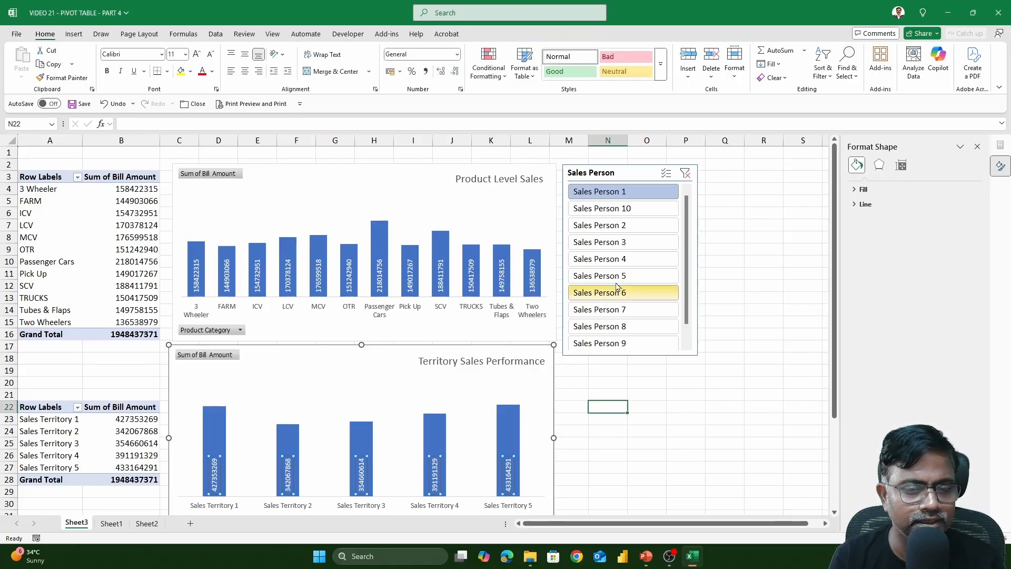
Check both charts by switching the slicer between Sales Person 5 and Sales Person 3, ending on Sales Person 2.
{"action": "left_click", "coordinate": [623, 276]}
{"action": "left_click", "coordinate": [623, 242]}
{"action": "left_click", "coordinate": [623, 276]}
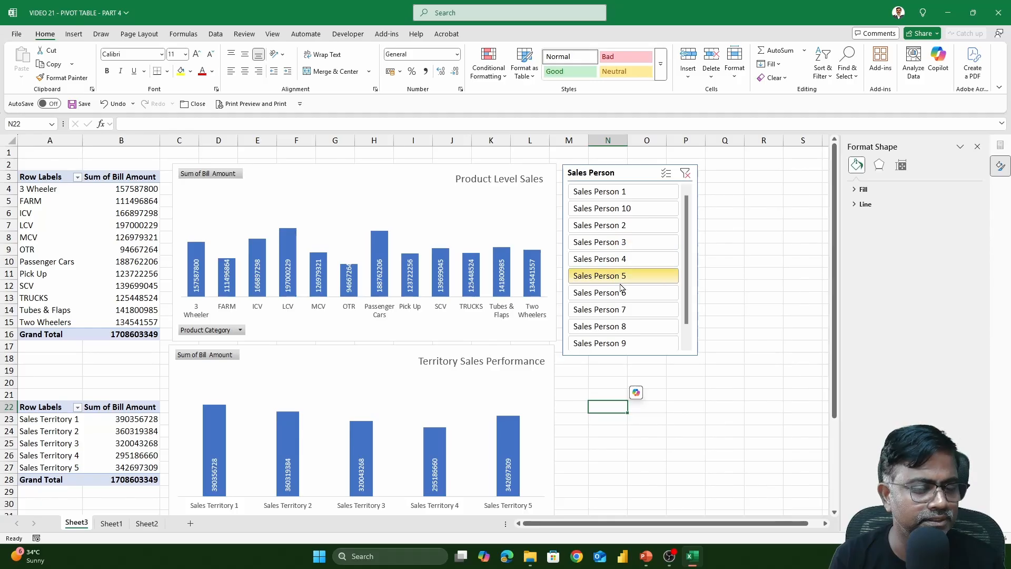
{"action": "left_click", "coordinate": [623, 242]}
{"action": "left_click", "coordinate": [642, 225]}
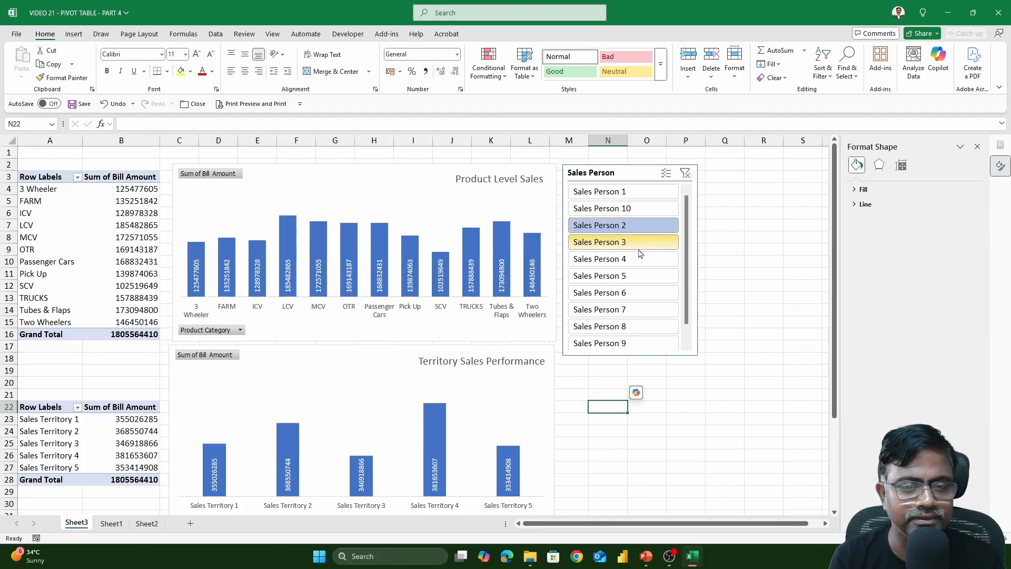
Clear the filter from the Sales Person slicer so that all sales persons are included.
{"action": "left_click", "coordinate": [685, 174]}
{"action": "left_click", "coordinate": [619, 230]}
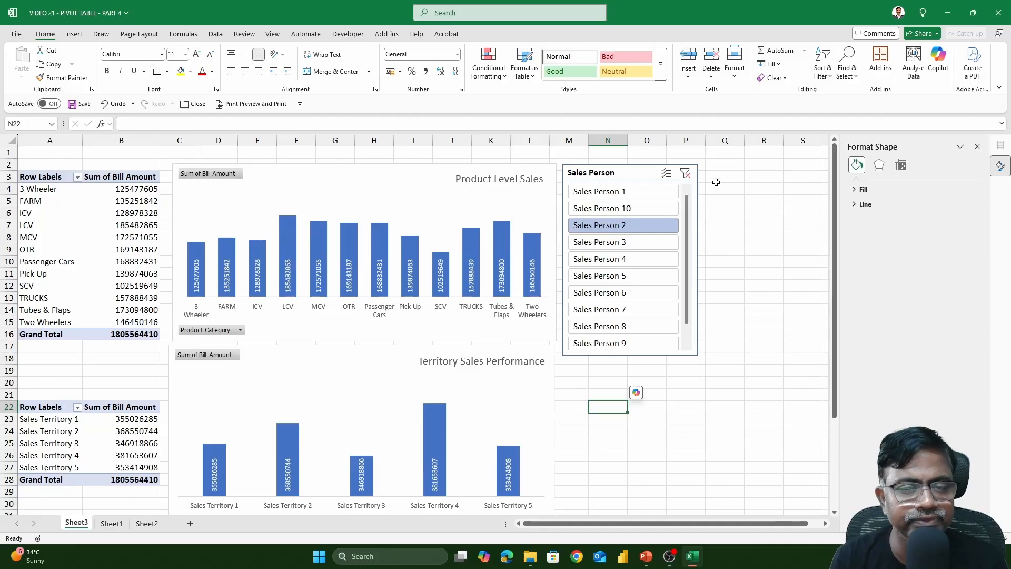
{"action": "left_click", "coordinate": [686, 176]}
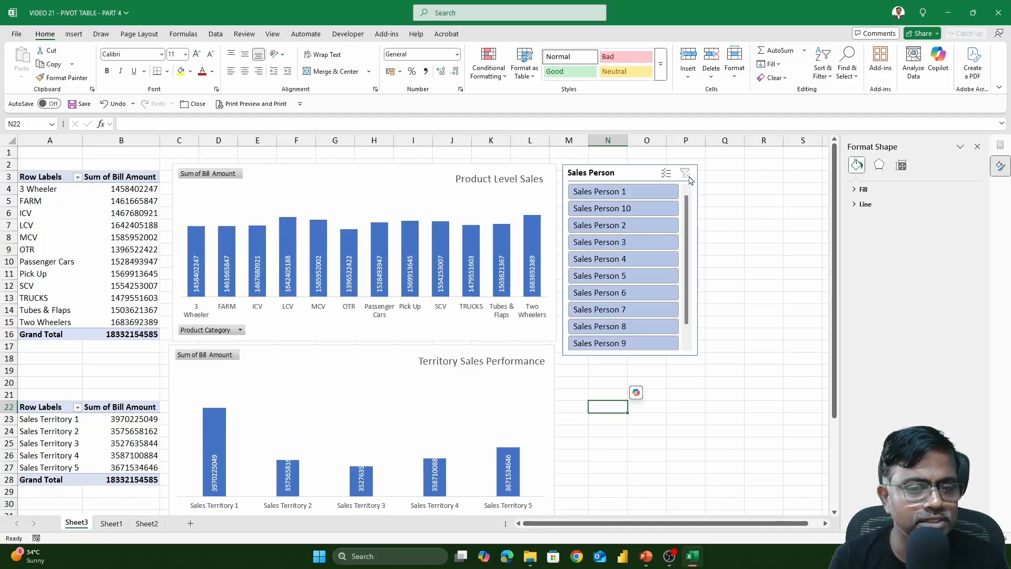
Insert a Billing Date timeline from the product category pivot table and place it just below the Sales Person slicer.
{"action": "left_click", "coordinate": [122, 235]}
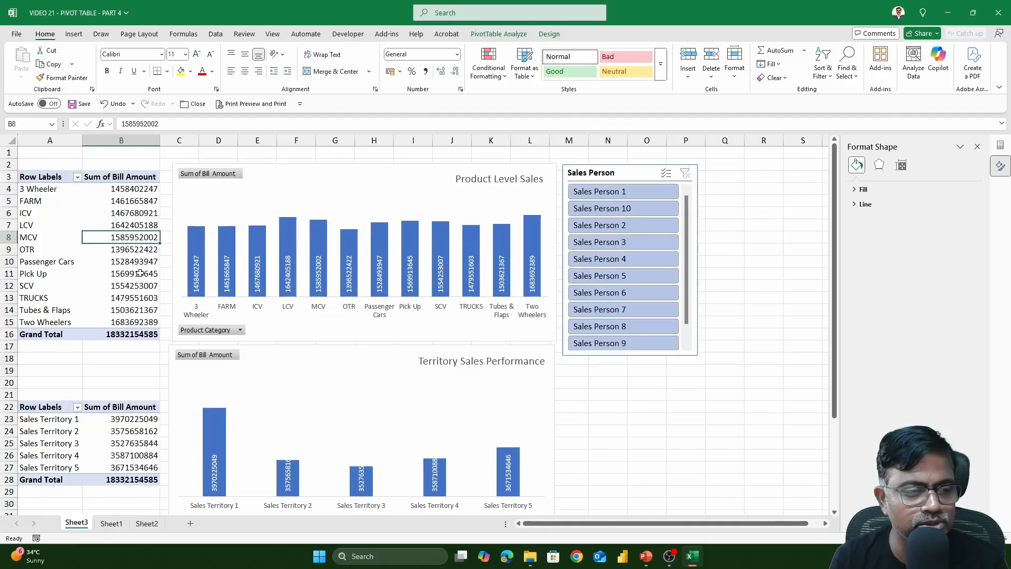
{"action": "left_click", "coordinate": [121, 204]}
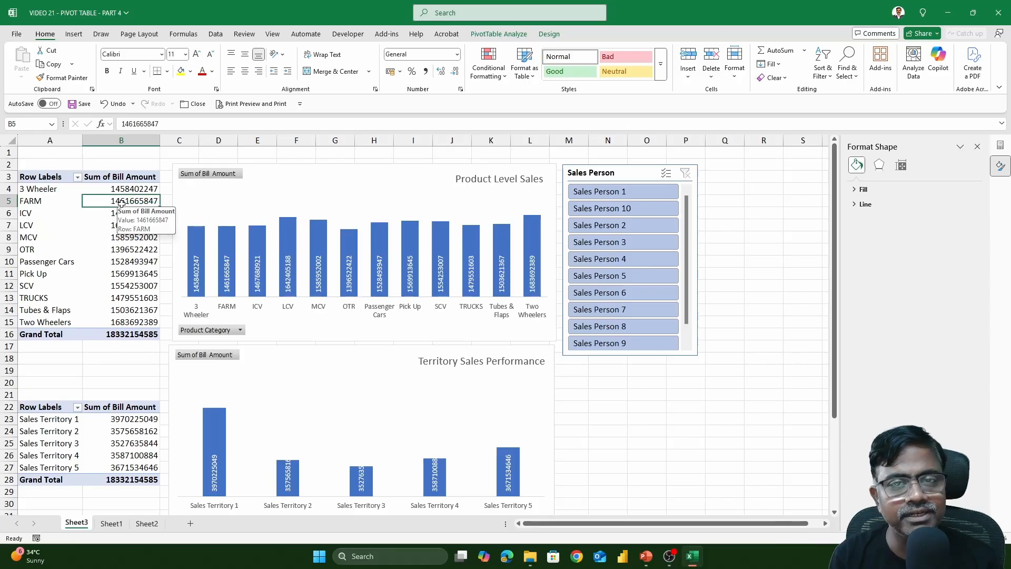
{"action": "left_click", "coordinate": [495, 35]}
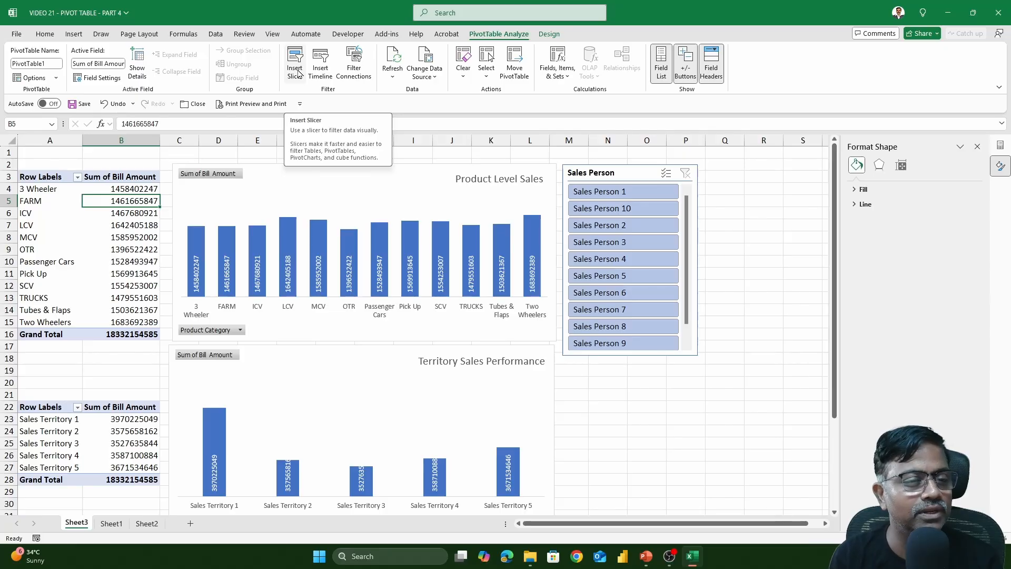
{"action": "left_click", "coordinate": [320, 66]}
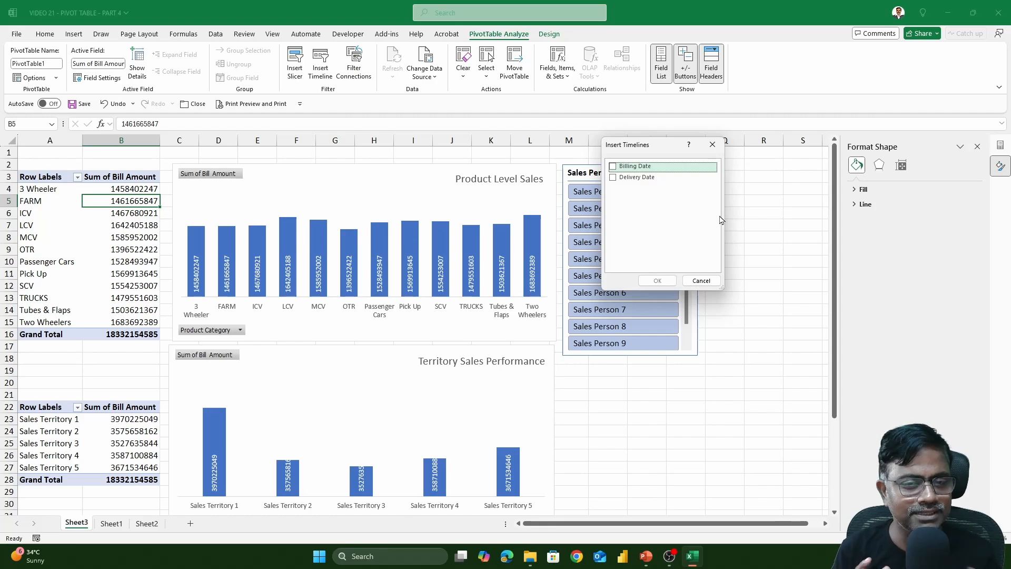
{"action": "left_click", "coordinate": [613, 166]}
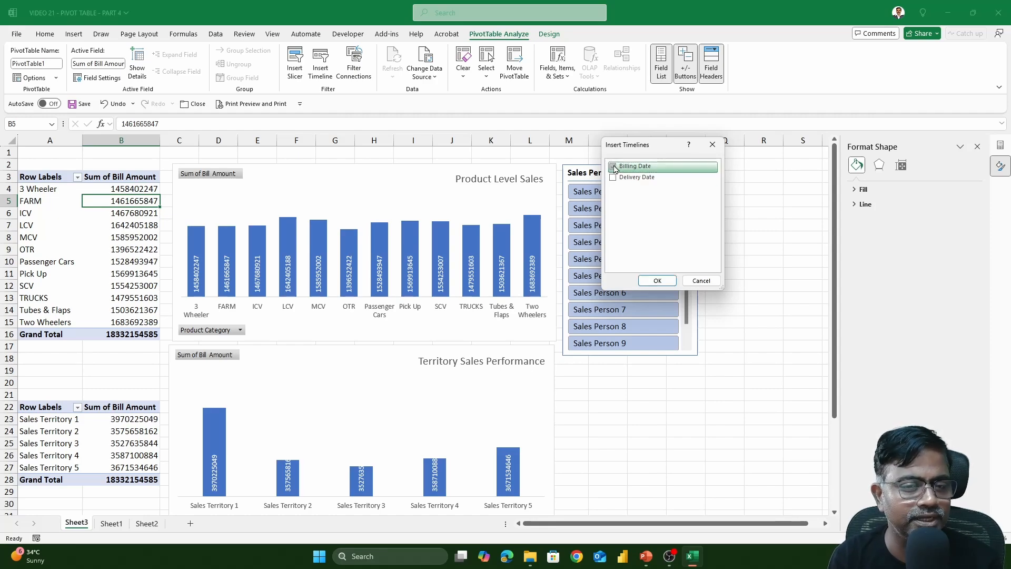
{"action": "left_click", "coordinate": [651, 280]}
{"action": "left_click_drag", "start_coordinate": [458, 301], "coordinate": [694, 371]}
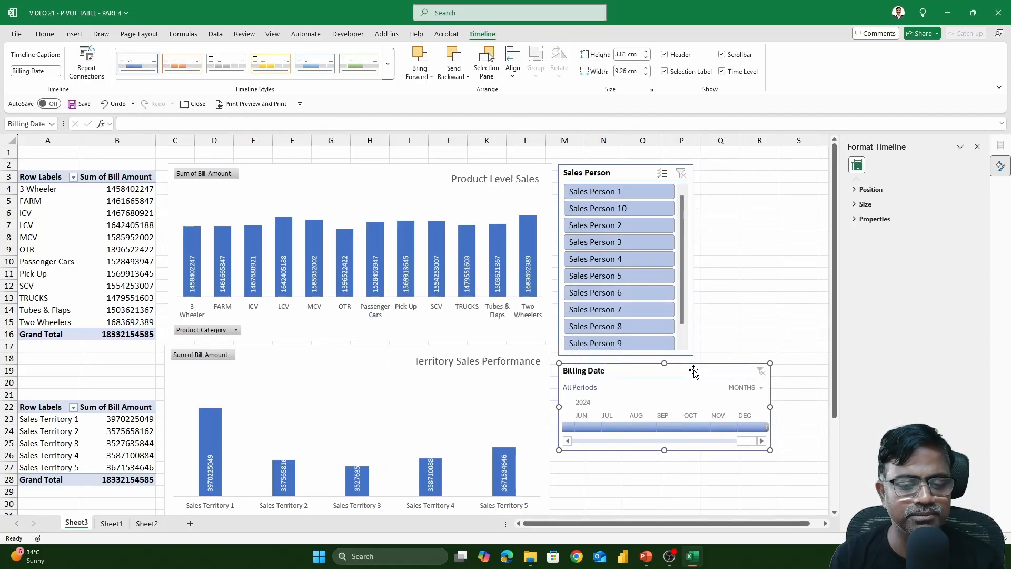
Switch the Billing Date timeline to years and filter the product pivot table by several years in turn, ending on 2021.
{"action": "left_click", "coordinate": [736, 391]}
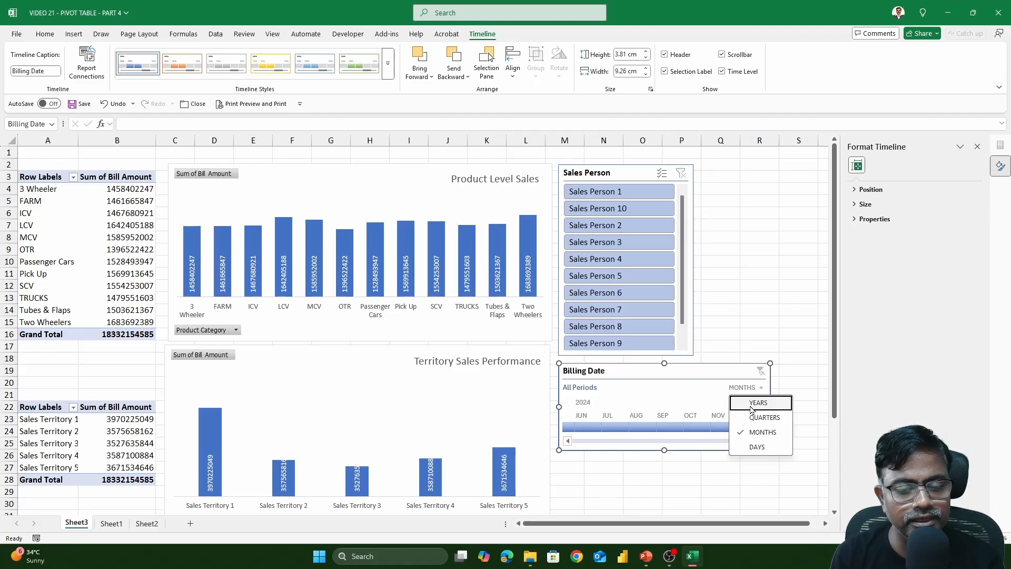
{"action": "left_click", "coordinate": [758, 403]}
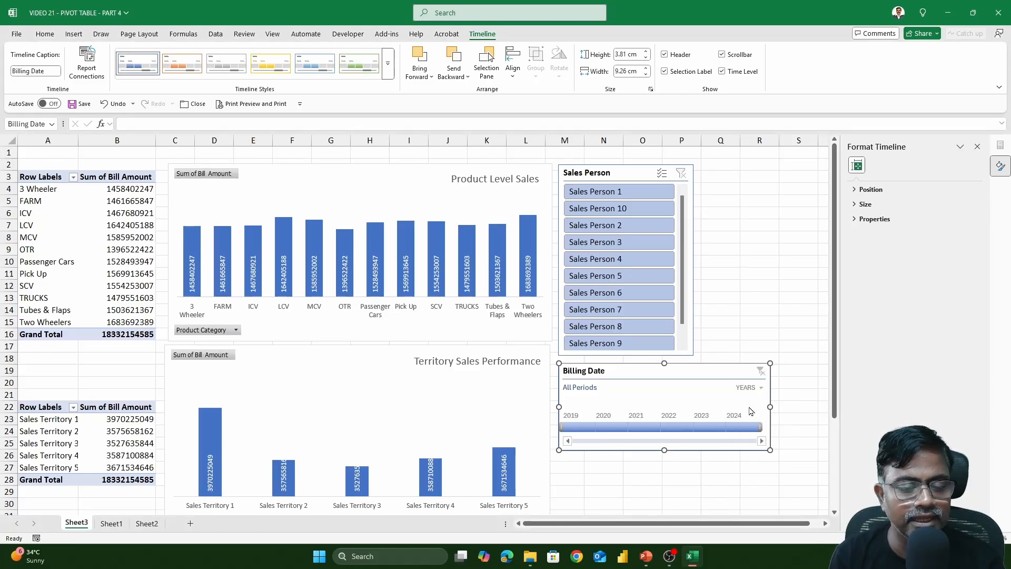
{"action": "left_click", "coordinate": [606, 428]}
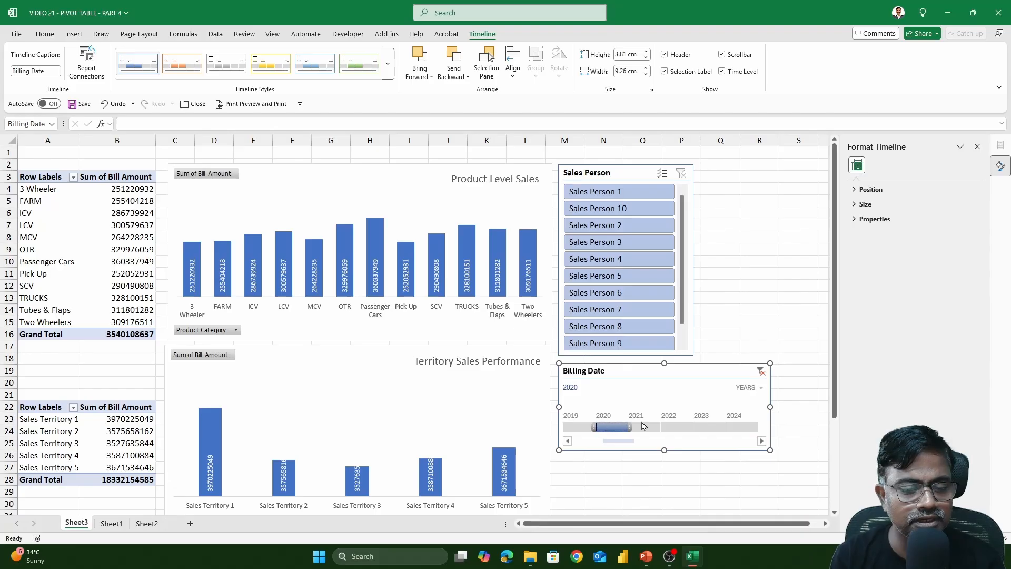
{"action": "left_click", "coordinate": [642, 427]}
{"action": "left_click", "coordinate": [617, 427]}
{"action": "left_click", "coordinate": [680, 431]}
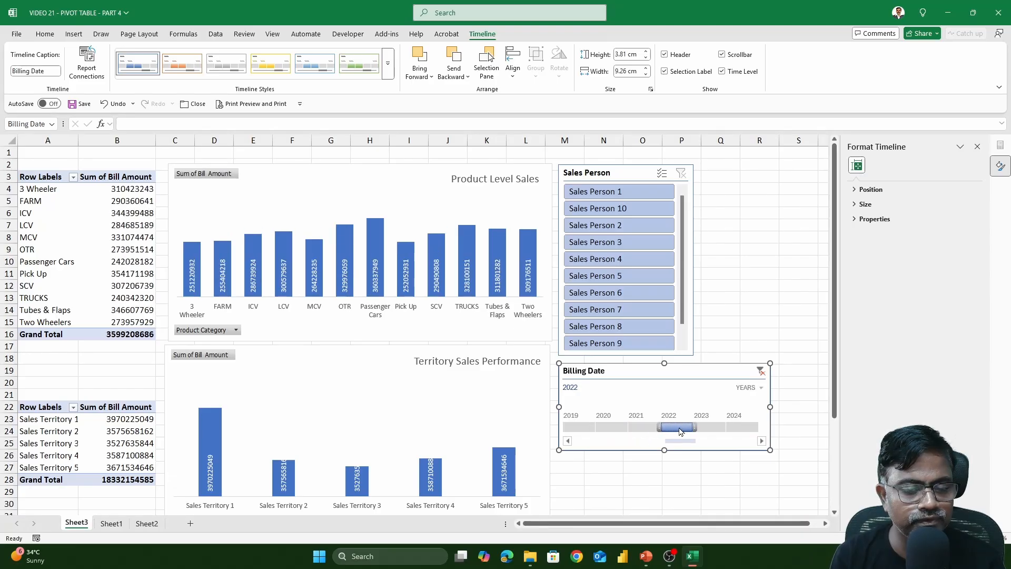
{"action": "left_click", "coordinate": [708, 427]}
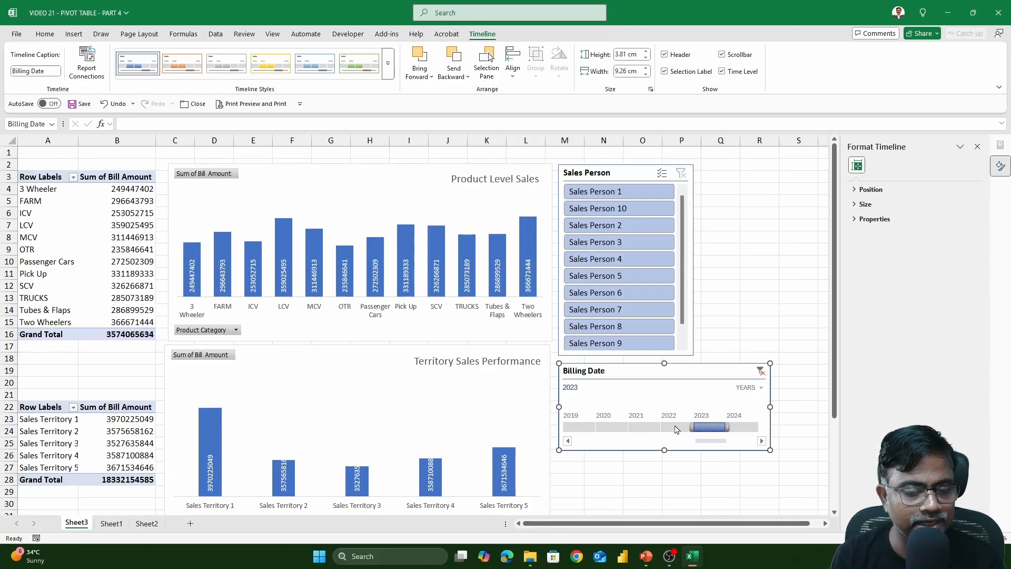
{"action": "left_click", "coordinate": [676, 428]}
{"action": "left_click", "coordinate": [647, 427]}
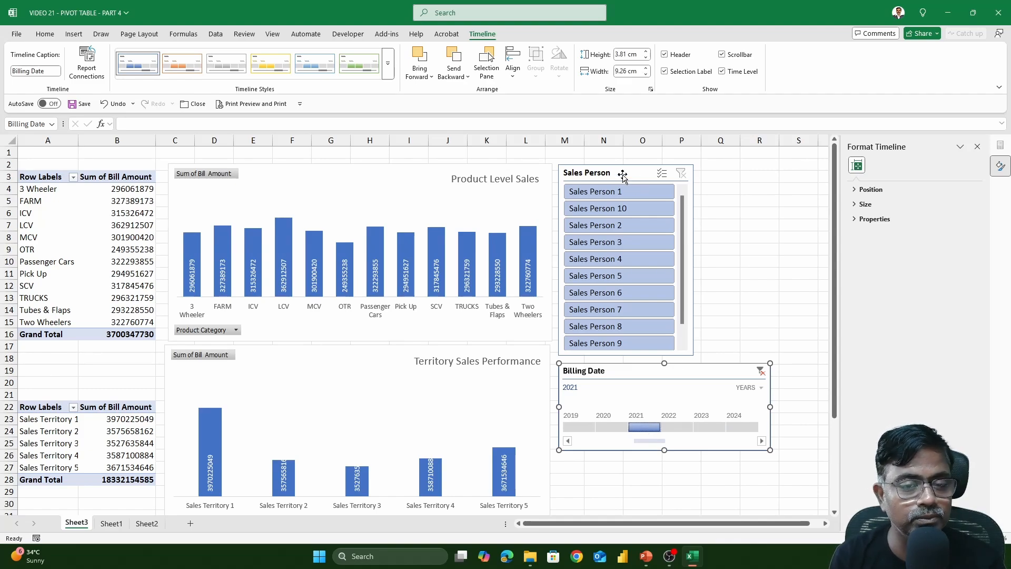
Connect the Billing Date timeline to PivotTable2 as well, so it filters both pivot tables.
{"action": "right_click", "coordinate": [672, 373]}
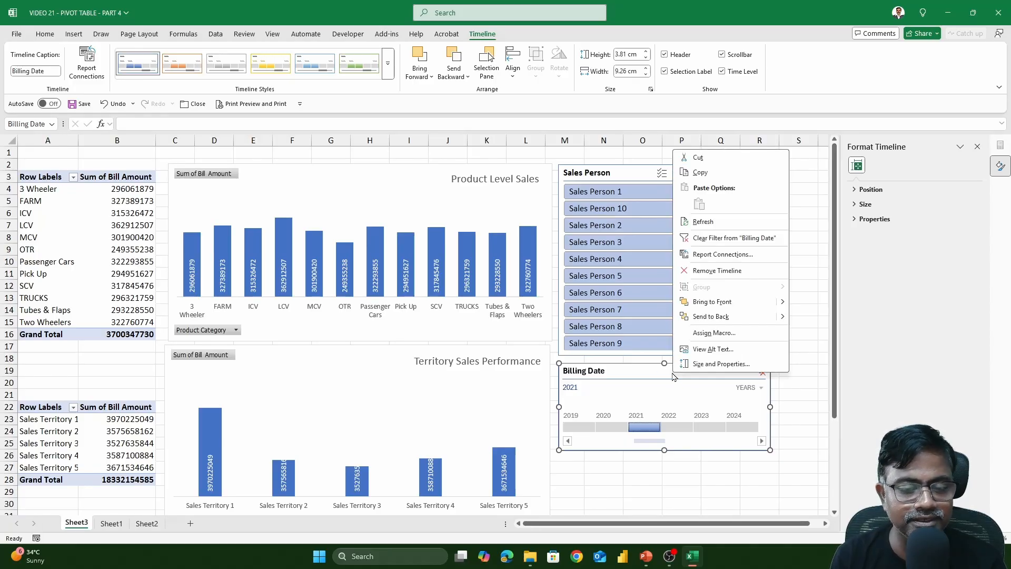
{"action": "left_click", "coordinate": [729, 255]}
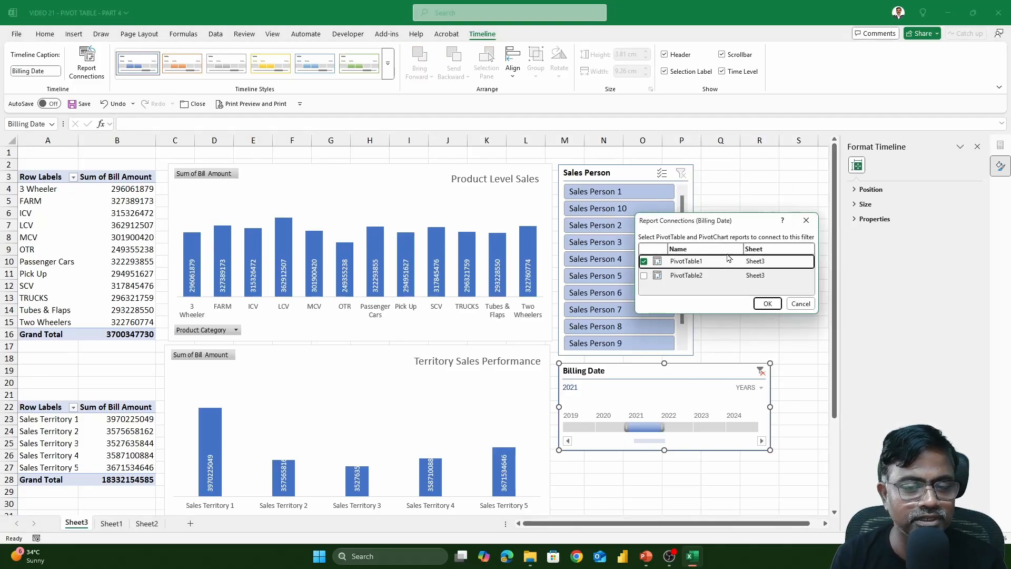
{"action": "left_click", "coordinate": [644, 275]}
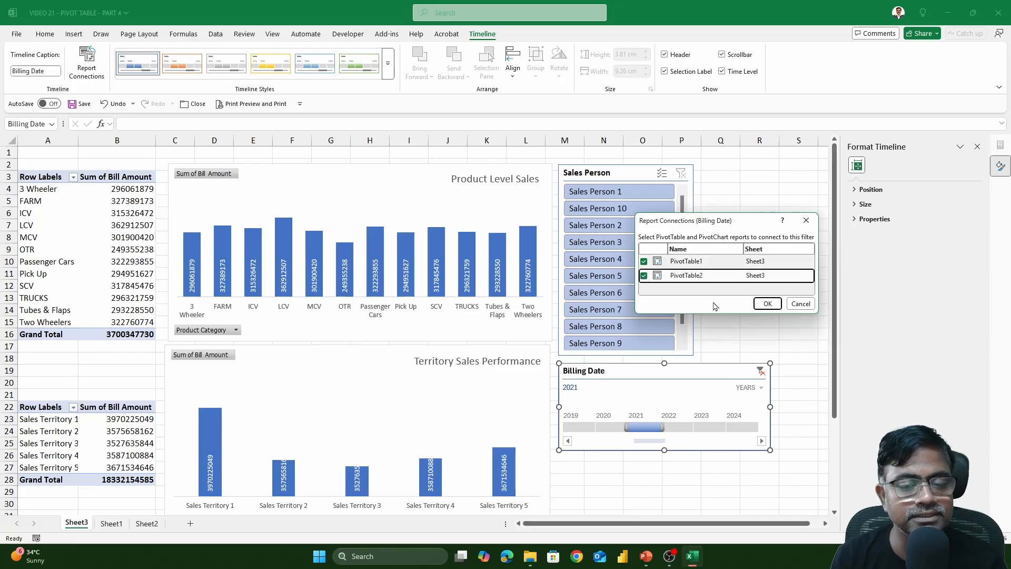
{"action": "left_click", "coordinate": [758, 305]}
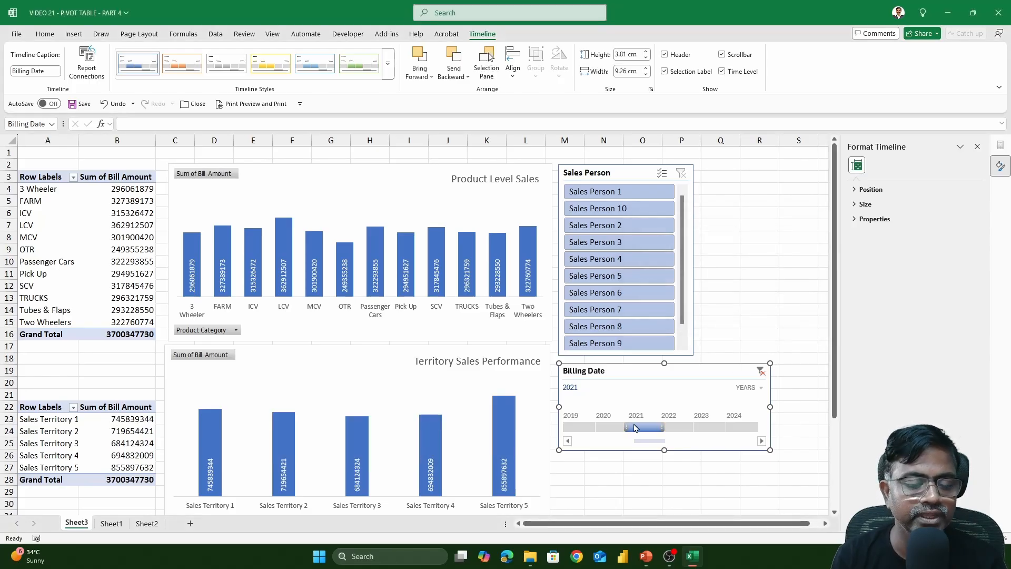
Check that both charts follow the Billing Date timeline by filtering to 2019 and 2020, ending on 2020.
{"action": "left_click", "coordinate": [617, 427]}
{"action": "left_click", "coordinate": [580, 426]}
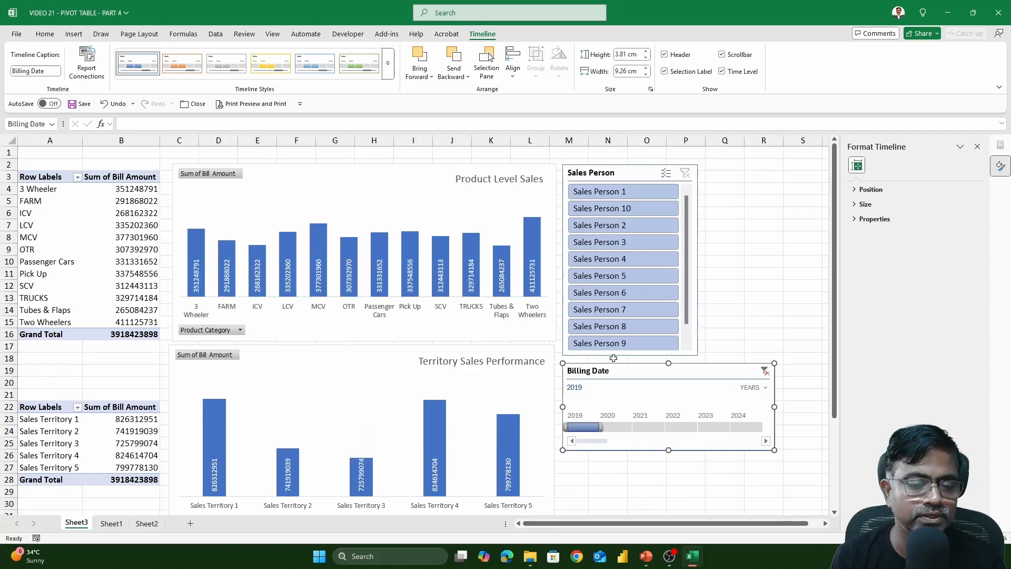
{"action": "left_click", "coordinate": [618, 427]}
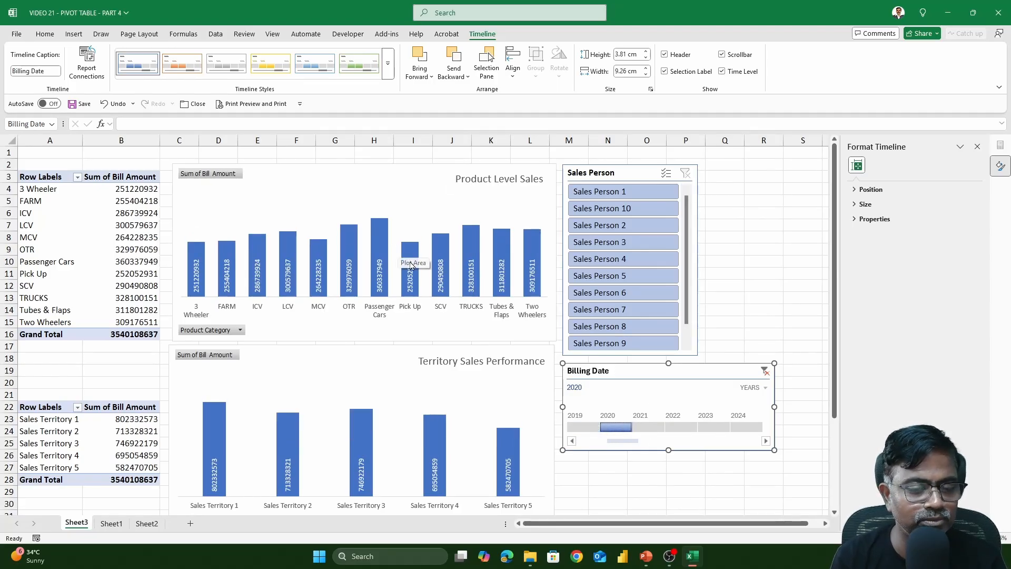
Check both charts for 2020 by switching the slicer through several sales persons, starting with Sales Person 2 and ending on Sales Person 1.
{"action": "left_click", "coordinate": [627, 225]}
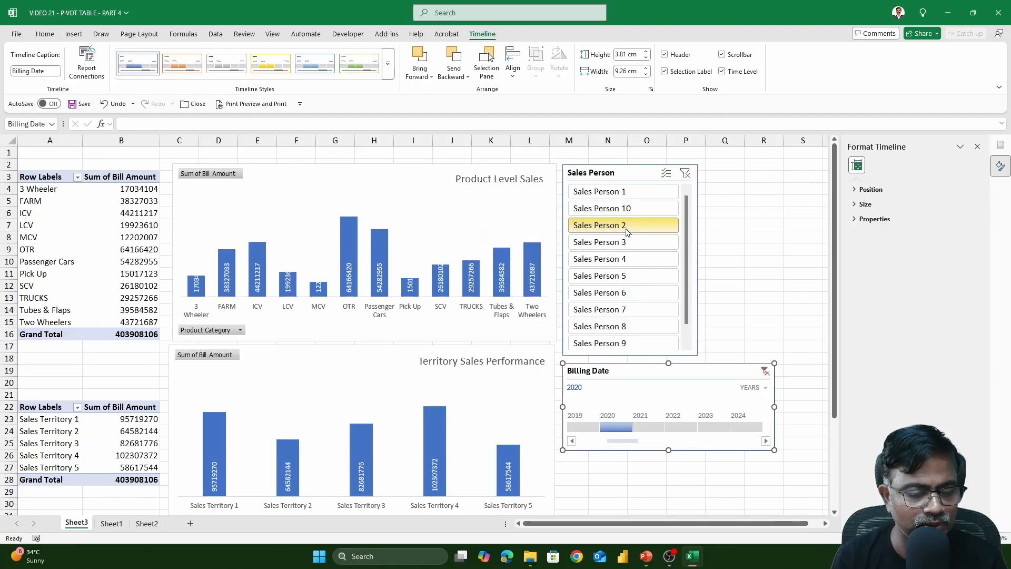
{"action": "left_click", "coordinate": [629, 261]}
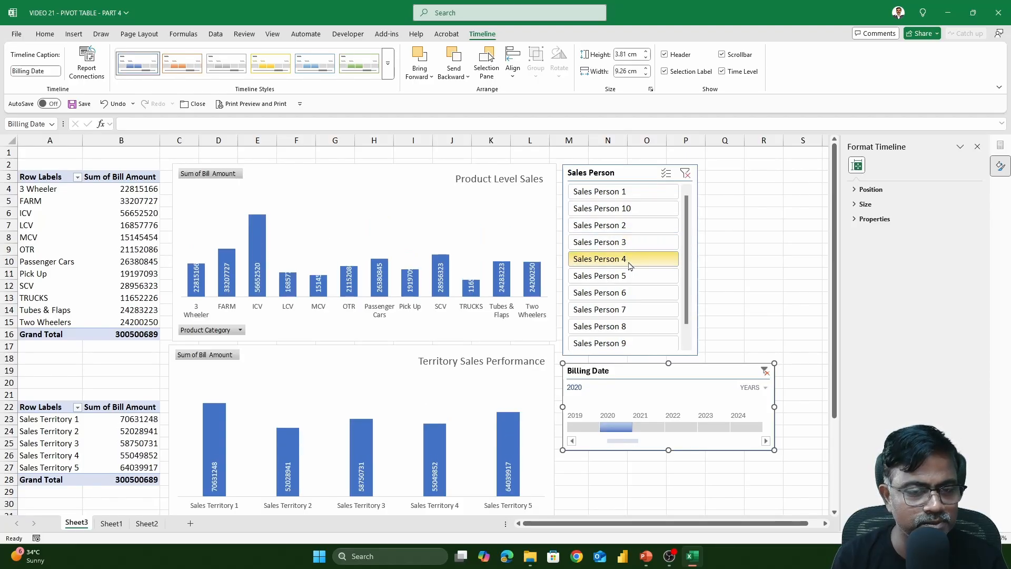
{"action": "left_click", "coordinate": [628, 242]}
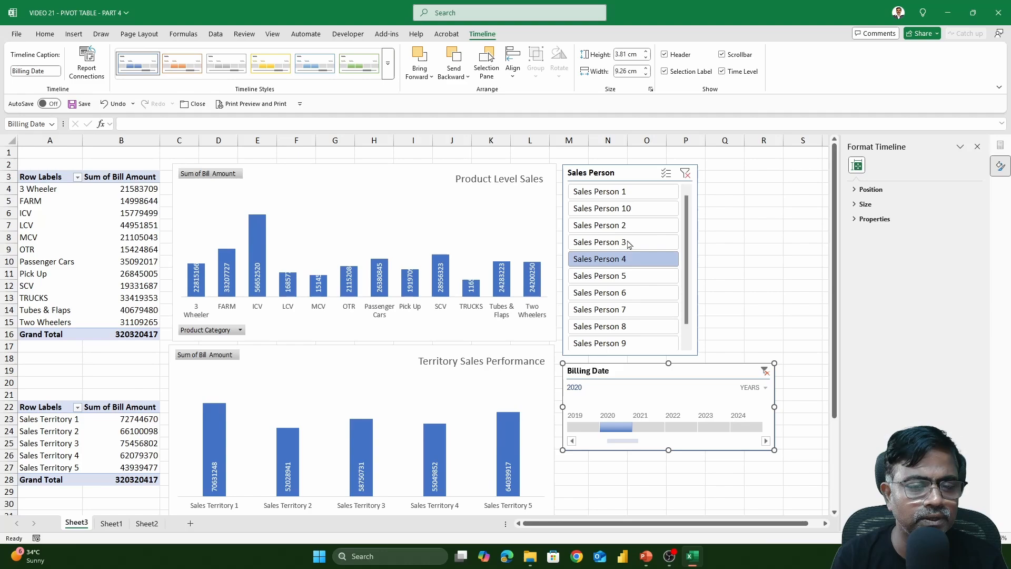
{"action": "left_click", "coordinate": [629, 293]}
{"action": "left_click", "coordinate": [630, 312]}
{"action": "left_click", "coordinate": [630, 274]}
{"action": "left_click", "coordinate": [639, 258]}
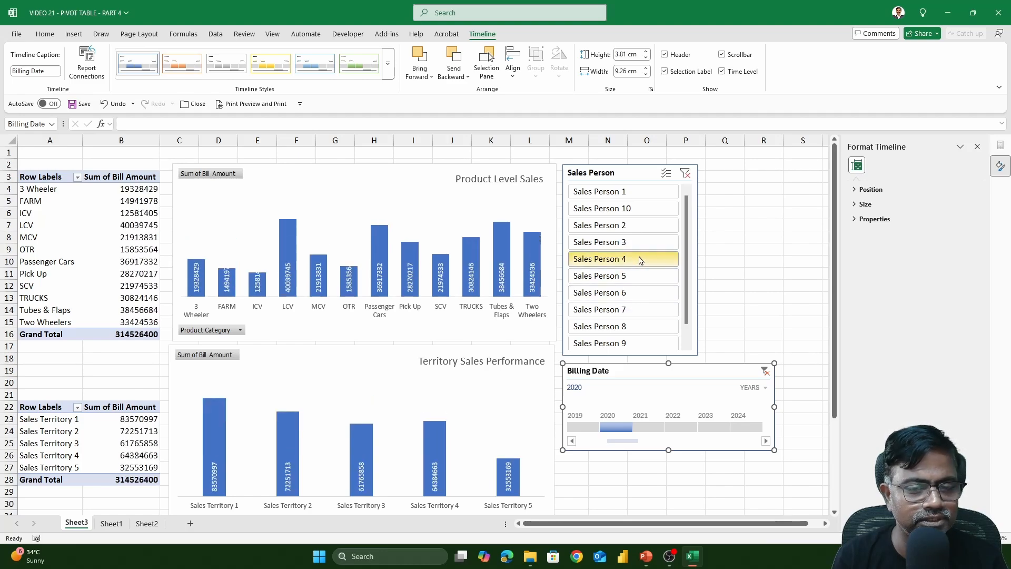
{"action": "left_click", "coordinate": [642, 194]}
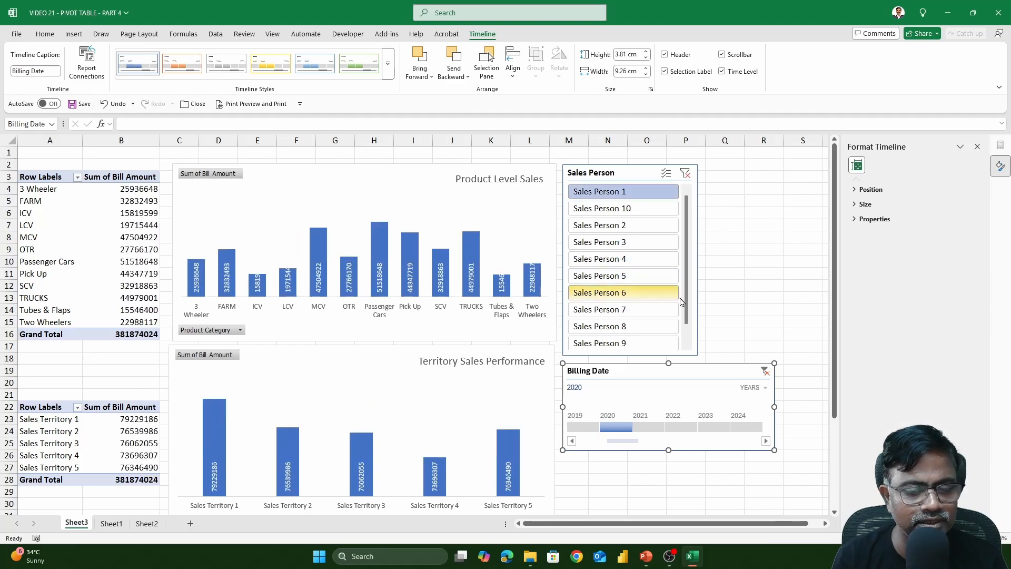
Filter the timeline to 2024 and then 2023, and compare Sales Person 3 and Sales Person 7 in both charts.
{"action": "left_click", "coordinate": [745, 427]}
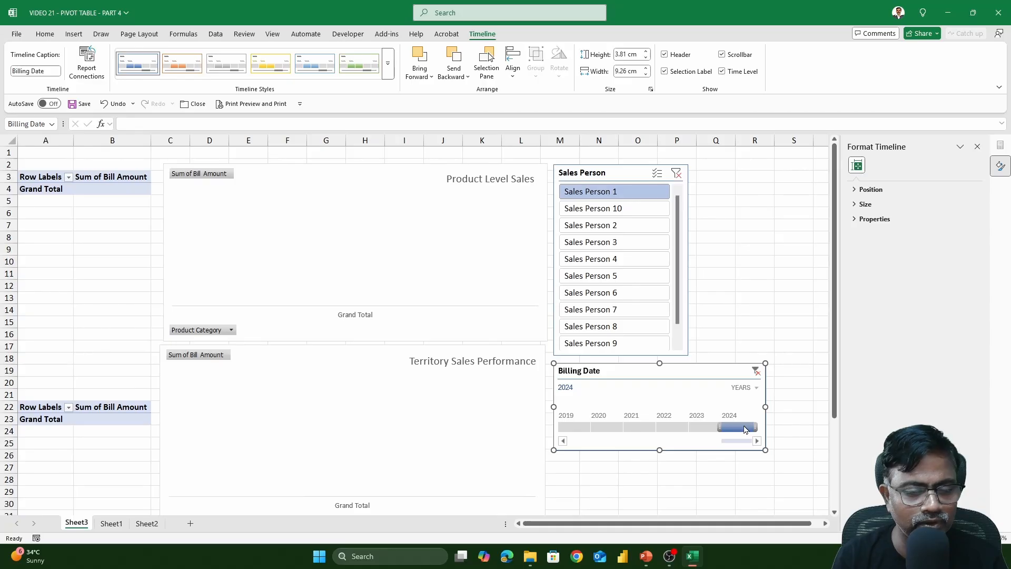
{"action": "left_click", "coordinate": [706, 427]}
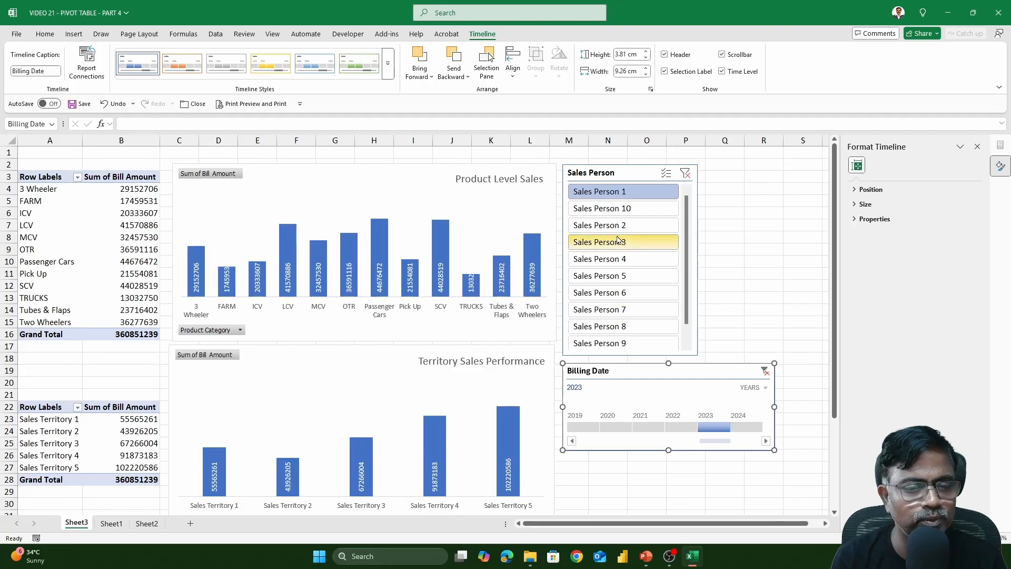
{"action": "left_click", "coordinate": [637, 246]}
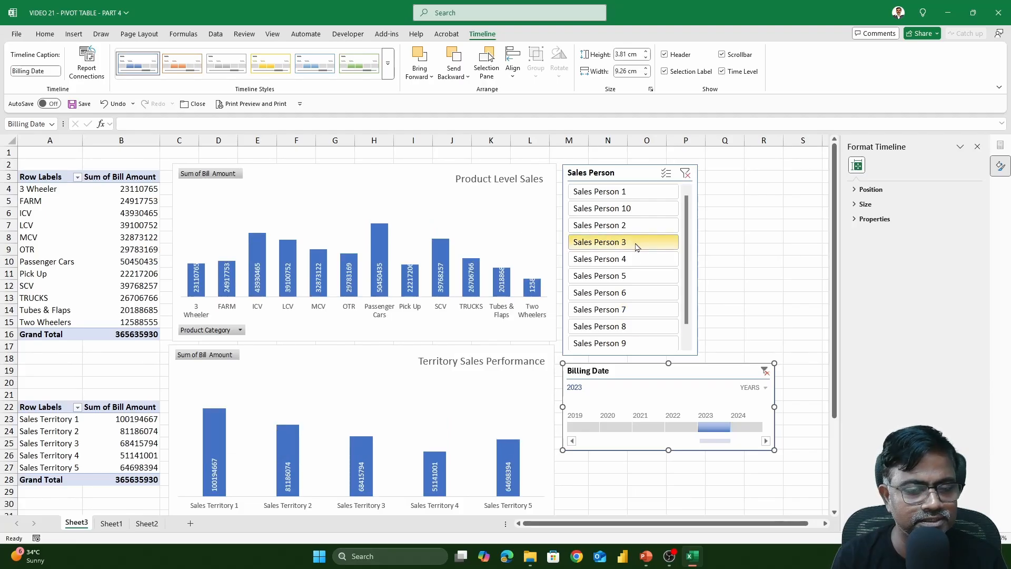
{"action": "left_click", "coordinate": [634, 313]}
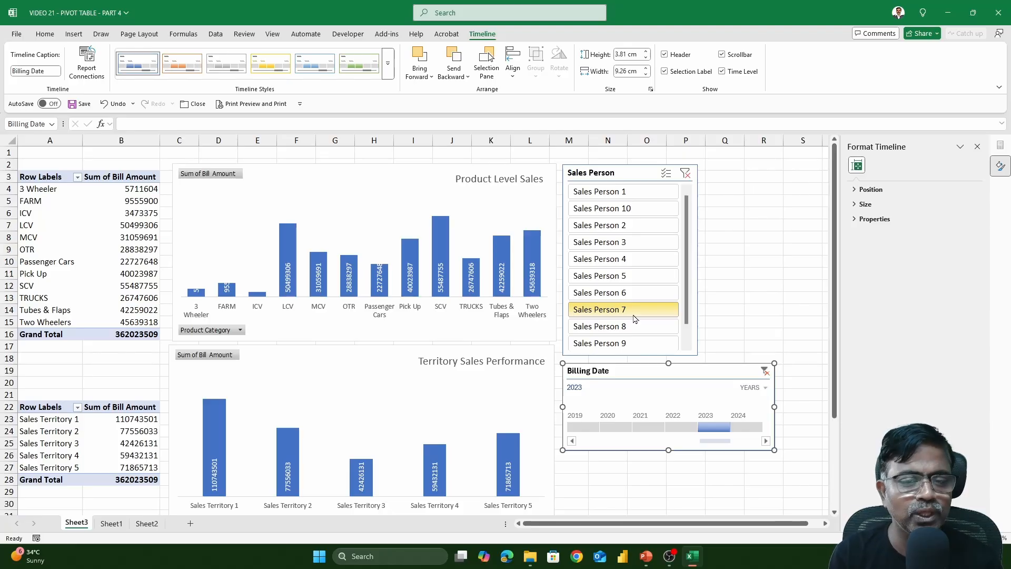
Clear the filters from the Sales Person slicer and the Billing Date timeline.
{"action": "left_click", "coordinate": [685, 173]}
{"action": "left_click", "coordinate": [764, 372]}
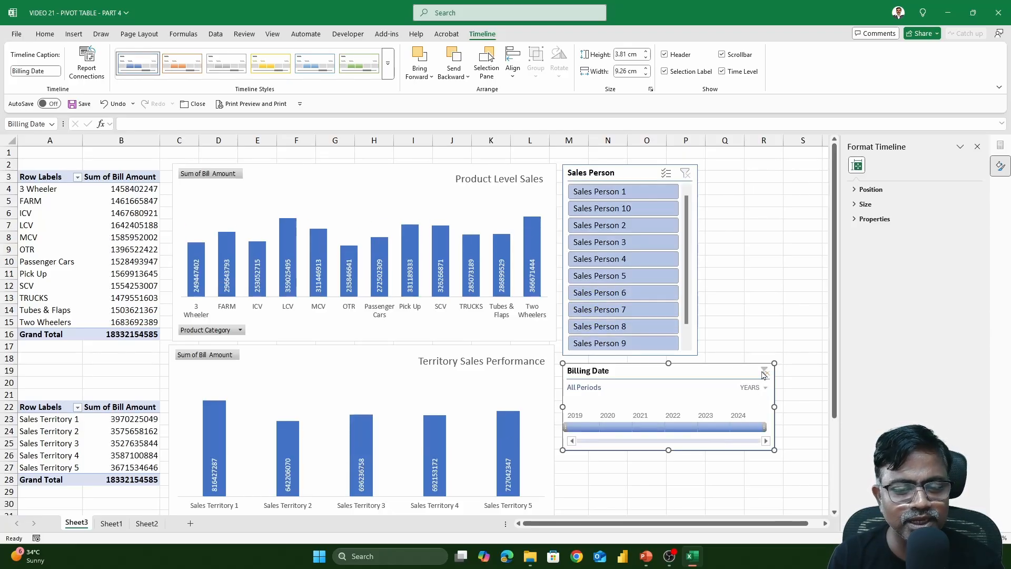
{"action": "left_click", "coordinate": [754, 285]}
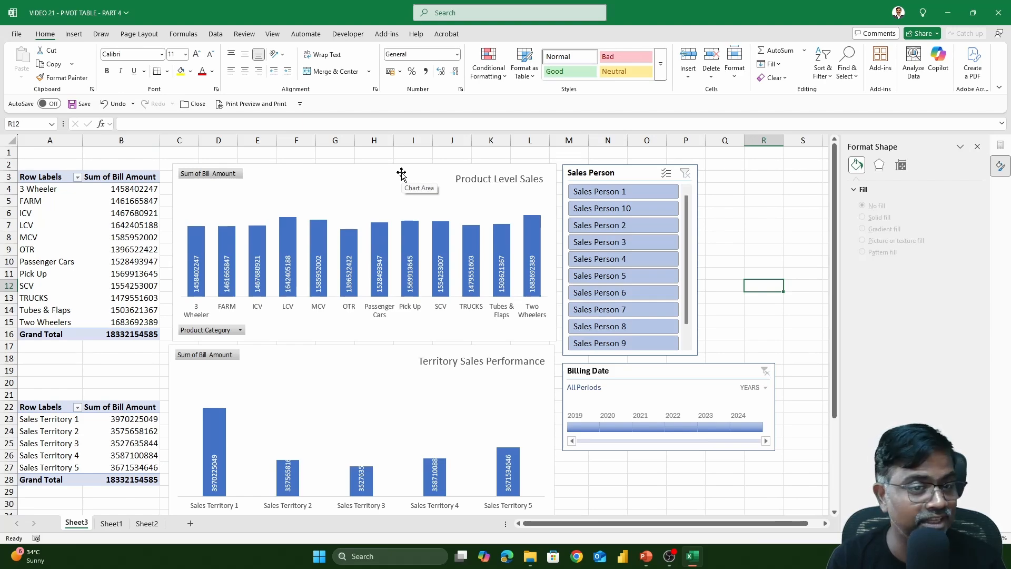
Select both charts, the Sales Person slicer and the Billing Date timeline together on Sheet3 and cut them from the sheet.
{"action": "left_click", "coordinate": [402, 174]}
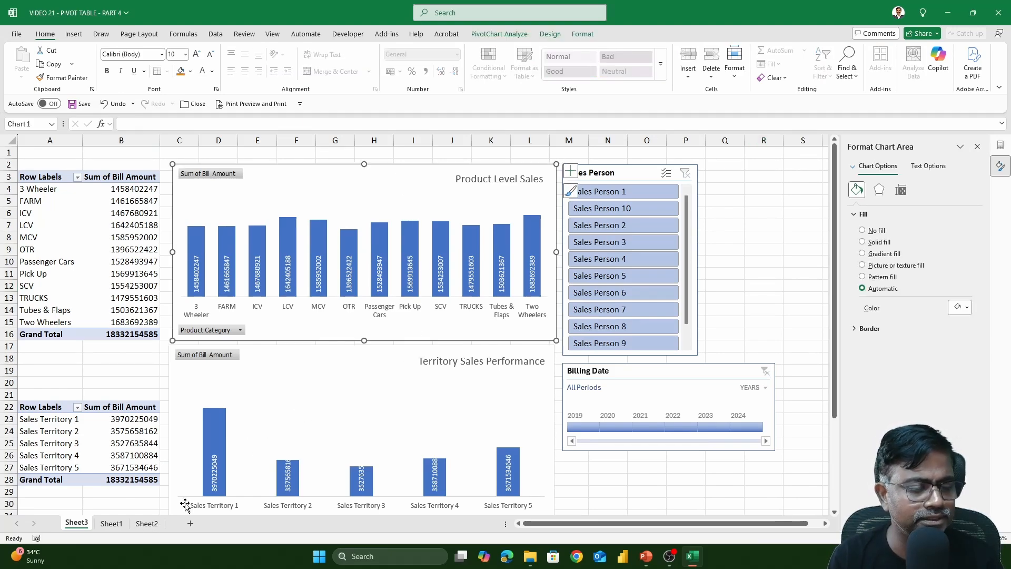
{"action": "left_click", "coordinate": [149, 524]}
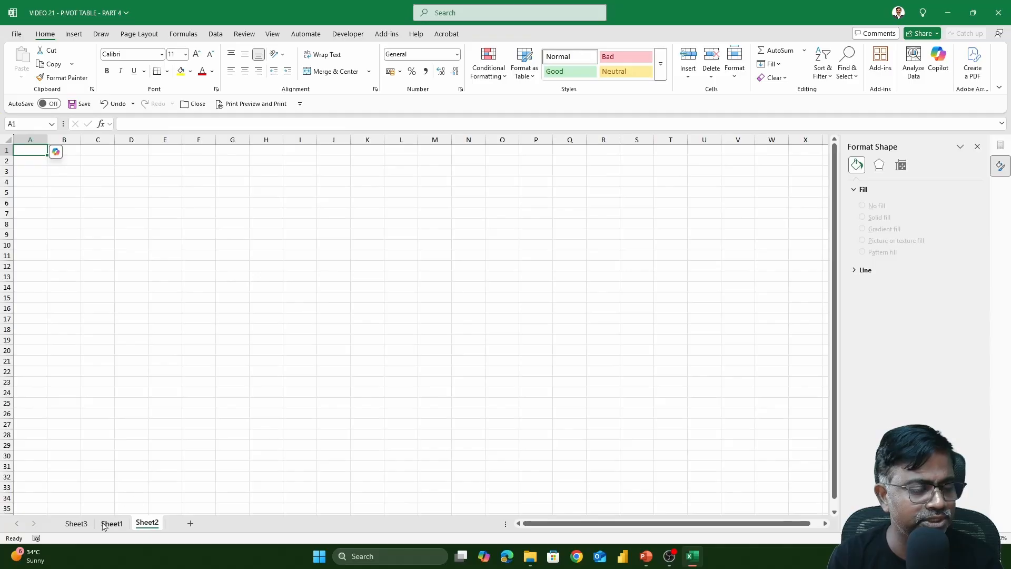
{"action": "left_click", "coordinate": [77, 524]}
{"action": "left_click", "coordinate": [362, 370], "text": "ctrl"}
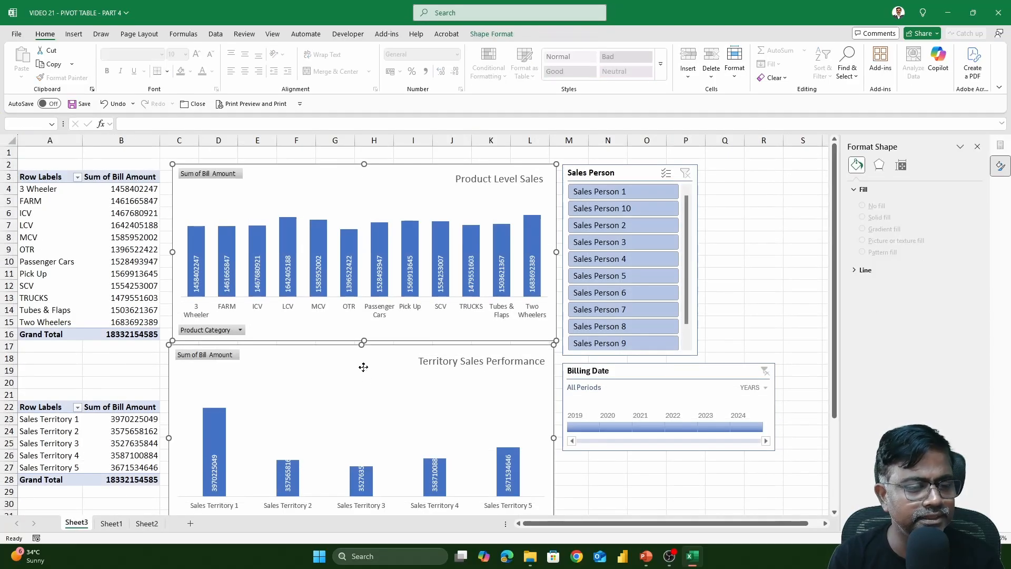
{"action": "left_click", "coordinate": [643, 163], "text": "ctrl"}
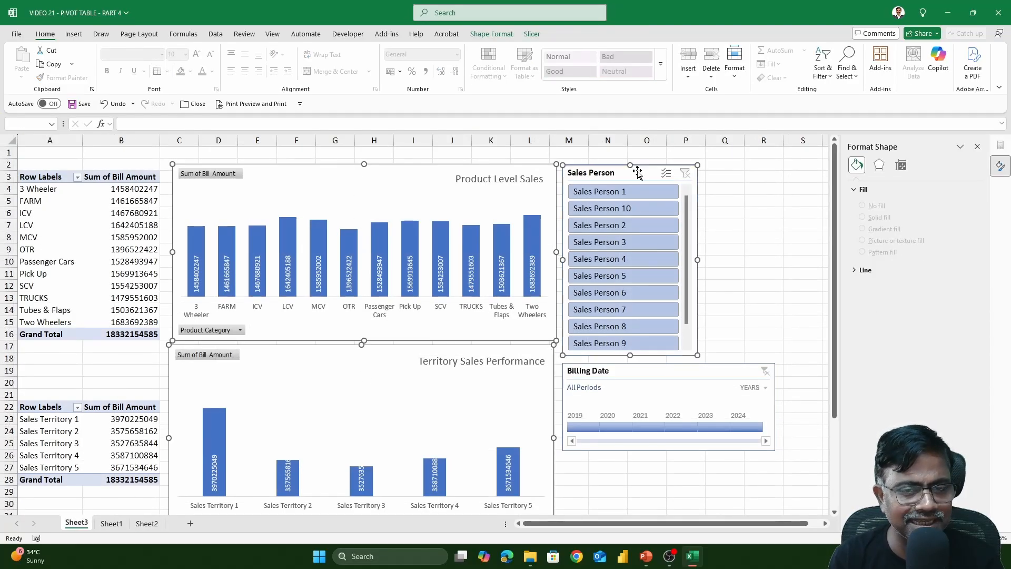
{"action": "left_click", "coordinate": [719, 370], "text": "ctrl"}
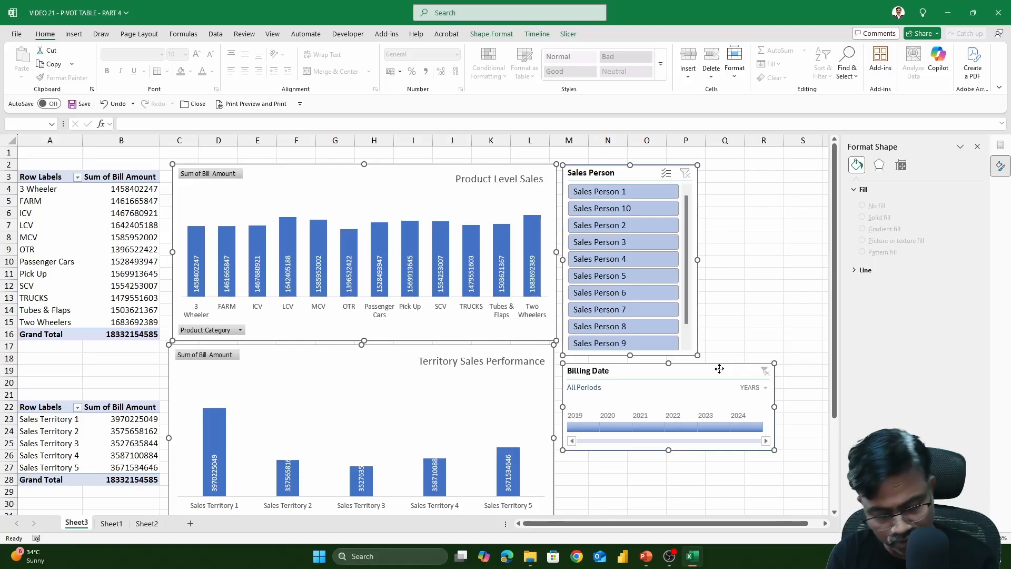
{"action": "key", "text": "Delete"}
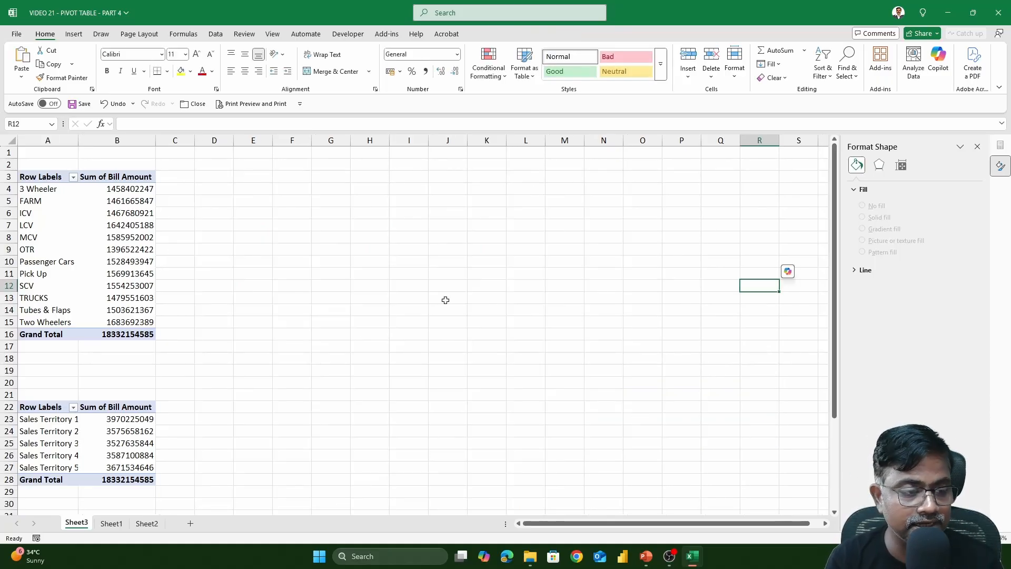
Paste the cut charts, slicer and timeline into Sheet2 starting at cell B3.
{"action": "left_click", "coordinate": [148, 524]}
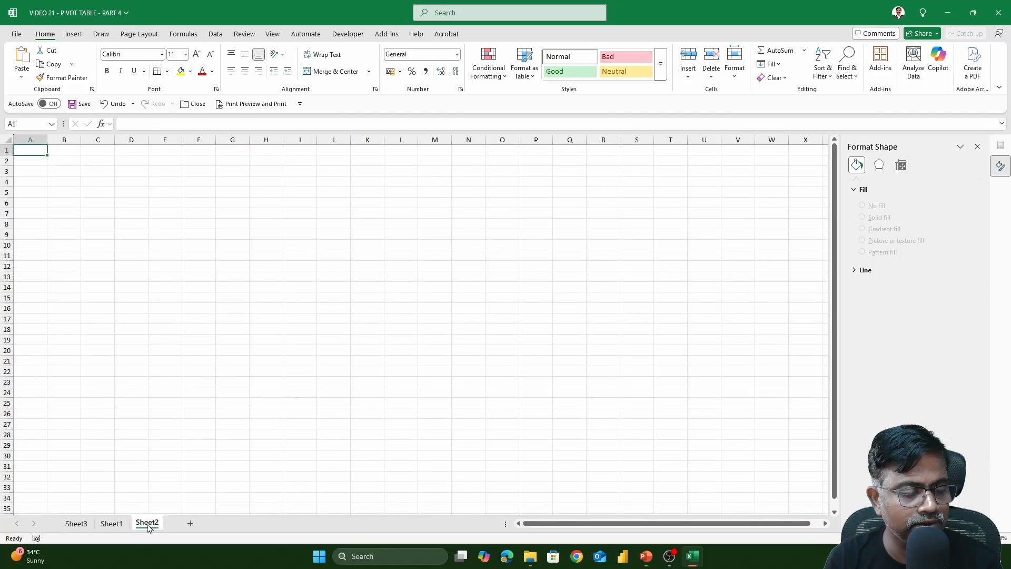
{"action": "left_click", "coordinate": [71, 171]}
{"action": "key", "text": "ctrl+v"}
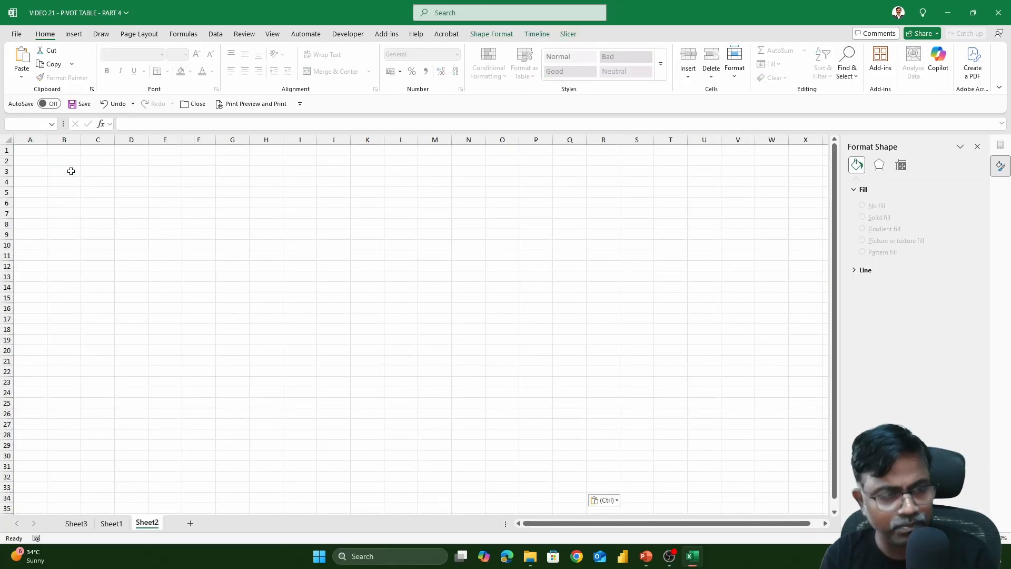
{"action": "left_click", "coordinate": [609, 256]}
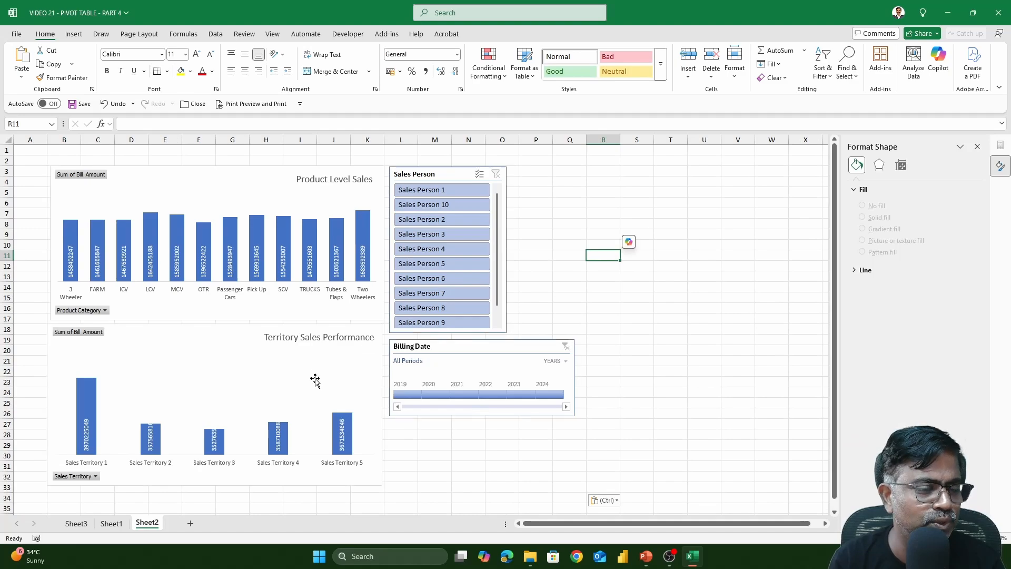
Arrange the two charts side by side from about row 13, with the timeline above the territory chart and the slicer near the product chart.
{"action": "left_click", "coordinate": [316, 352]}
{"action": "left_click_drag", "start_coordinate": [316, 351], "coordinate": [308, 381]}
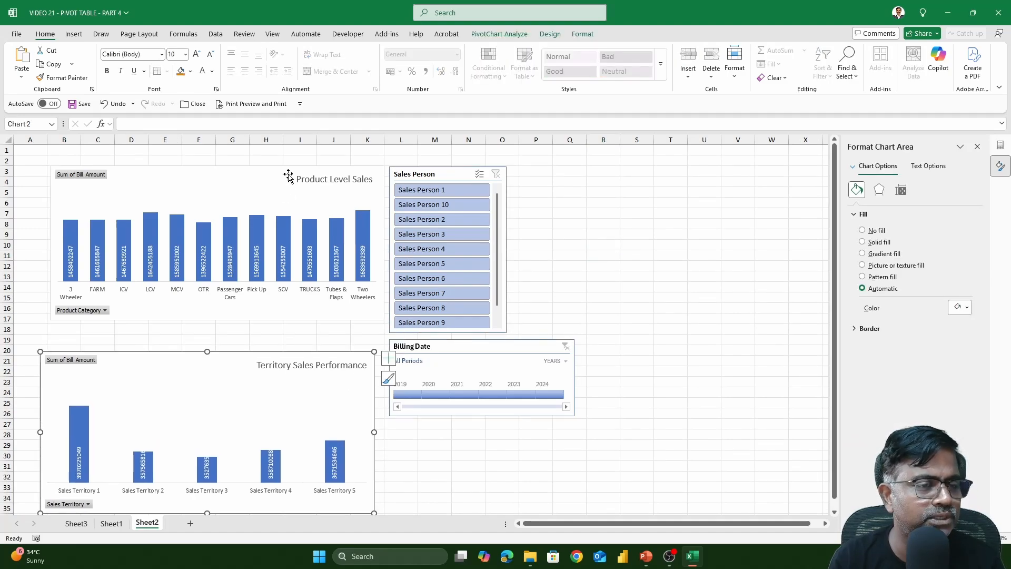
{"action": "left_click_drag", "start_coordinate": [285, 177], "coordinate": [272, 201]}
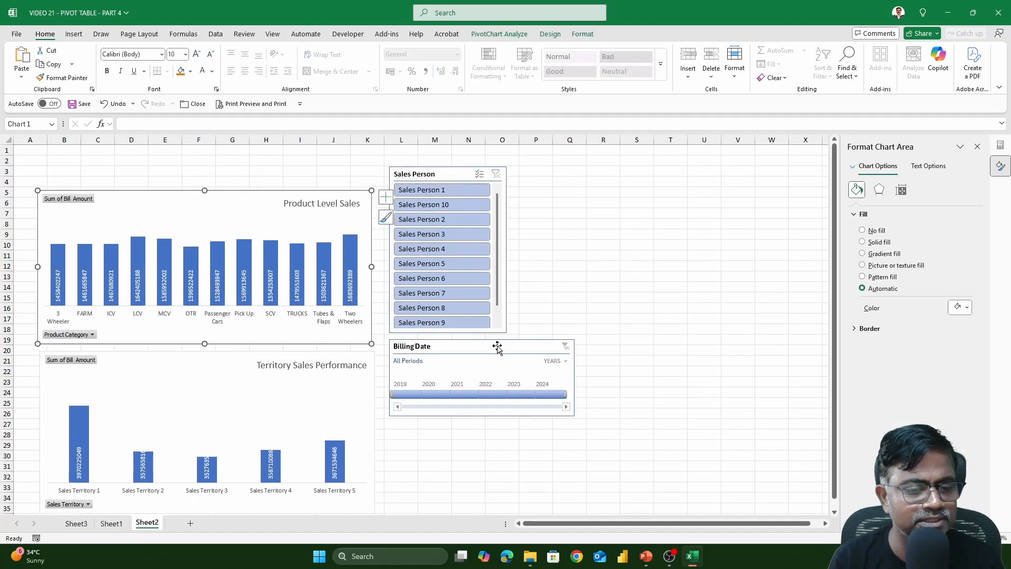
{"action": "left_click_drag", "start_coordinate": [496, 345], "coordinate": [657, 158]}
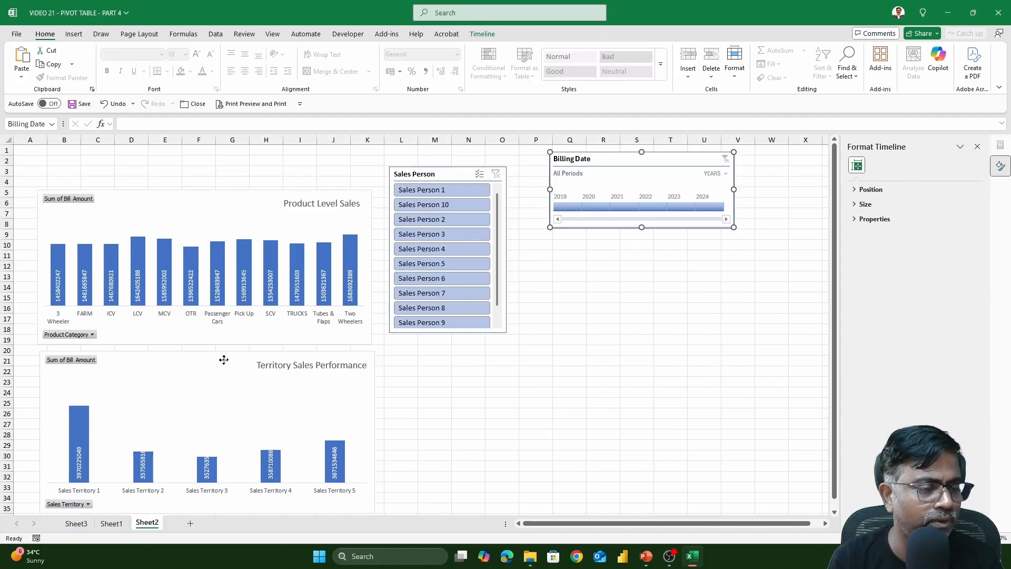
{"action": "left_click_drag", "start_coordinate": [221, 356], "coordinate": [643, 277]}
{"action": "left_click_drag", "start_coordinate": [241, 204], "coordinate": [243, 288]}
{"action": "left_click_drag", "start_coordinate": [423, 174], "coordinate": [302, 175]}
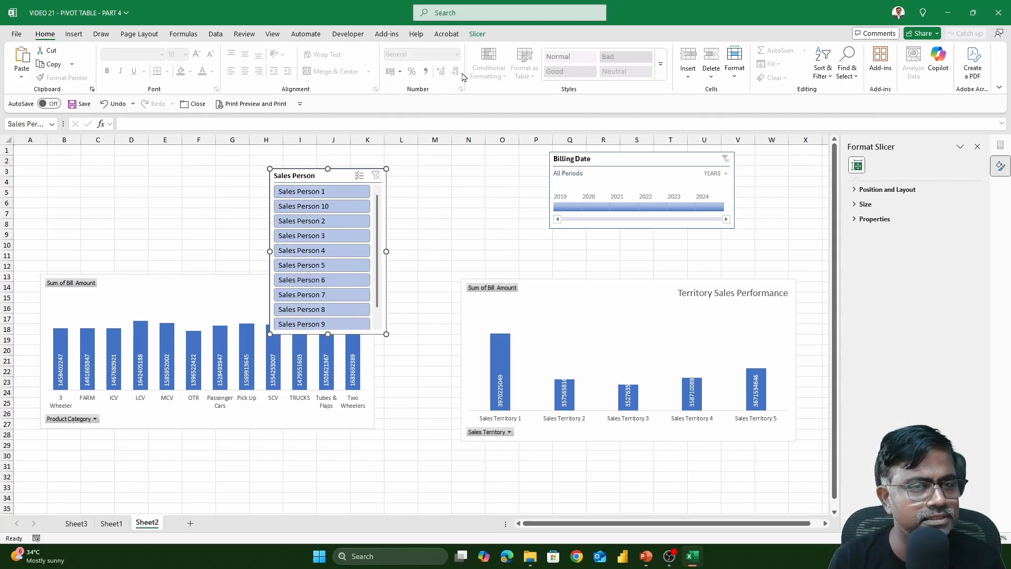
Set the Sales Person slicer to 5 columns and resize it to about 11.41 cm wide and 3.31 cm high.
{"action": "left_click", "coordinate": [477, 34]}
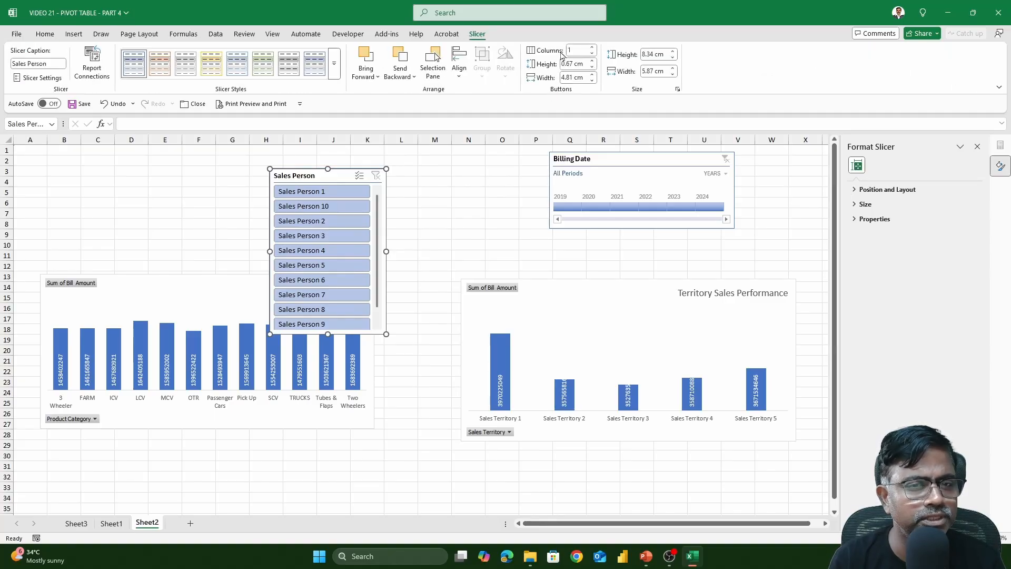
{"action": "left_click", "coordinate": [593, 47]}
{"action": "left_click", "coordinate": [593, 47]}
{"action": "left_click", "coordinate": [594, 47]}
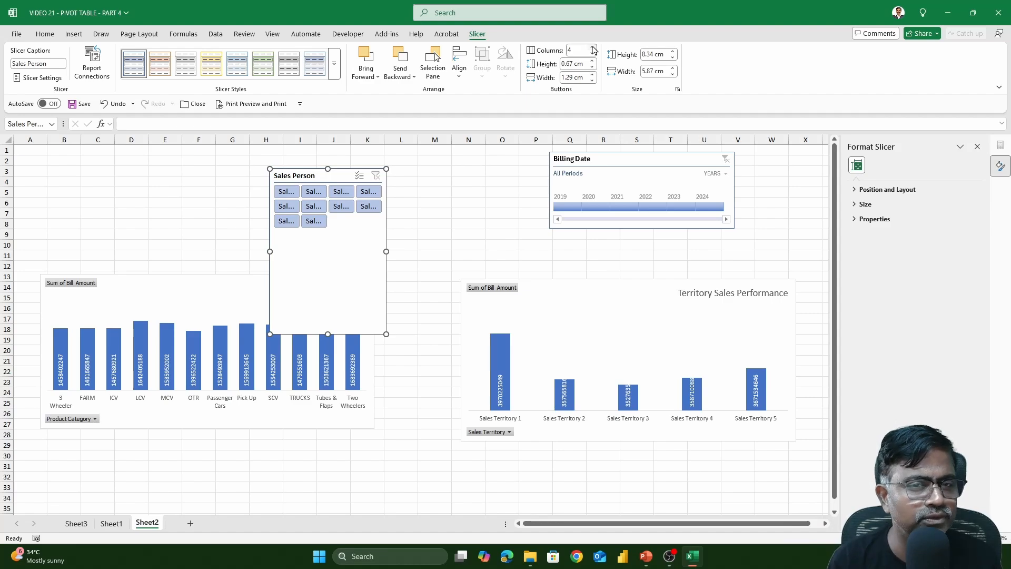
{"action": "left_click", "coordinate": [593, 47]}
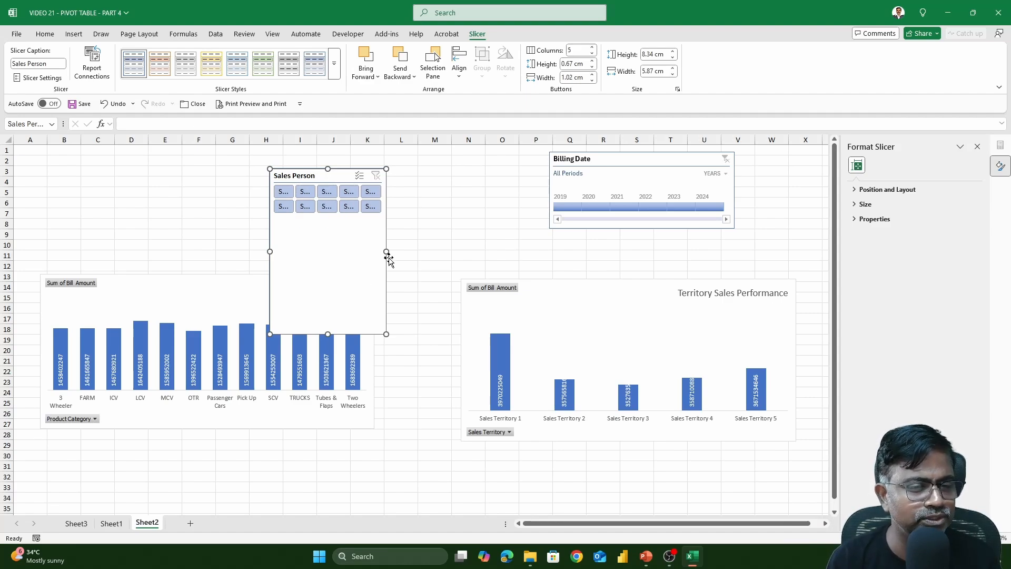
{"action": "left_click_drag", "start_coordinate": [387, 252], "coordinate": [497, 247]}
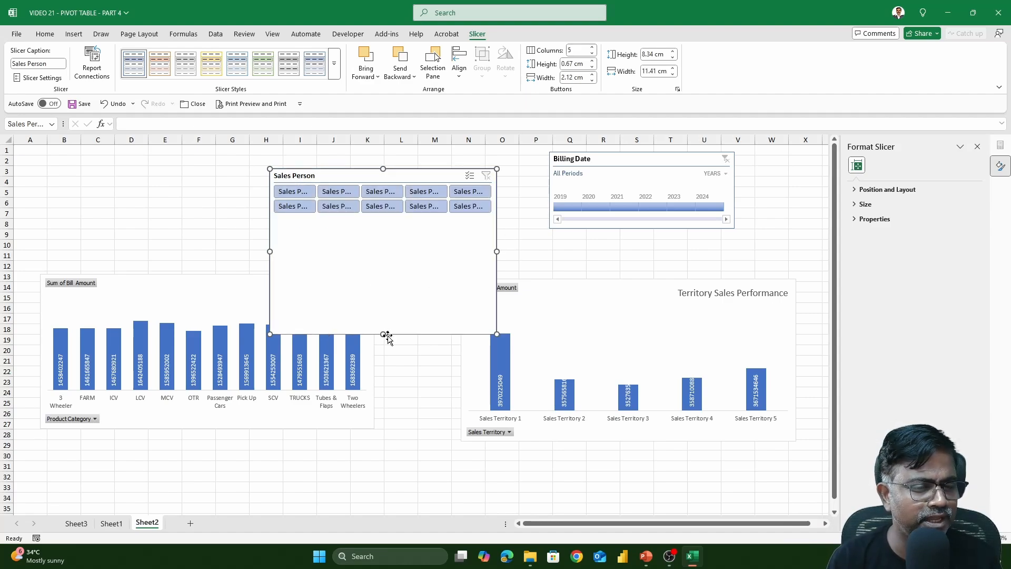
{"action": "left_click_drag", "start_coordinate": [384, 334], "coordinate": [394, 234]}
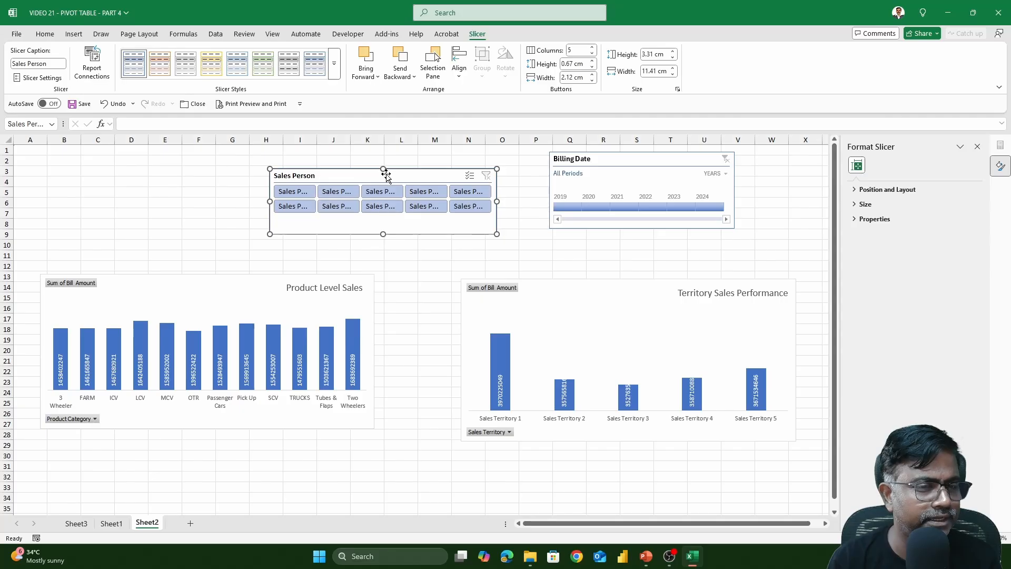
Place the Sales Person slicer above the product chart at about 16.97 cm wide, and the Billing Date timeline beside it, widened to column R.
{"action": "left_click_drag", "start_coordinate": [387, 177], "coordinate": [161, 198]}
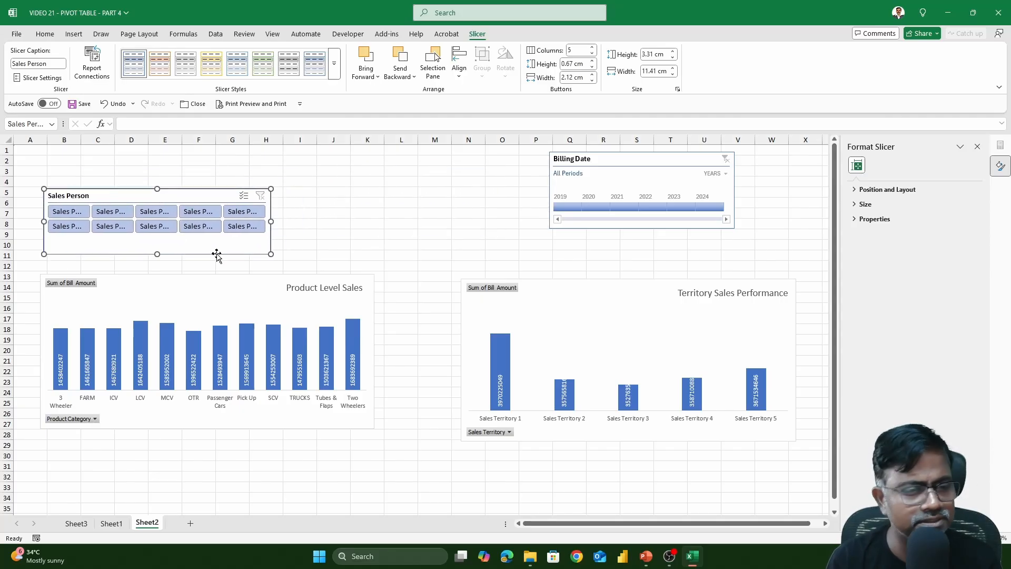
{"action": "left_click_drag", "start_coordinate": [271, 220], "coordinate": [381, 220]}
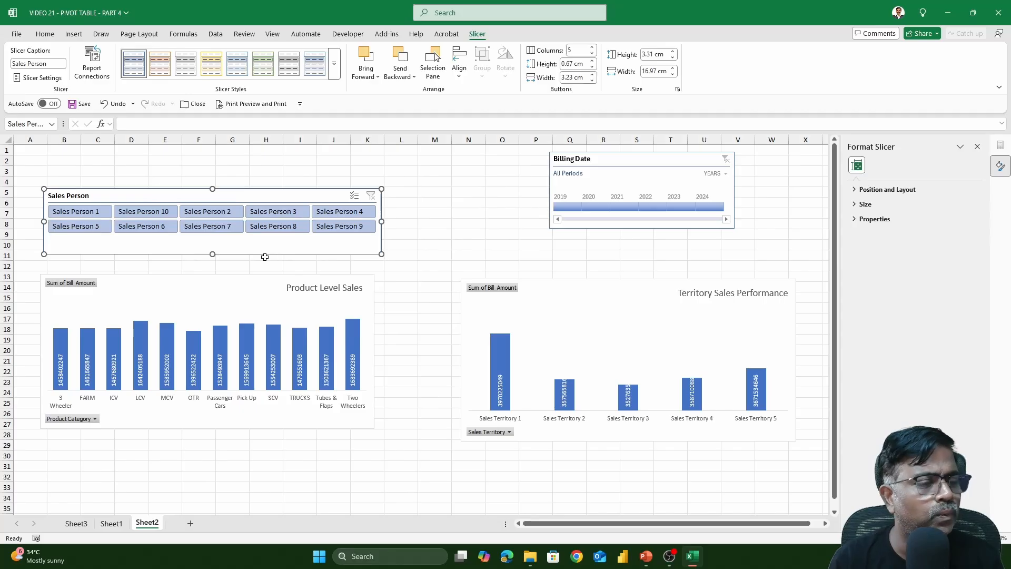
{"action": "left_click", "coordinate": [635, 226]}
{"action": "left_click_drag", "start_coordinate": [634, 227], "coordinate": [479, 257]}
{"action": "left_click_drag", "start_coordinate": [577, 260], "coordinate": [634, 255]}
Move both charts up side by side to start at row 12, and nudge the slicer and timeline into alignment above them.
{"action": "left_click_drag", "start_coordinate": [591, 299], "coordinate": [514, 289]}
{"action": "left_click_drag", "start_coordinate": [232, 291], "coordinate": [227, 277]}
{"action": "left_click", "coordinate": [484, 278]}
{"action": "left_click_drag", "start_coordinate": [484, 278], "coordinate": [485, 270]}
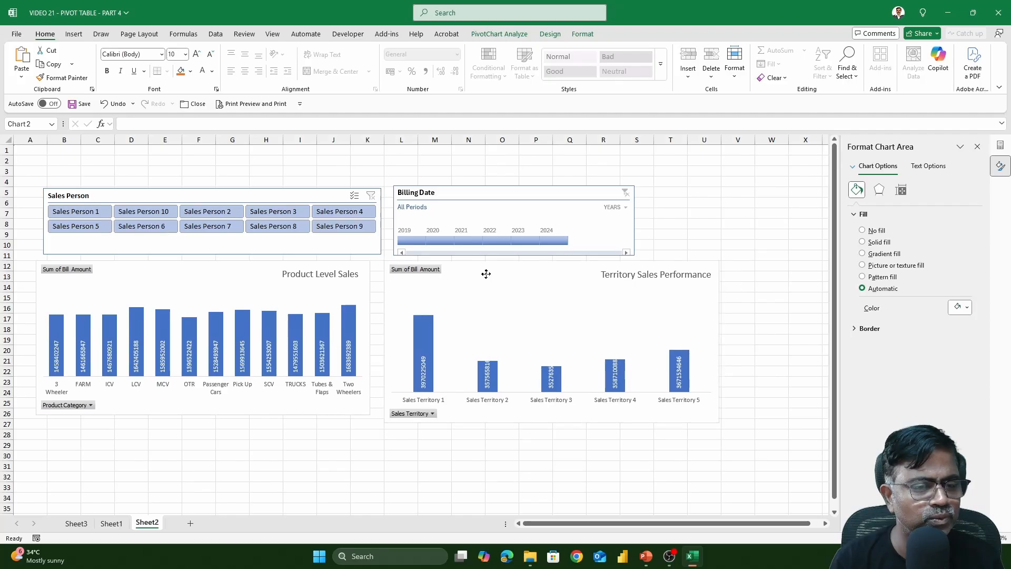
{"action": "left_click_drag", "start_coordinate": [268, 197], "coordinate": [255, 193]}
{"action": "left_click_drag", "start_coordinate": [466, 193], "coordinate": [462, 194]}
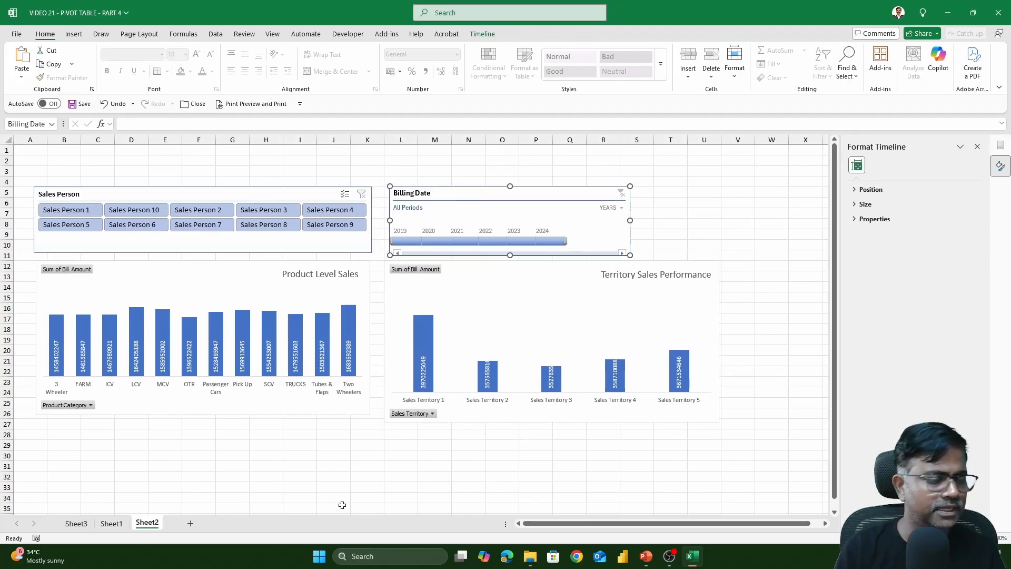
Hide the PivotTable sheet Sheet3 and the source data sheet Sheet1, leaving only the Sheet2 dashboard.
{"action": "left_click", "coordinate": [74, 524]}
{"action": "right_click", "coordinate": [72, 526]}
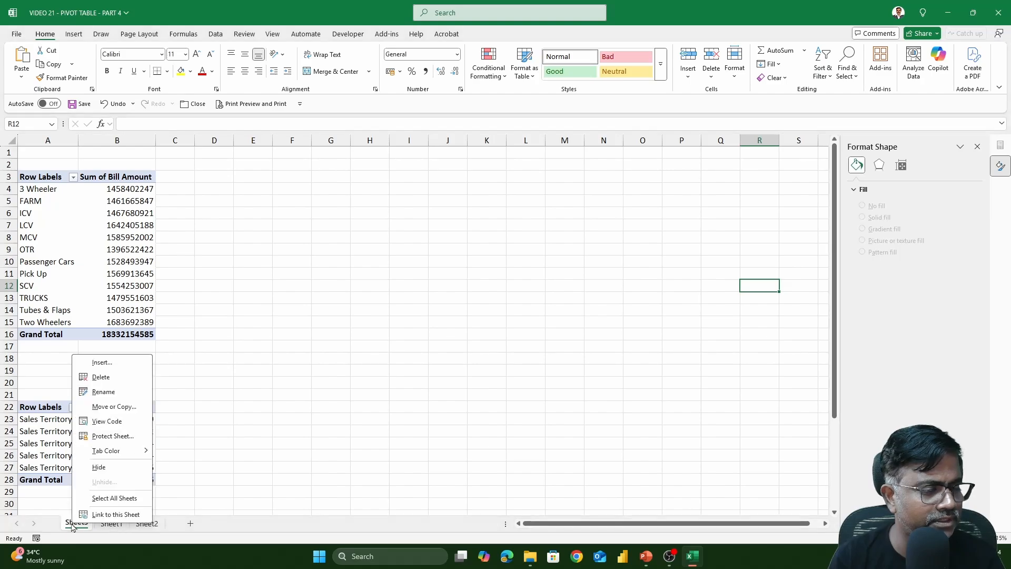
{"action": "left_click", "coordinate": [105, 469]}
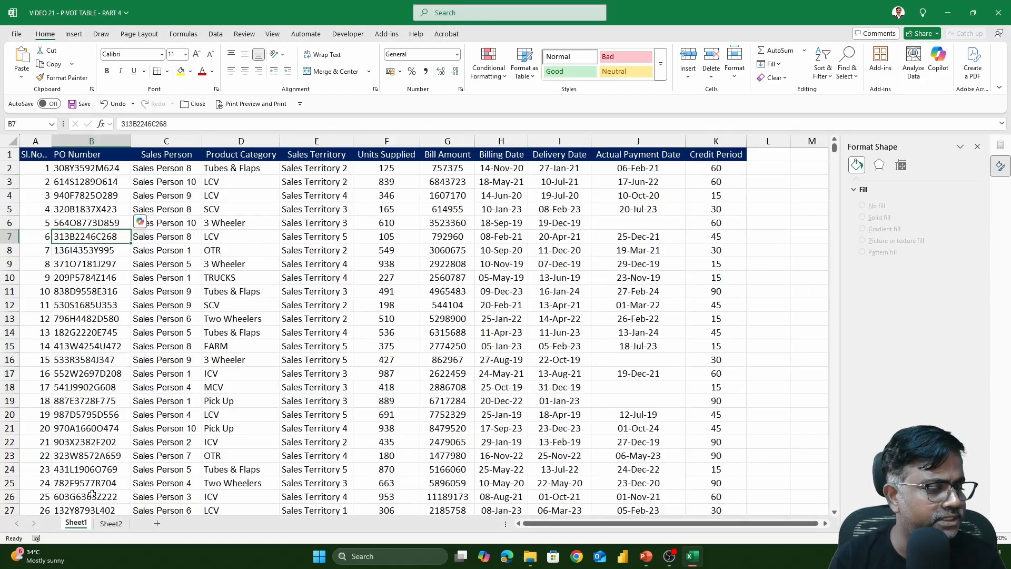
{"action": "right_click", "coordinate": [86, 525]}
{"action": "left_click", "coordinate": [113, 469]}
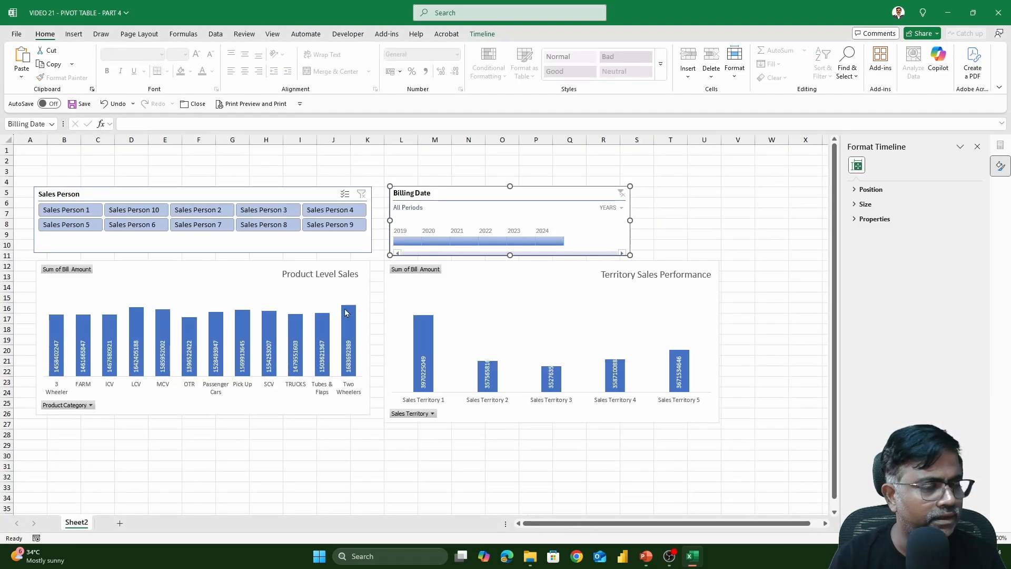
{"action": "left_click", "coordinate": [157, 161]}
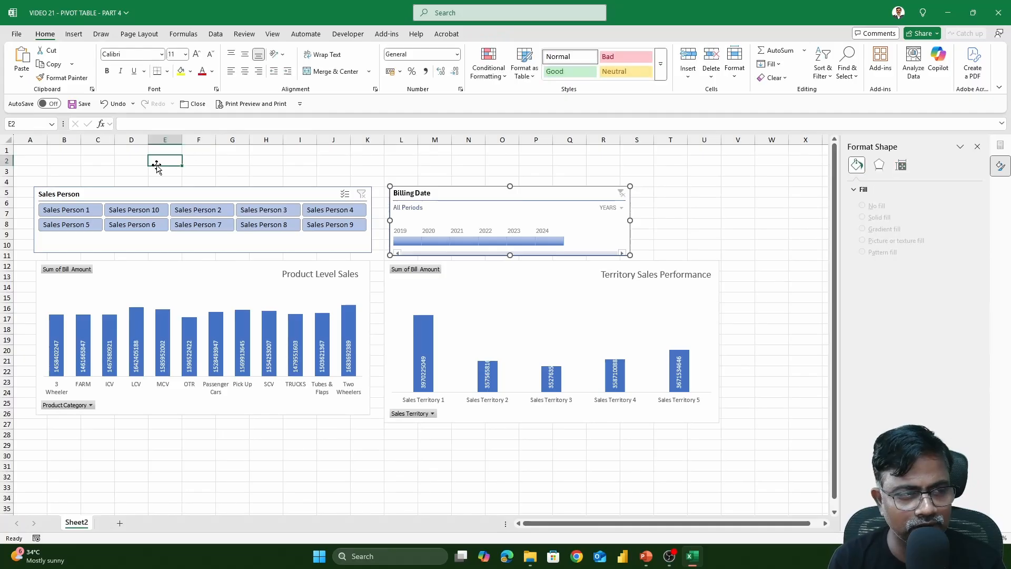
Hide all field buttons on the Product Level Sales chart and the Territory Sales Performance chart.
{"action": "left_click", "coordinate": [101, 279]}
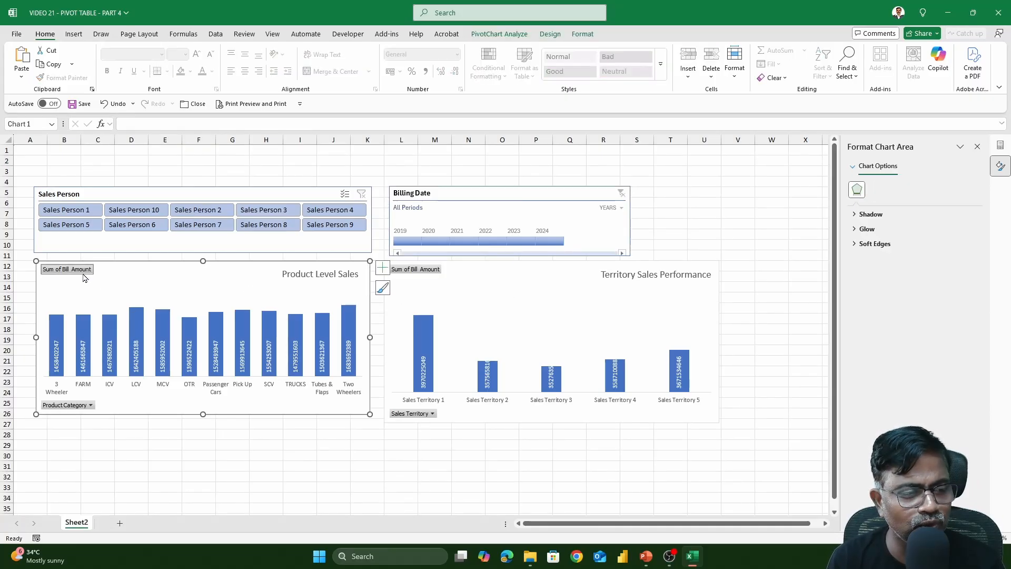
{"action": "left_click", "coordinate": [429, 276]}
{"action": "left_click", "coordinate": [82, 410]}
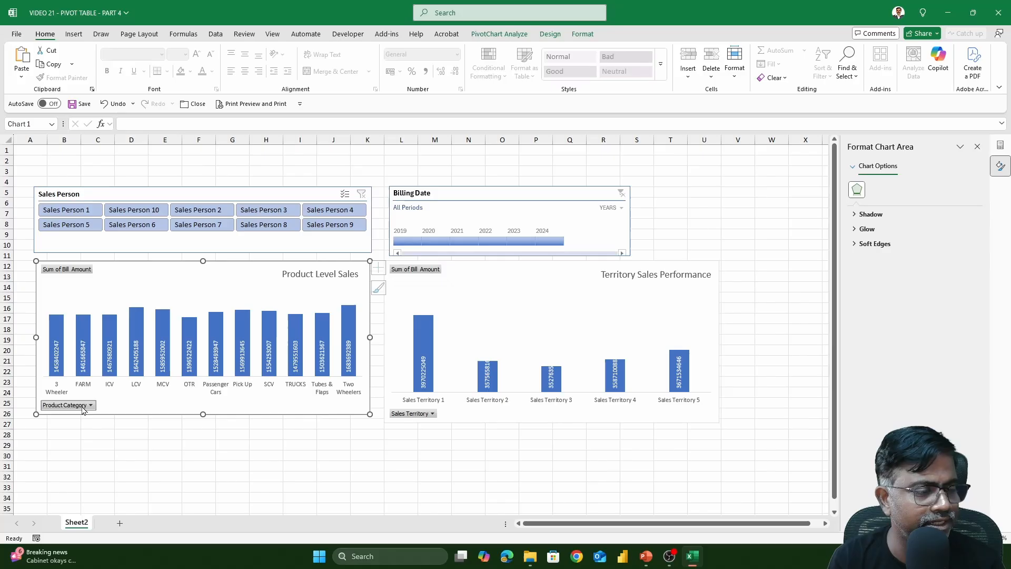
{"action": "left_click", "coordinate": [423, 413]}
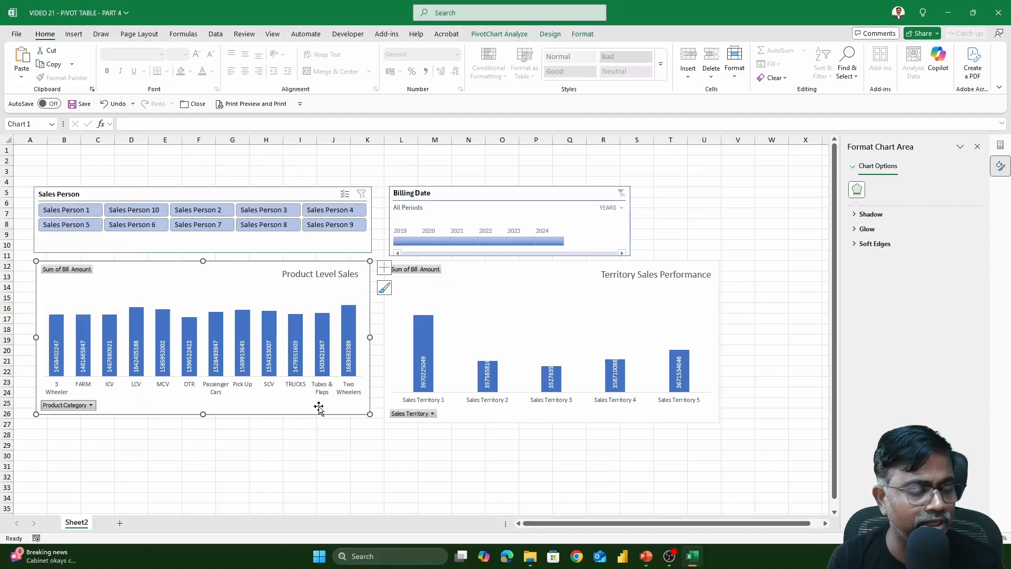
{"action": "right_click", "coordinate": [67, 271]}
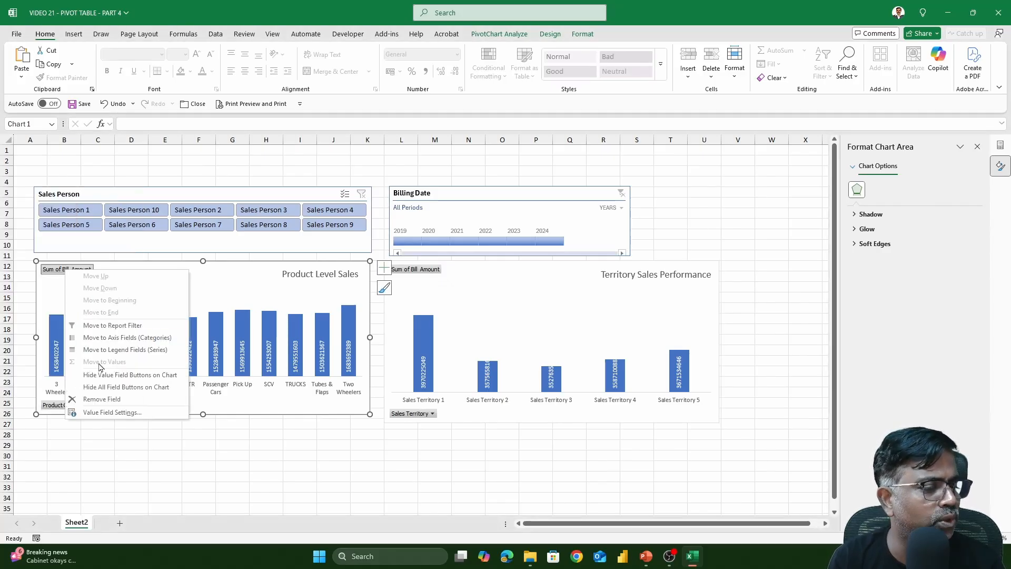
{"action": "left_click", "coordinate": [129, 387]}
{"action": "left_click", "coordinate": [537, 322]}
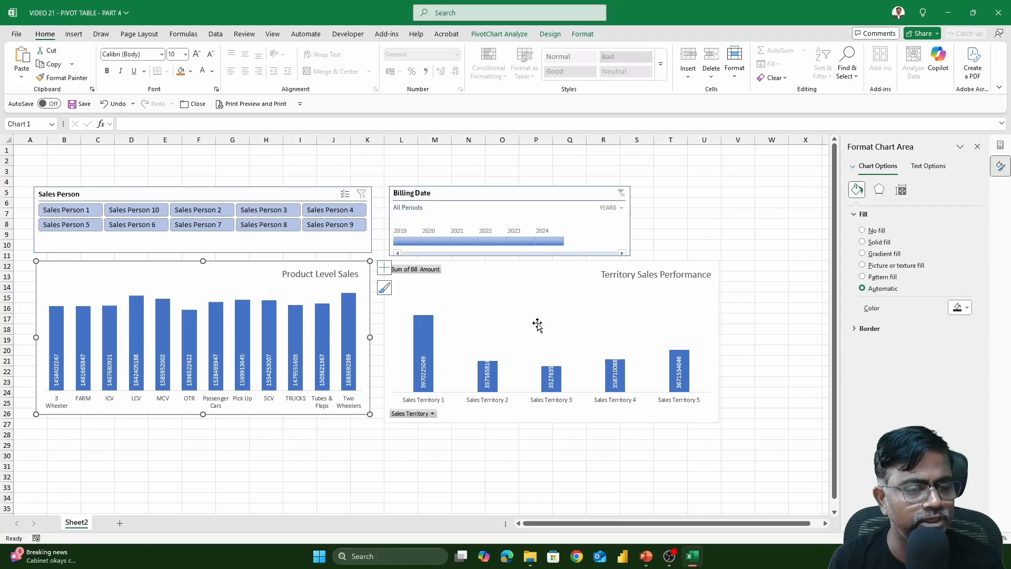
{"action": "right_click", "coordinate": [425, 271]}
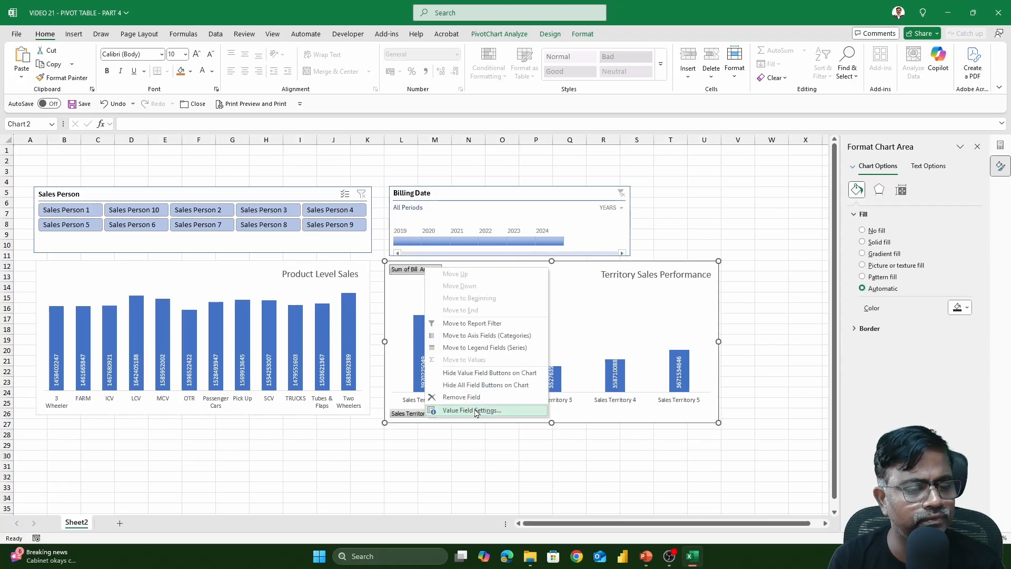
{"action": "left_click", "coordinate": [489, 386]}
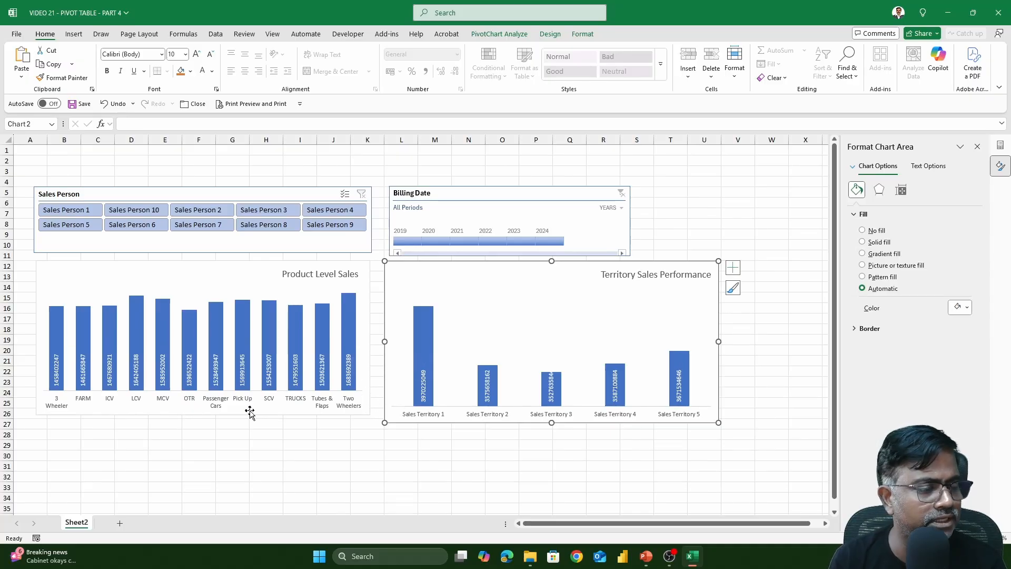
Widen the Product Level Sales chart slightly by extending its outer edge further into column A.
{"action": "left_click", "coordinate": [47, 290]}
{"action": "left_click", "coordinate": [40, 271]}
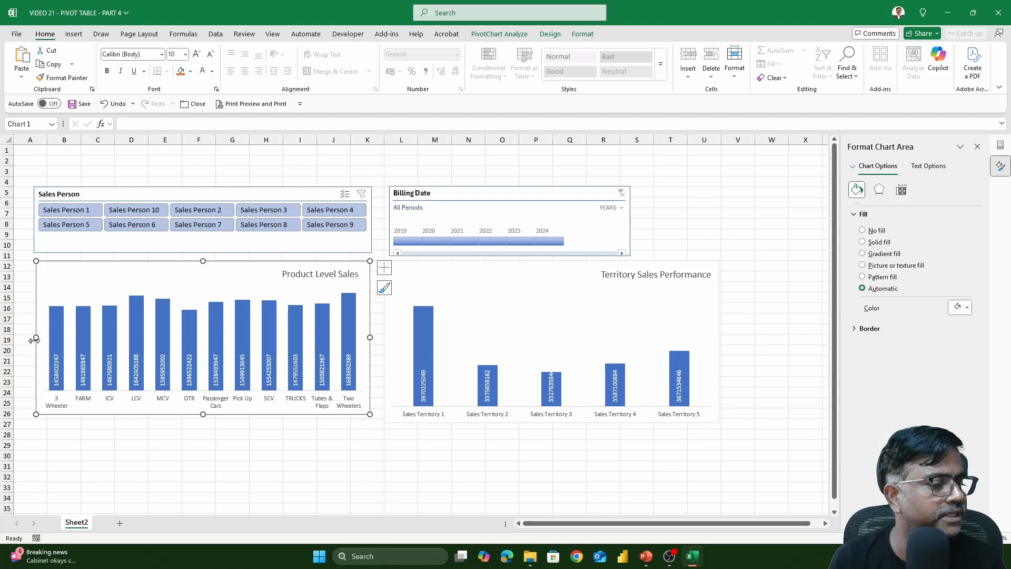
{"action": "left_click_drag", "start_coordinate": [35, 337], "coordinate": [24, 338]}
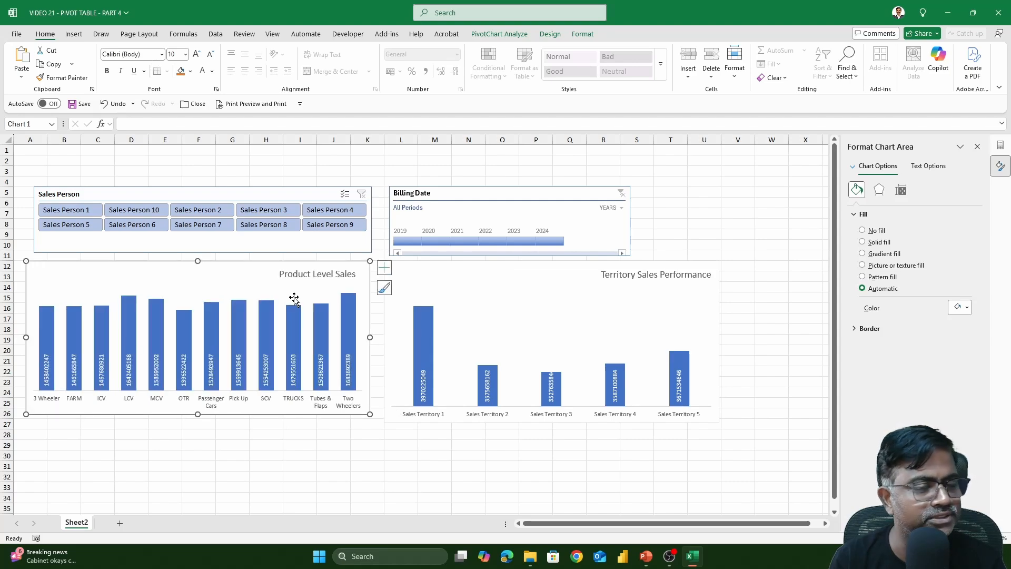
{"action": "left_click", "coordinate": [419, 268]}
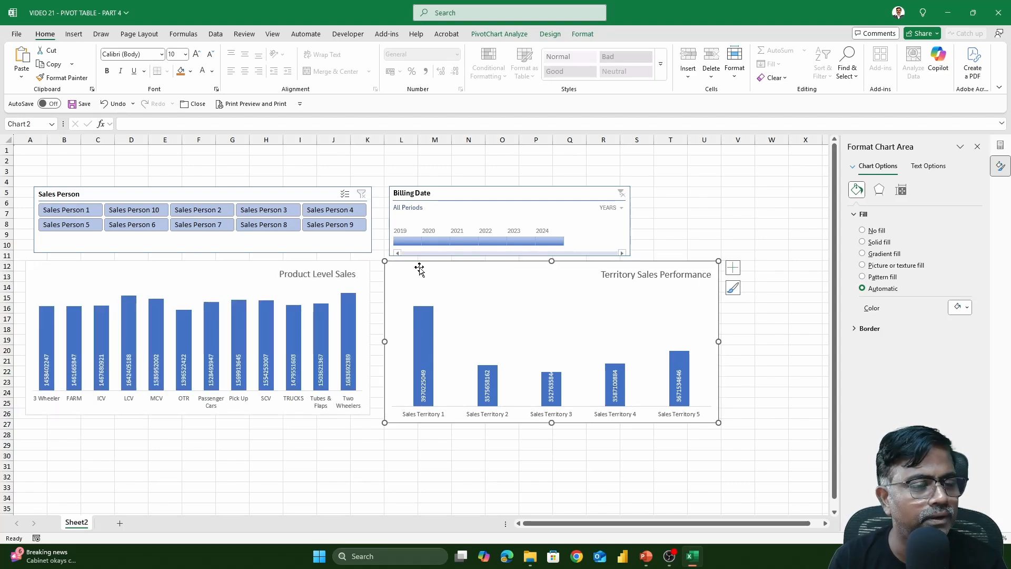
Filter the dashboard by Sales Person 1 with 2021, by Sales Person 8, and finally by Sales Person 7 with billing year 2022.
{"action": "left_click", "coordinate": [53, 215]}
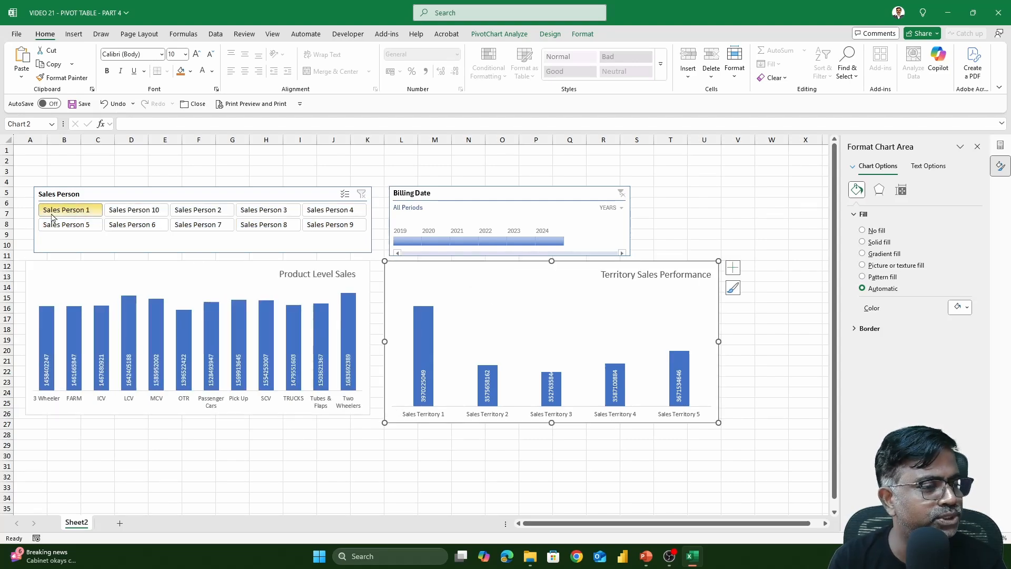
{"action": "left_click", "coordinate": [456, 242]}
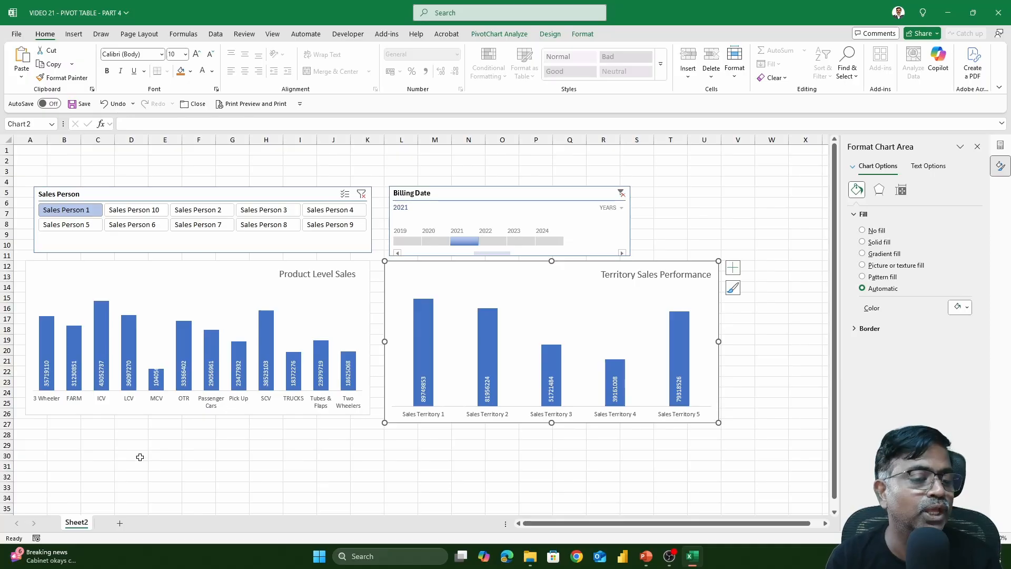
{"action": "left_click", "coordinate": [282, 232]}
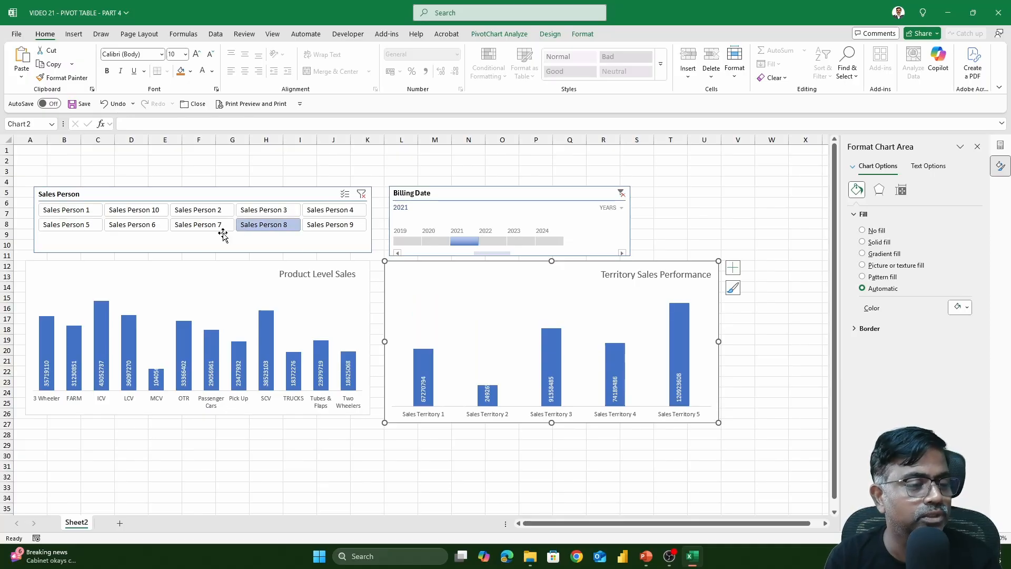
{"action": "left_click", "coordinate": [218, 233]}
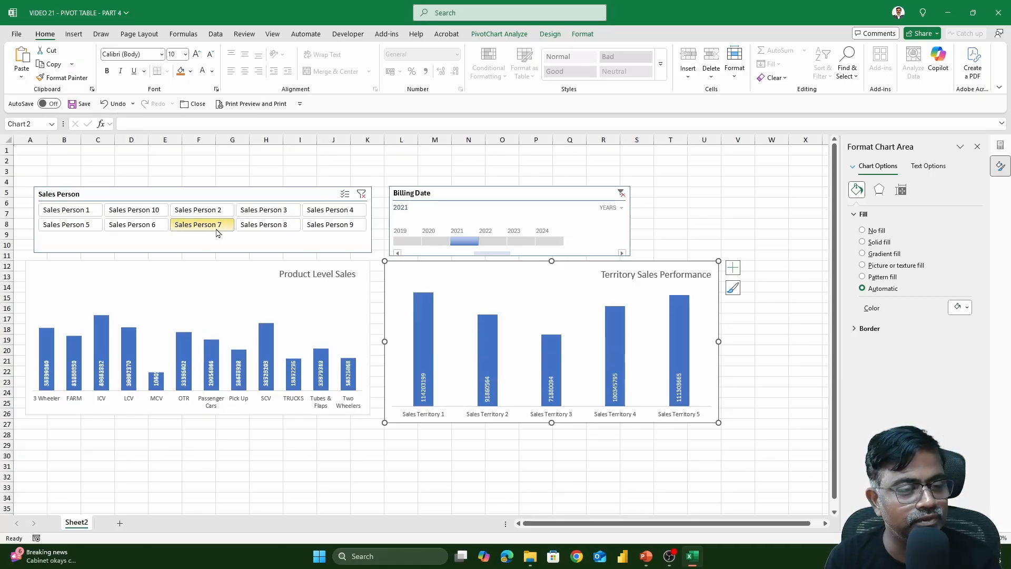
{"action": "left_click", "coordinate": [493, 241]}
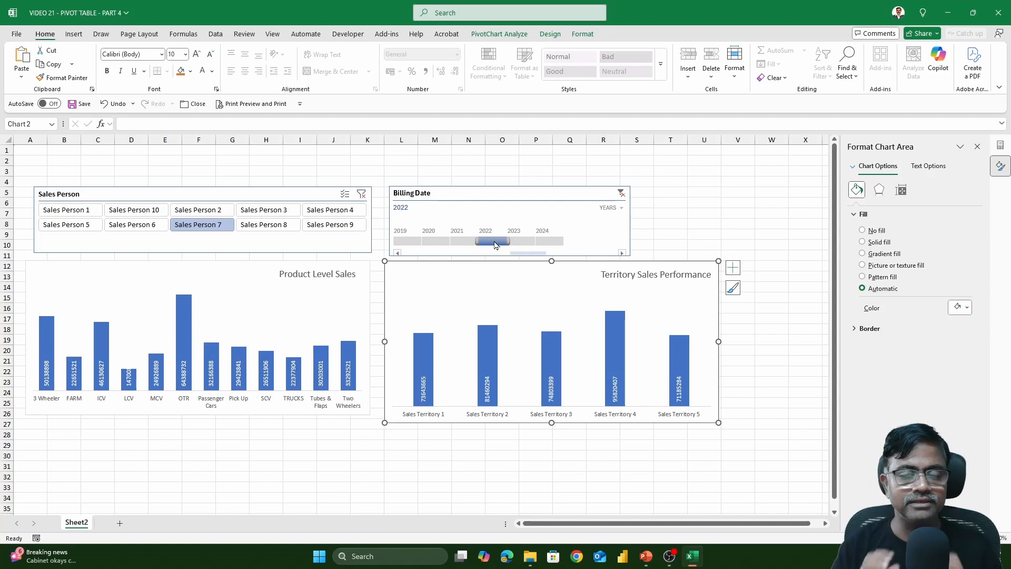